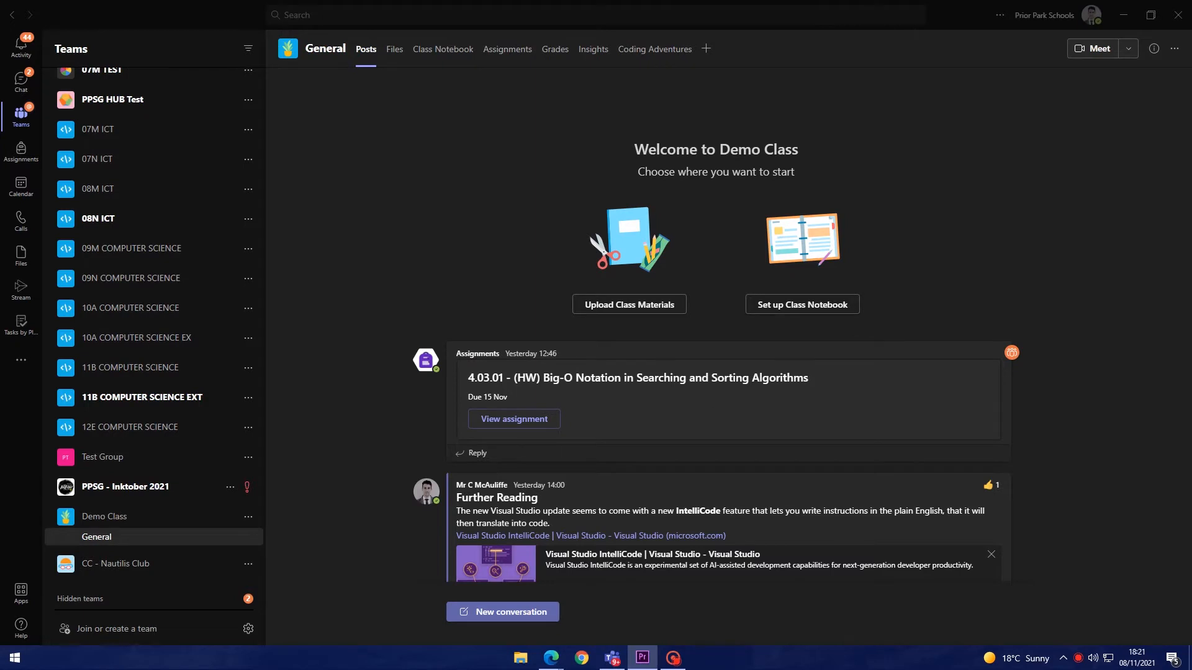
Look through the Demo Class General channel's posts, down to the student's question and reply under the Subroutines assignment.
click(456, 287)
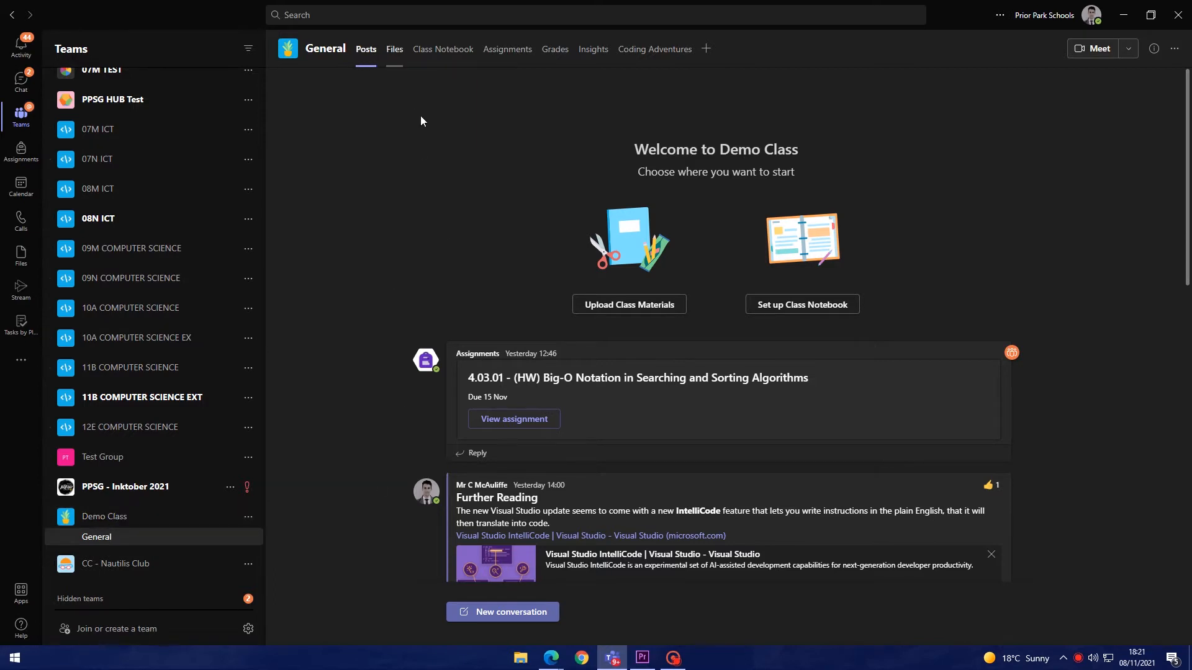
scroll(379, 335, down, 5)
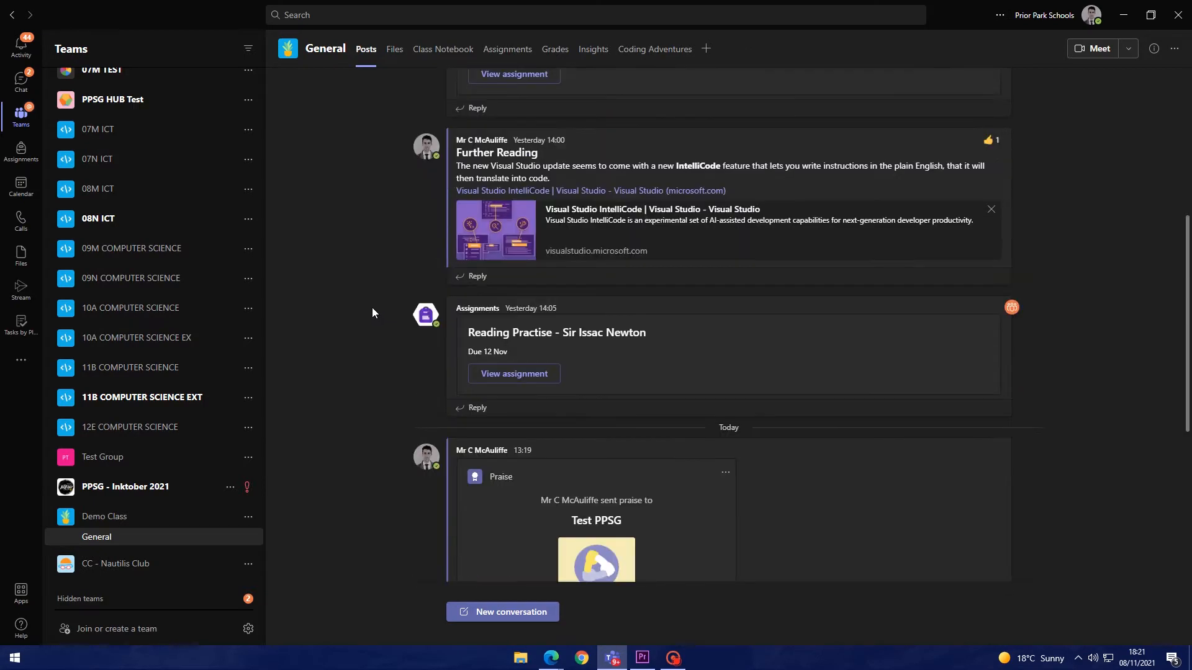
scroll(376, 308, down, 6)
scroll(377, 306, up, 4)
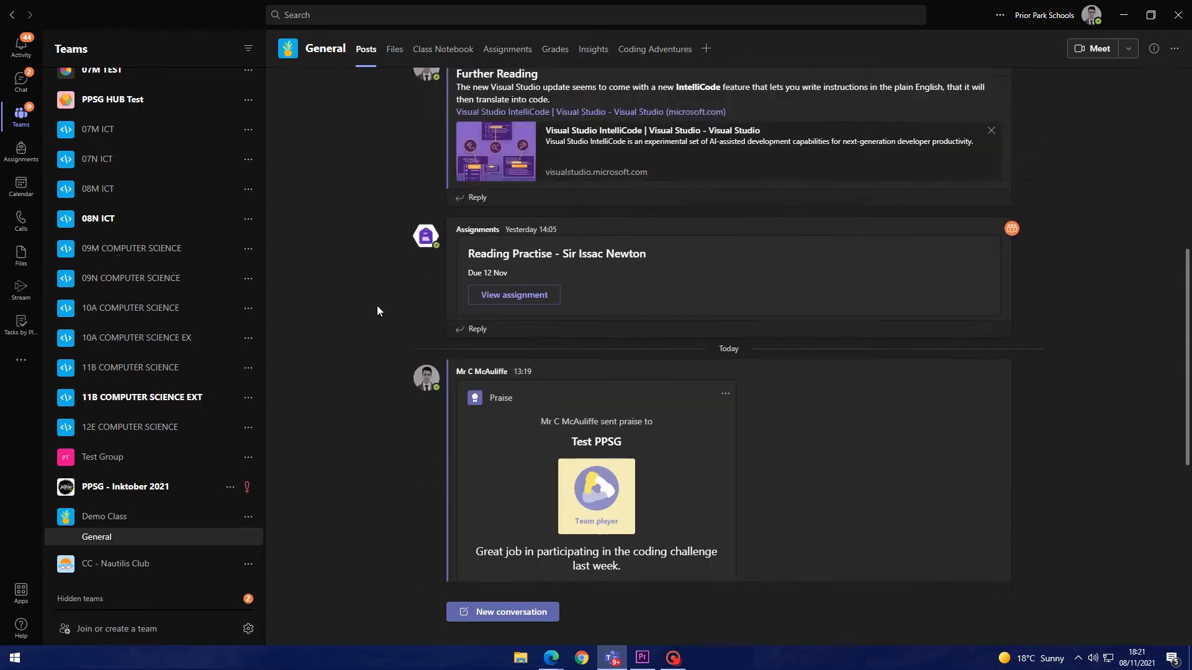
scroll(377, 310, up, 6)
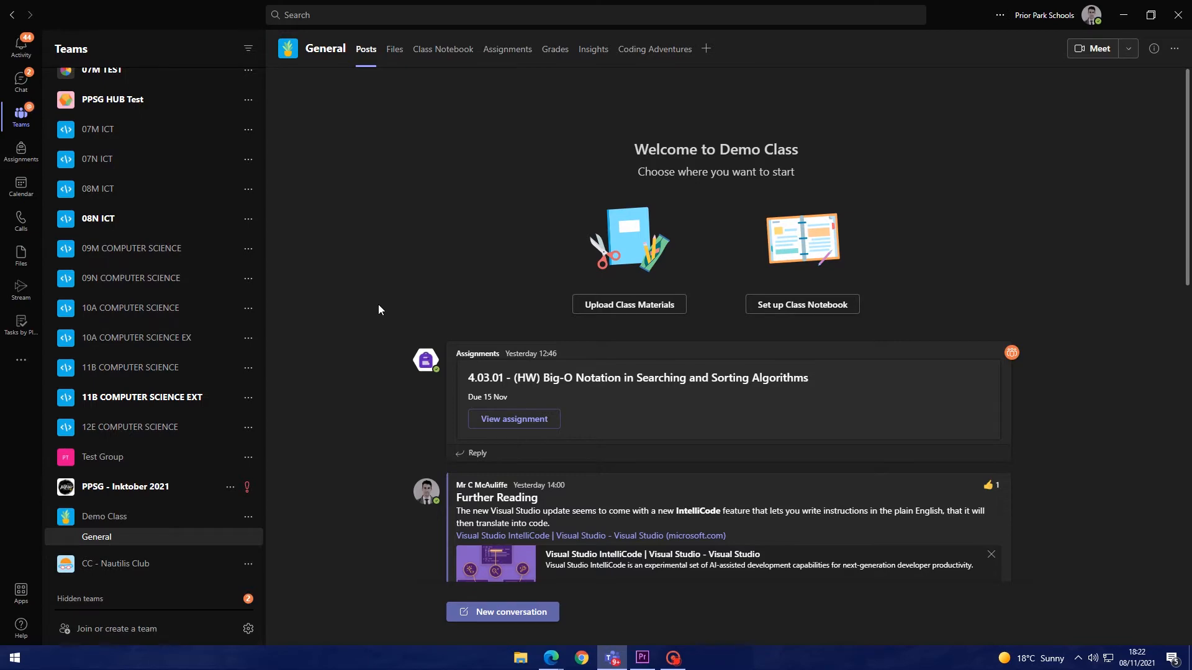
scroll(380, 309, down, 2)
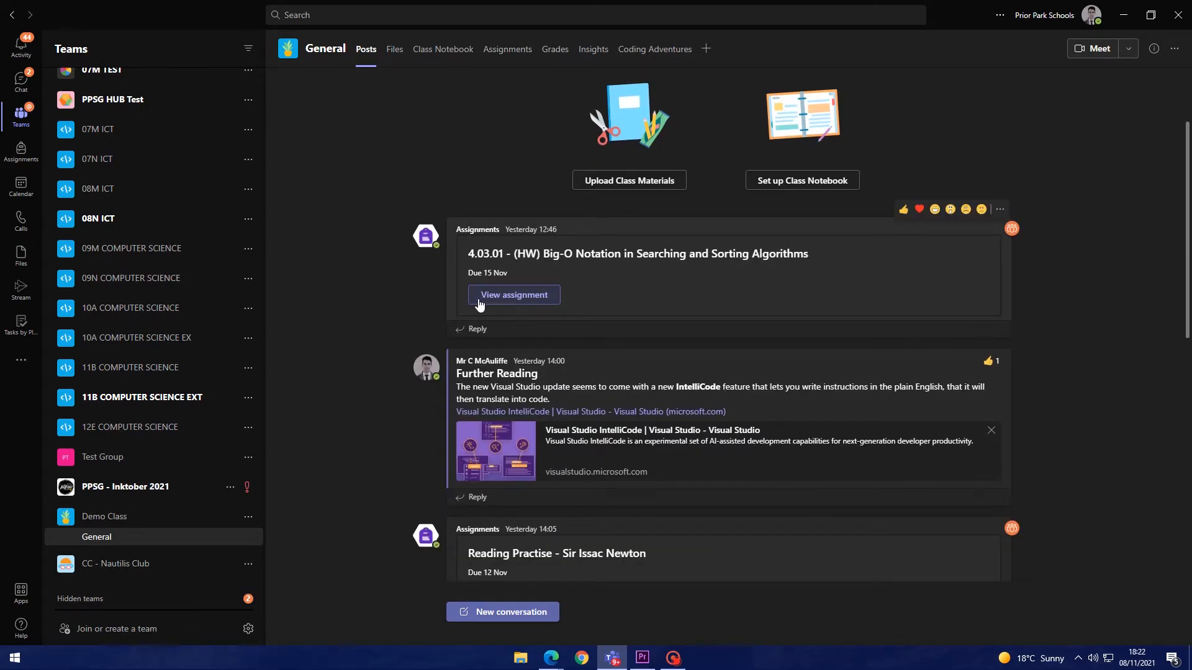
scroll(380, 311, down, 10)
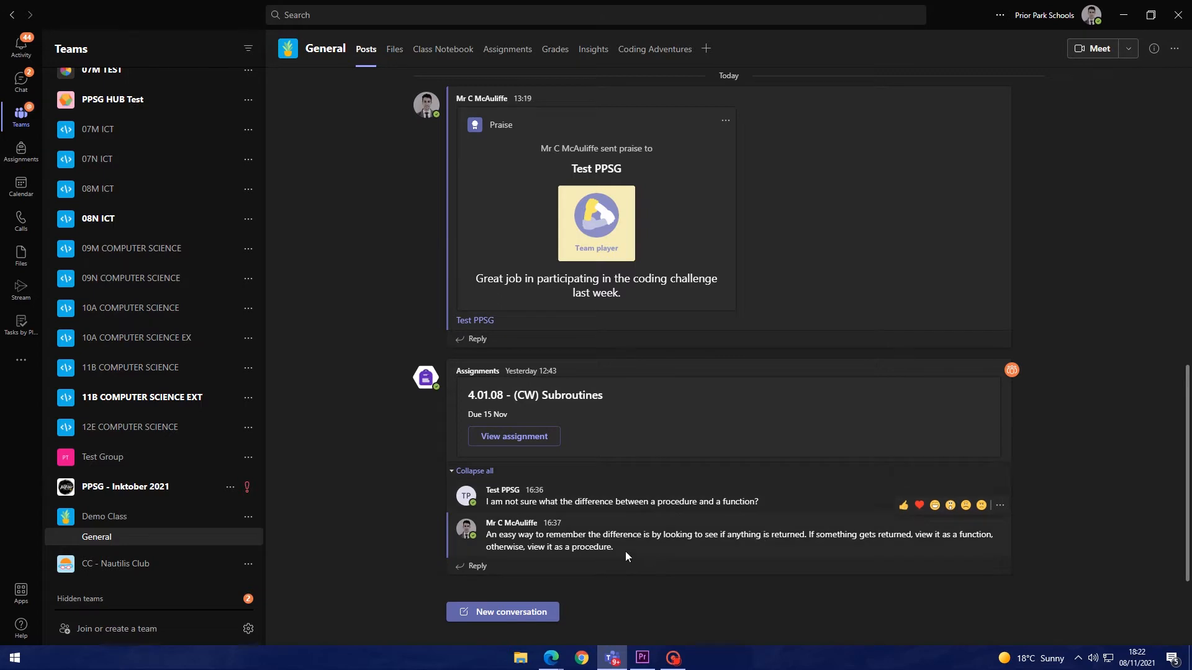
drag(618, 549, 500, 492)
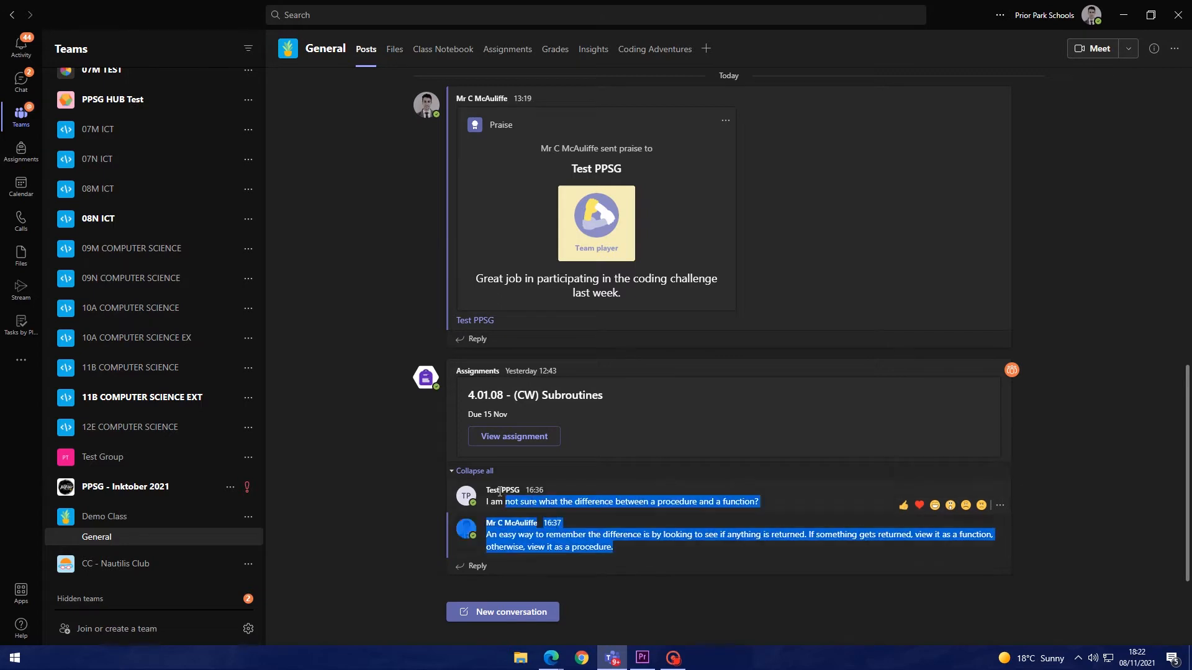
click(355, 504)
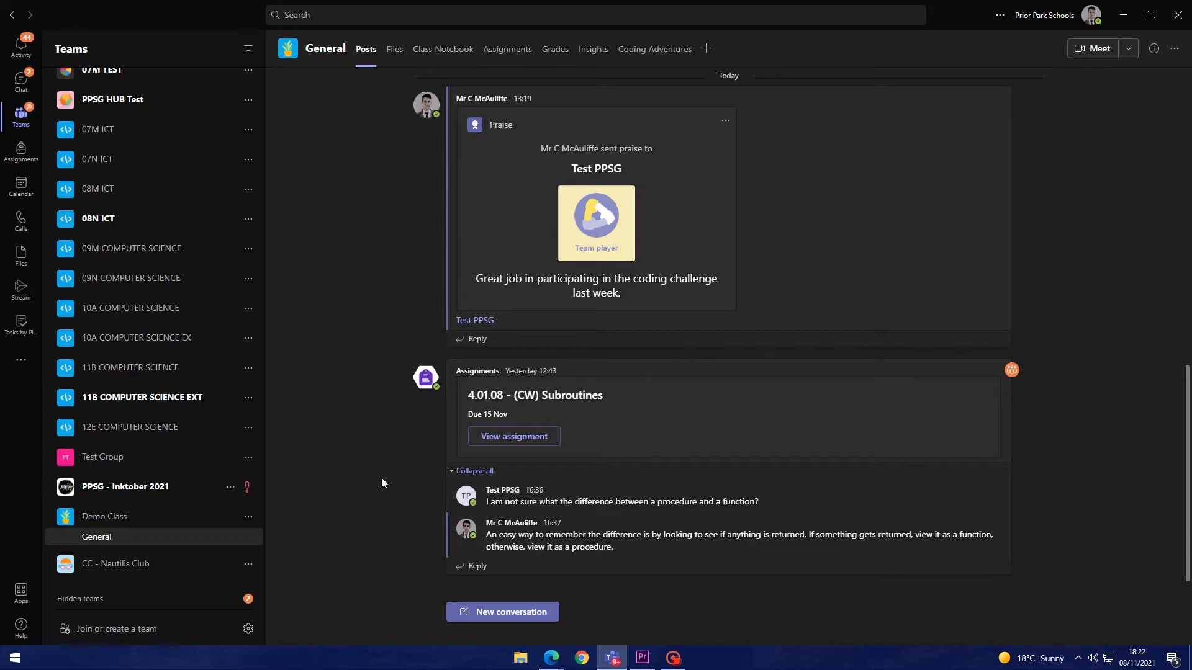
Examine the Further Reading post about Visual Studio IntelliCode with its reaction, and the Team player praise post.
scroll(386, 473, up, 10)
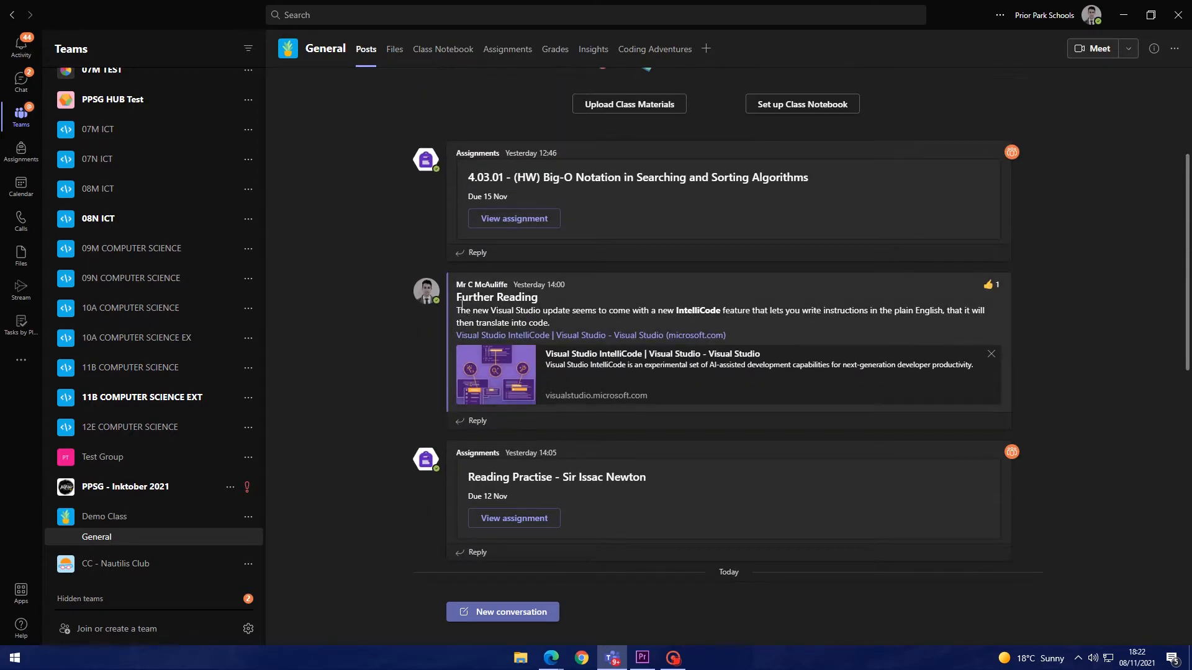
drag(457, 298, 409, 440)
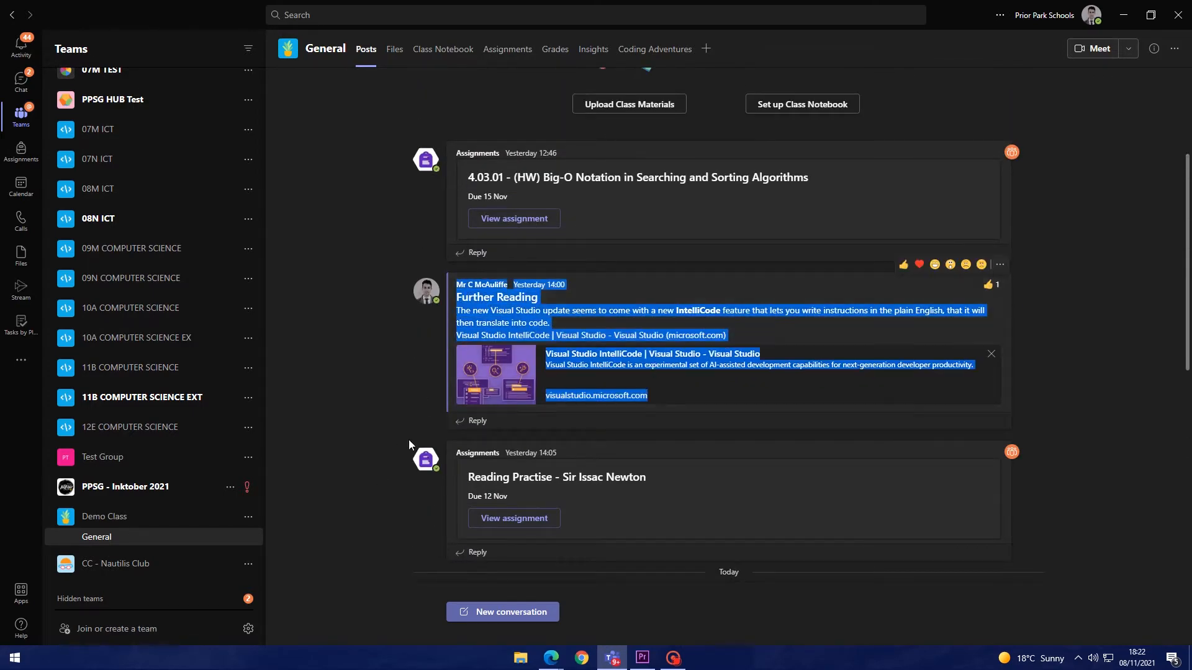
click(367, 379)
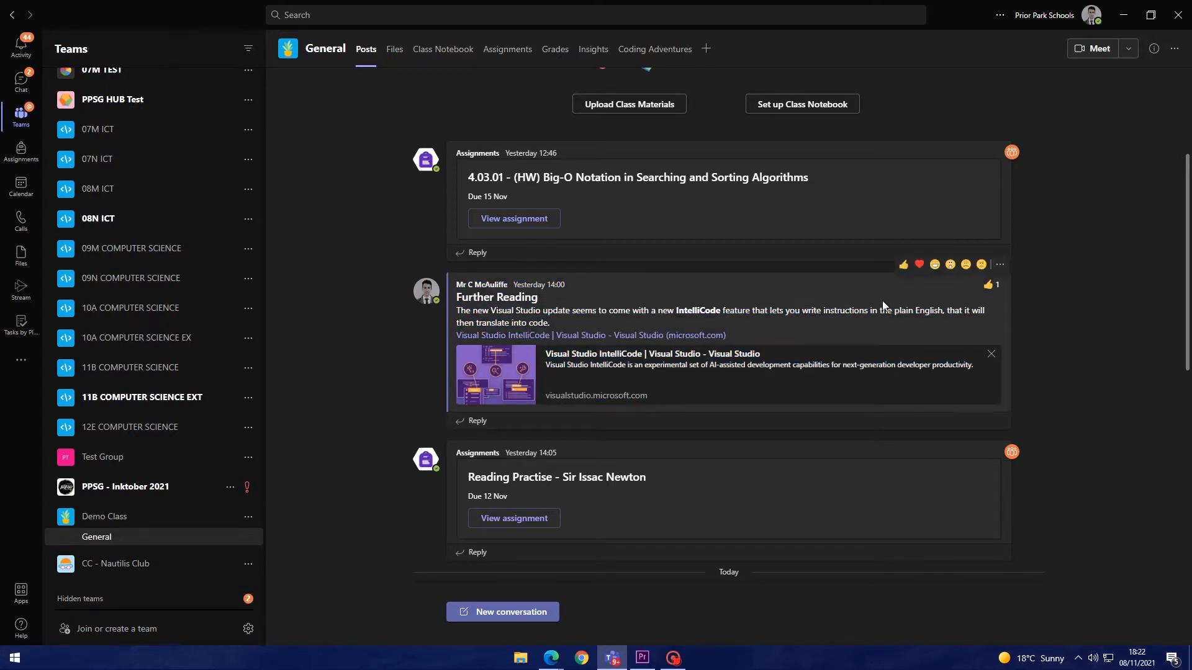
mouse_move(988, 289)
scroll(363, 385, down, 2)
scroll(362, 385, down, 4)
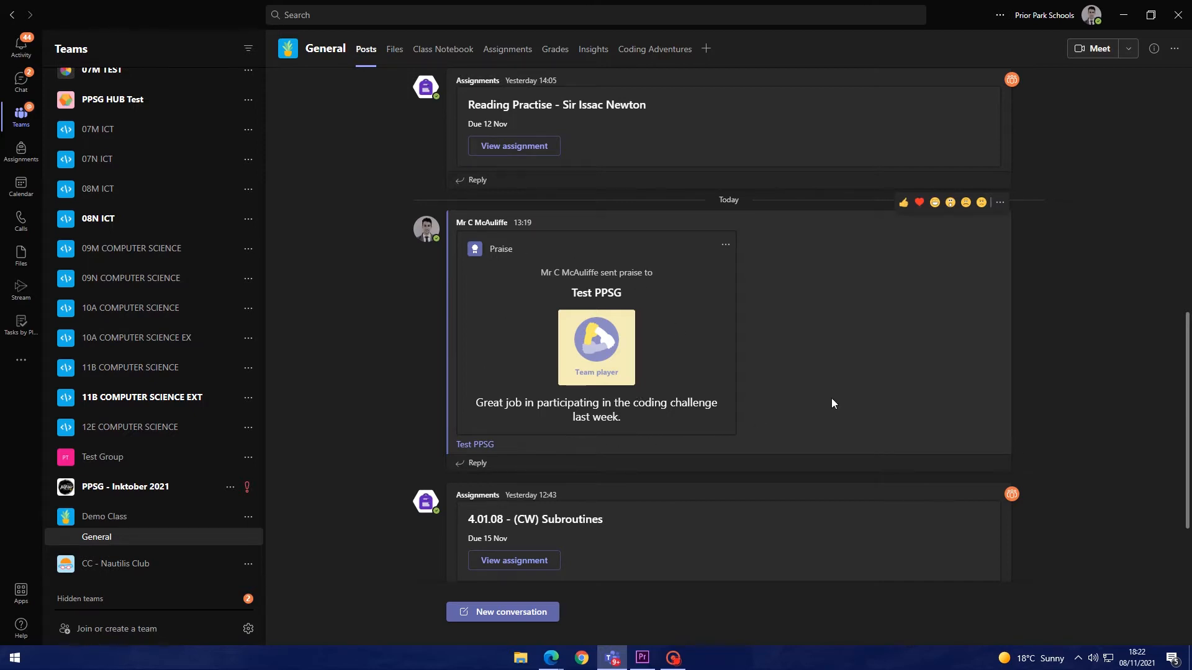
click(505, 617)
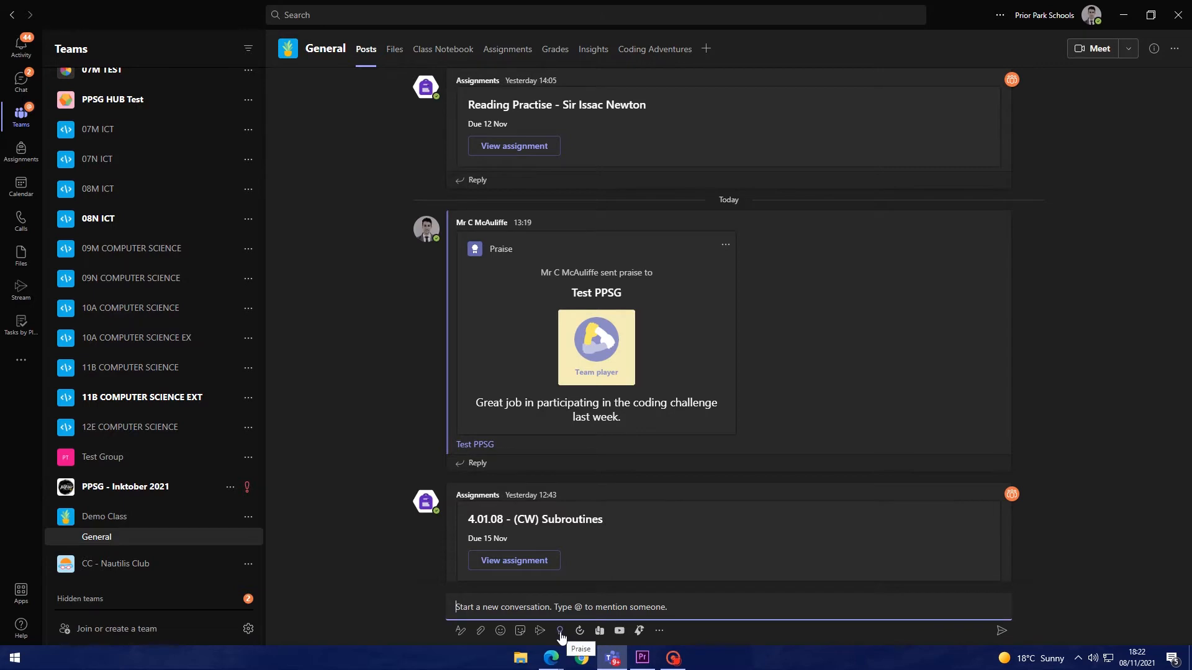
click(560, 631)
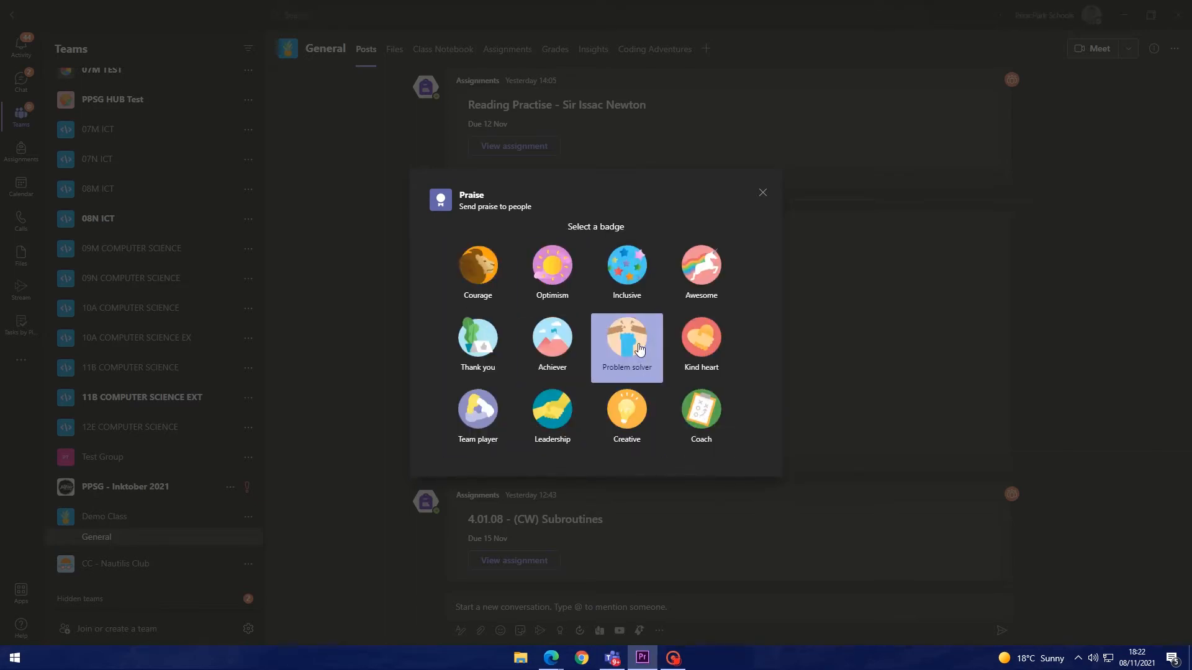
click(640, 347)
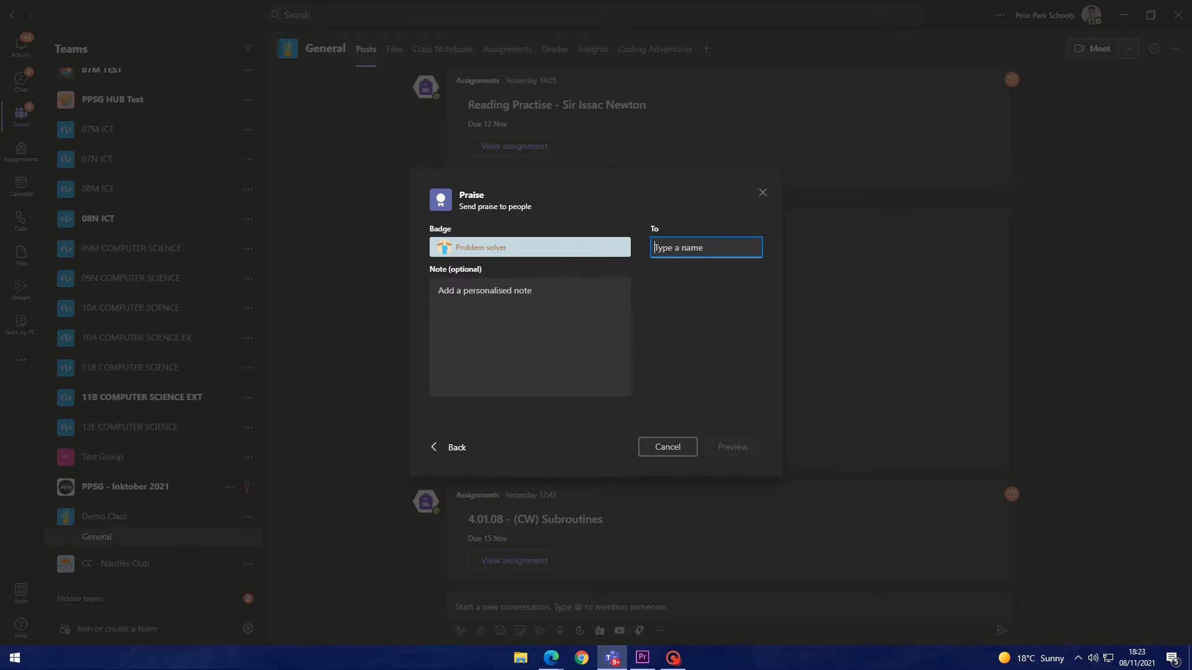
click(694, 252)
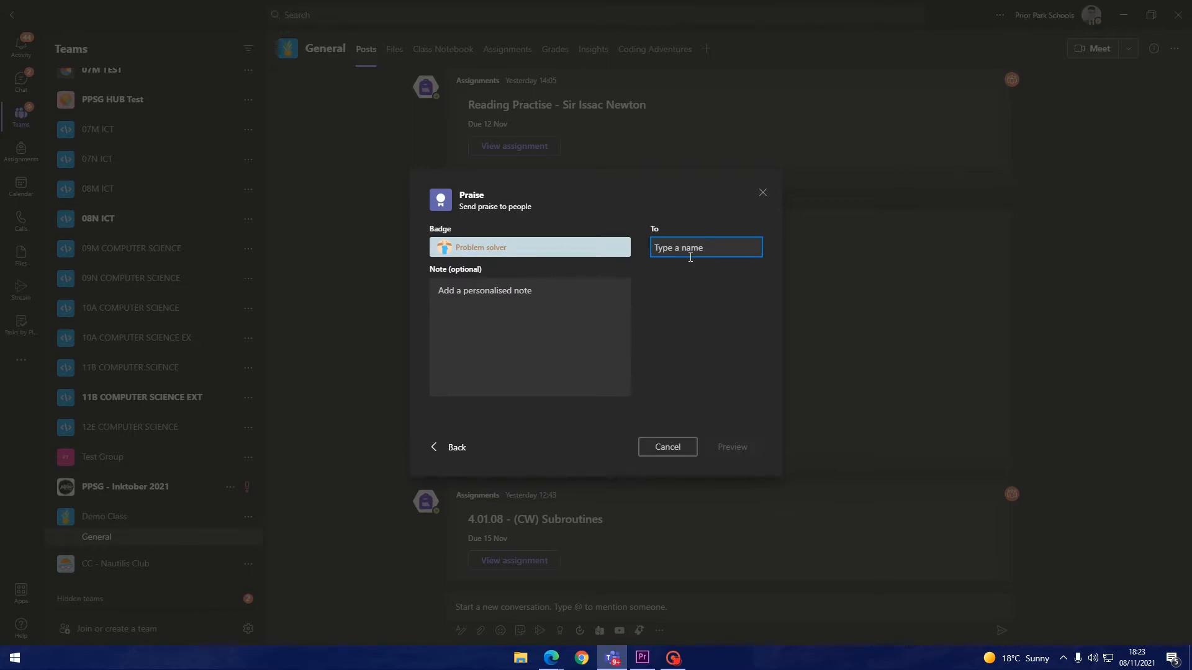
click(683, 446)
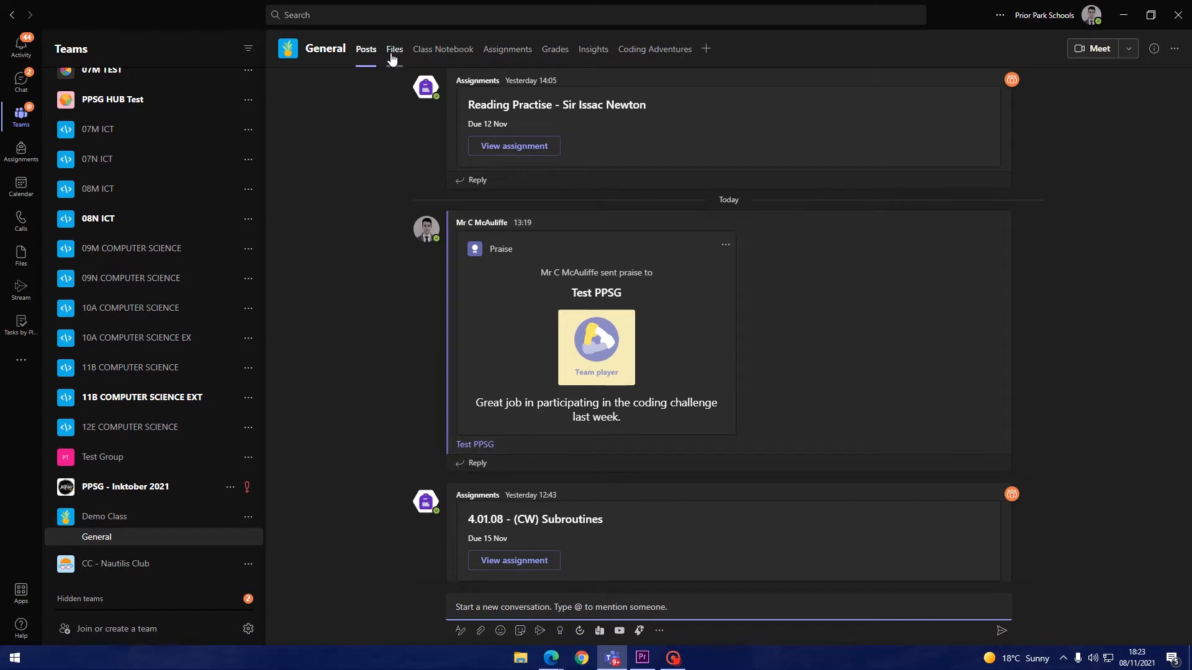
Browse the General channel's files into Class Materials and its 4.01 - Fundamentals of Programming folder.
click(393, 49)
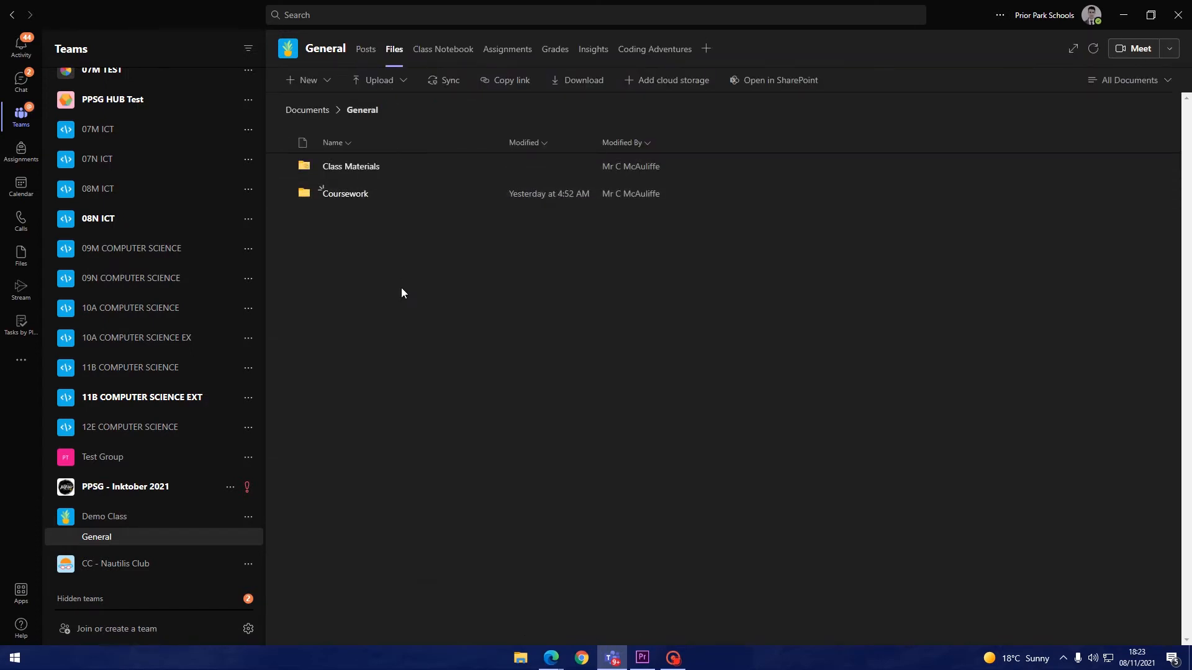
click(366, 169)
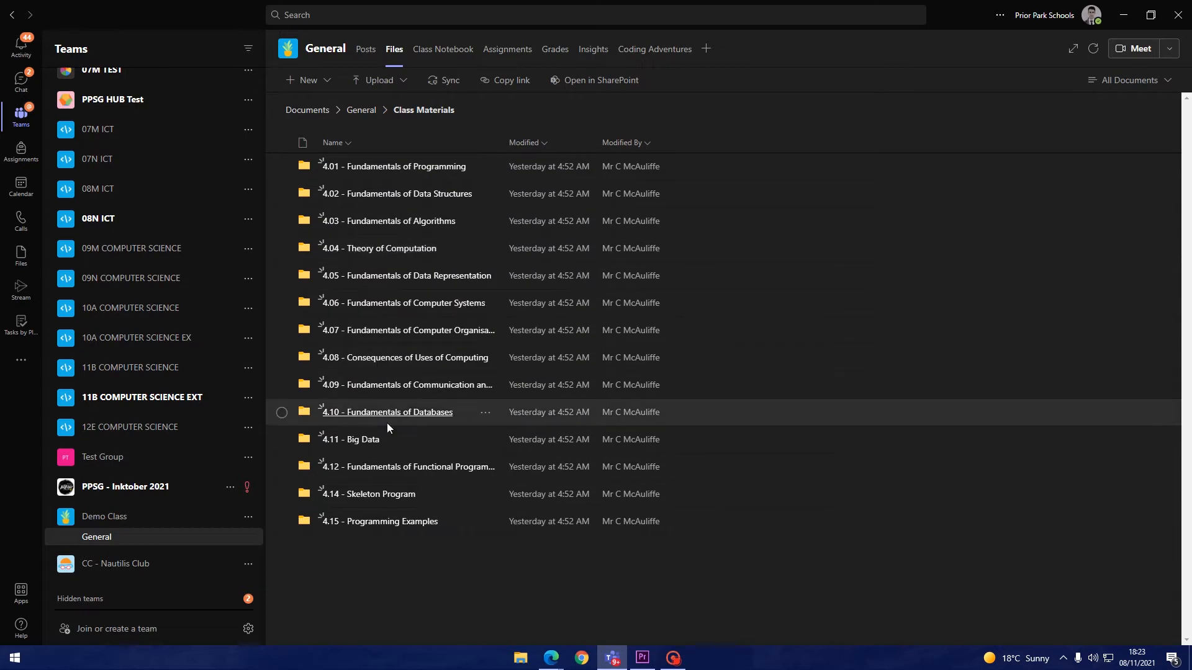
click(354, 167)
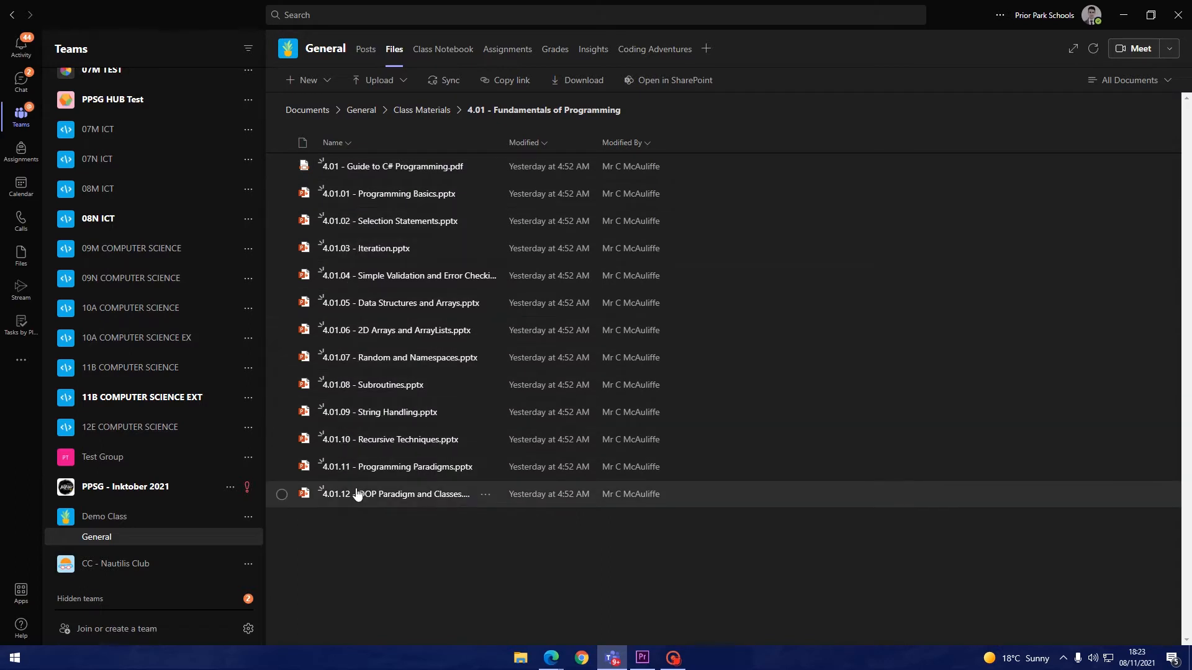
Go back to the General folder, enter the Coursework folder and open it in SharePoint in the browser.
click(361, 111)
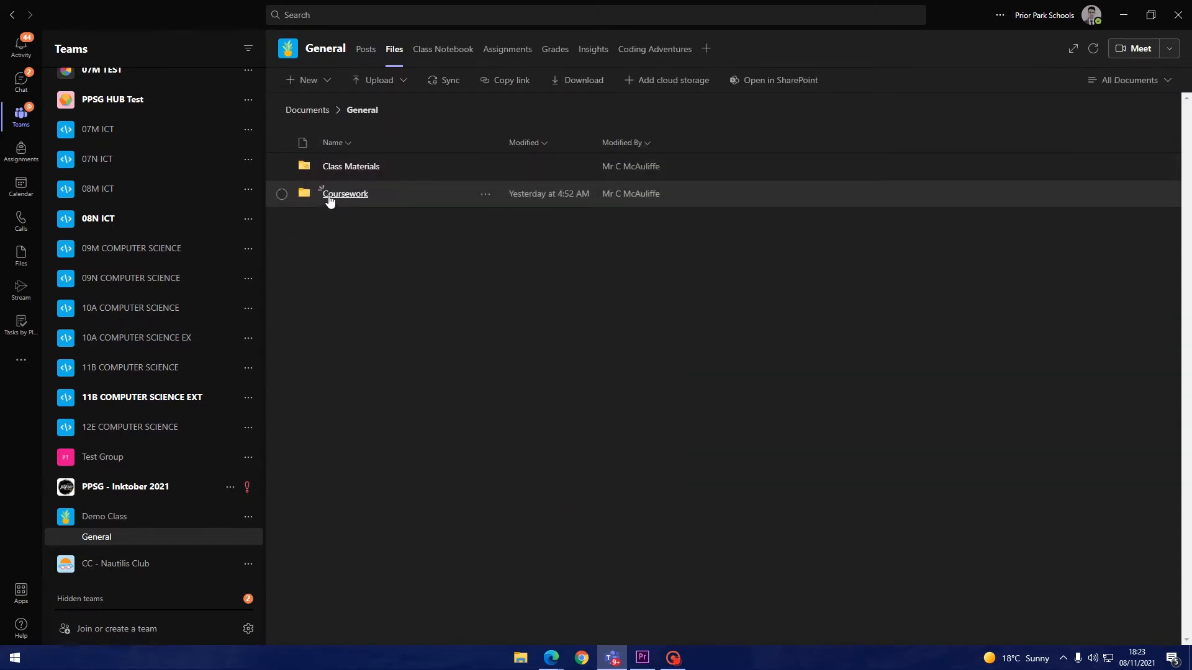
click(328, 196)
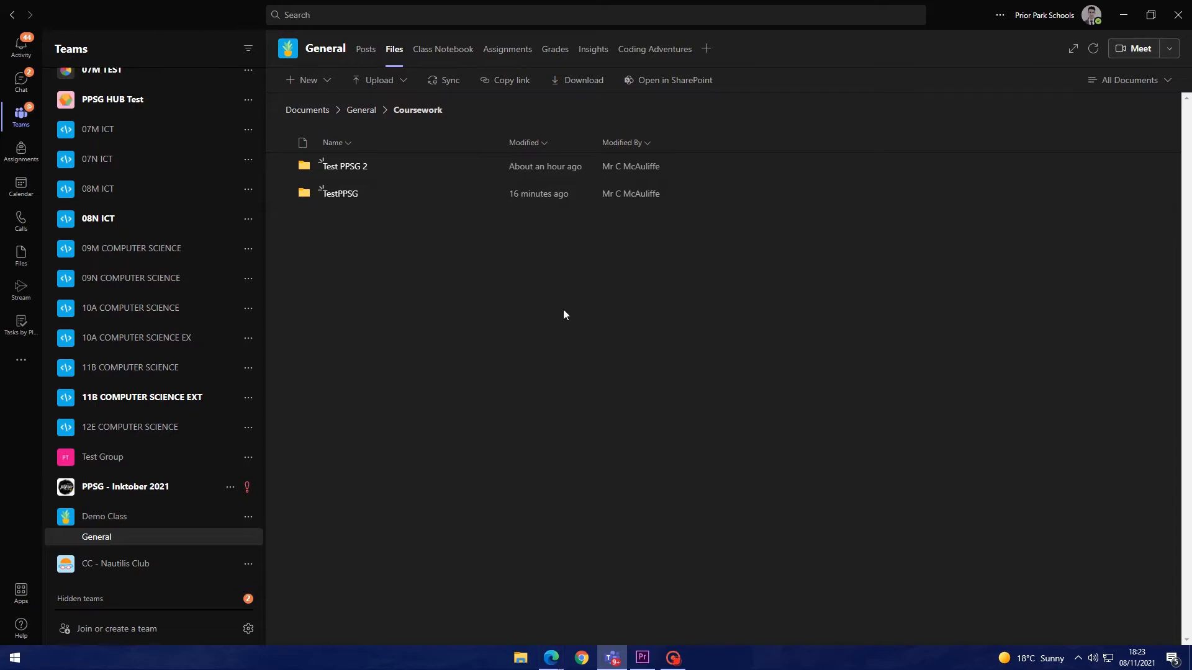
click(551, 658)
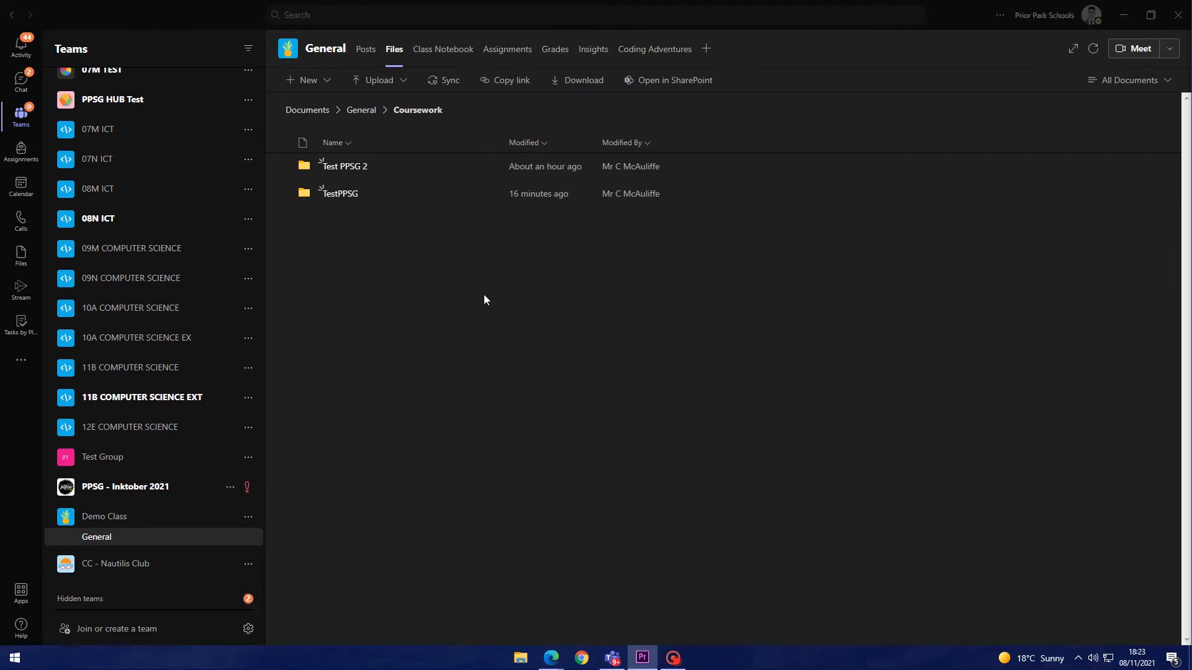
click(520, 301)
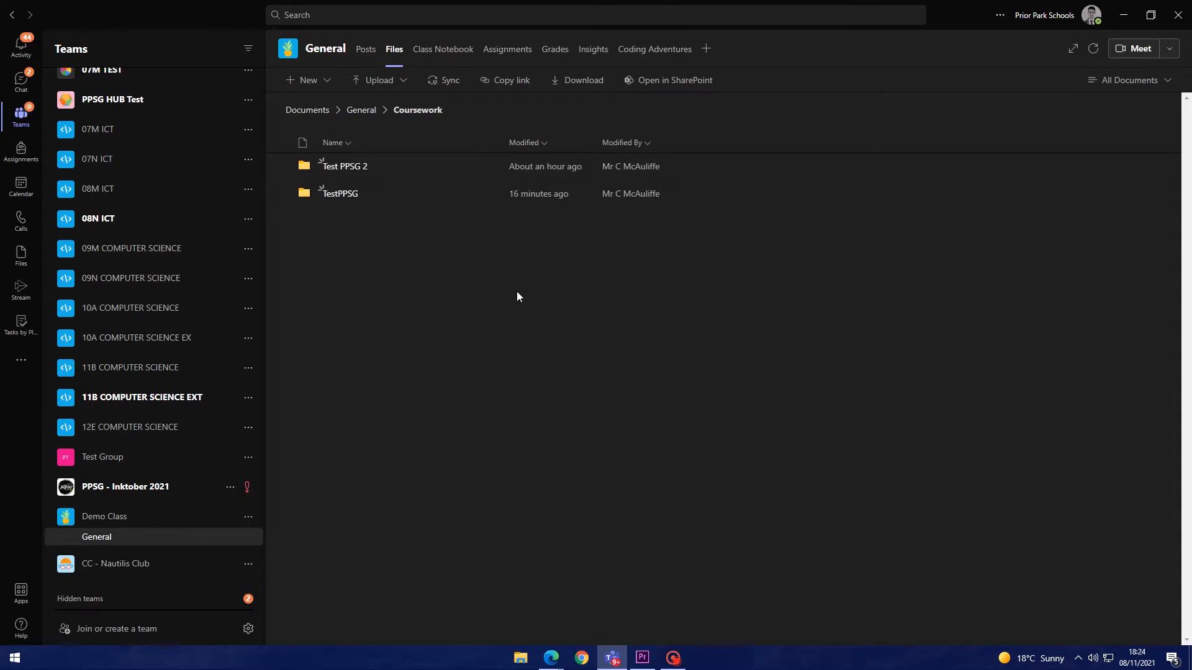
key(alt+Tab)
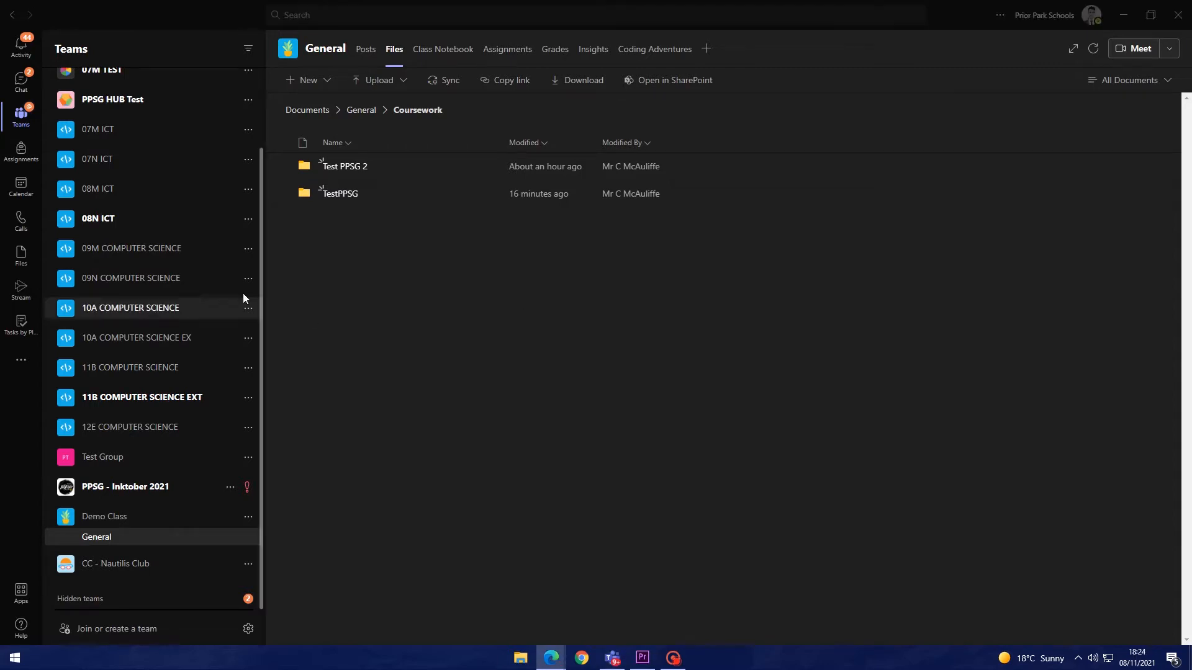
click(640, 87)
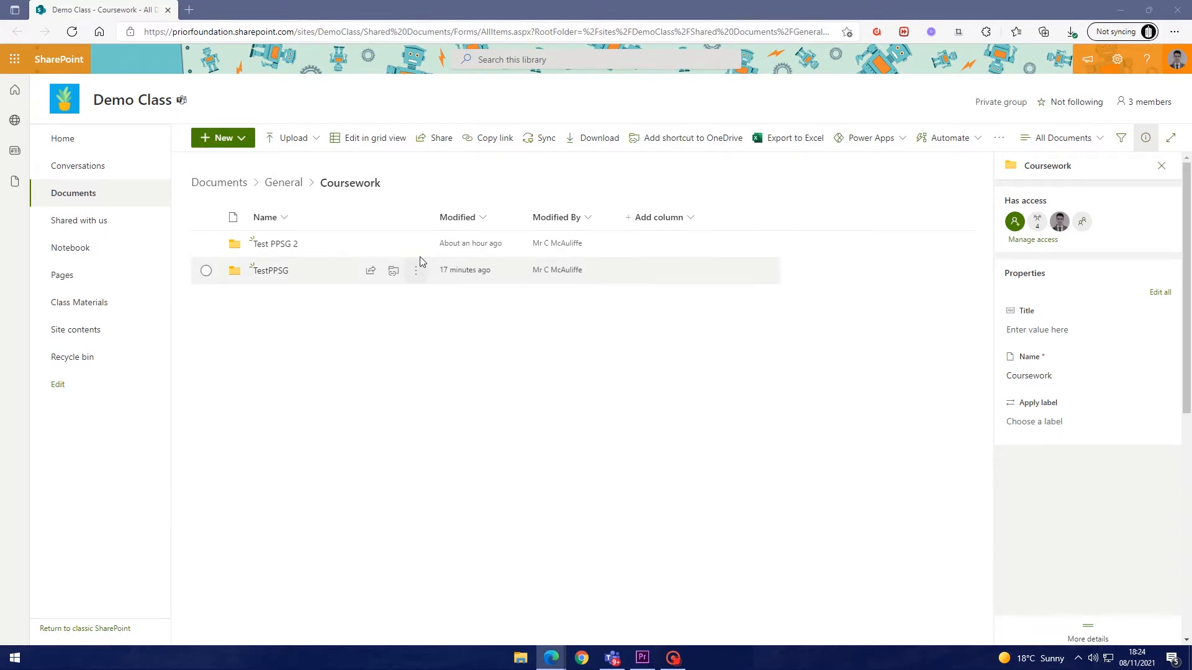
Open access management for the TestPPSG folder and remove the Demo Class Members group's access.
click(416, 270)
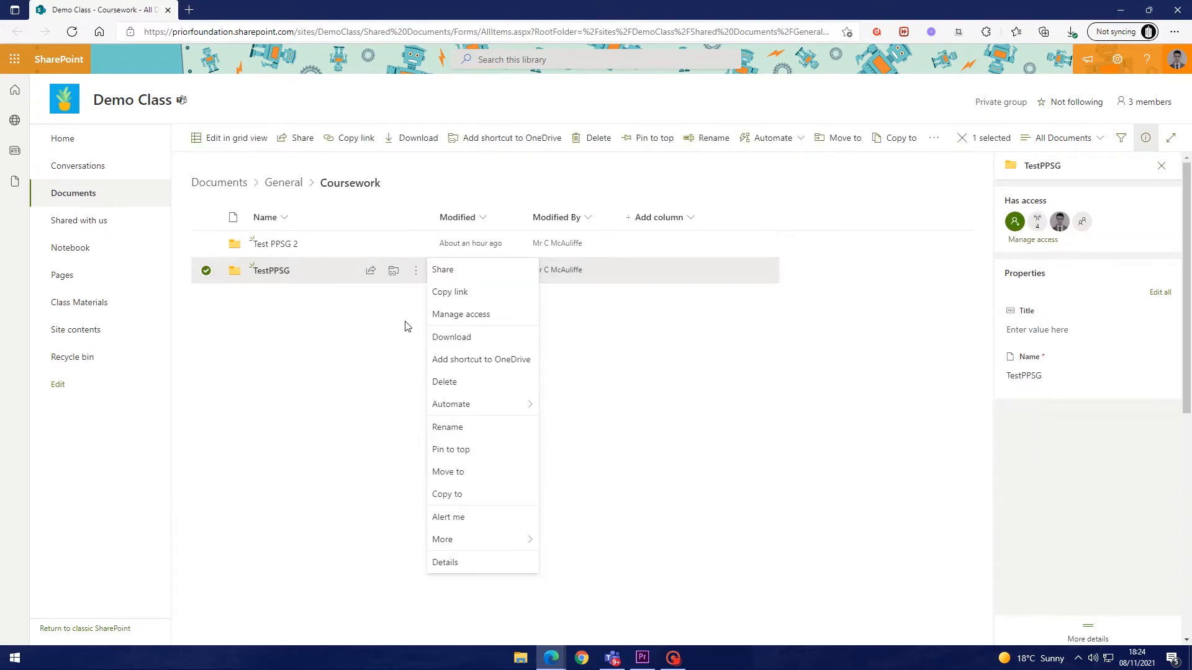
click(1034, 241)
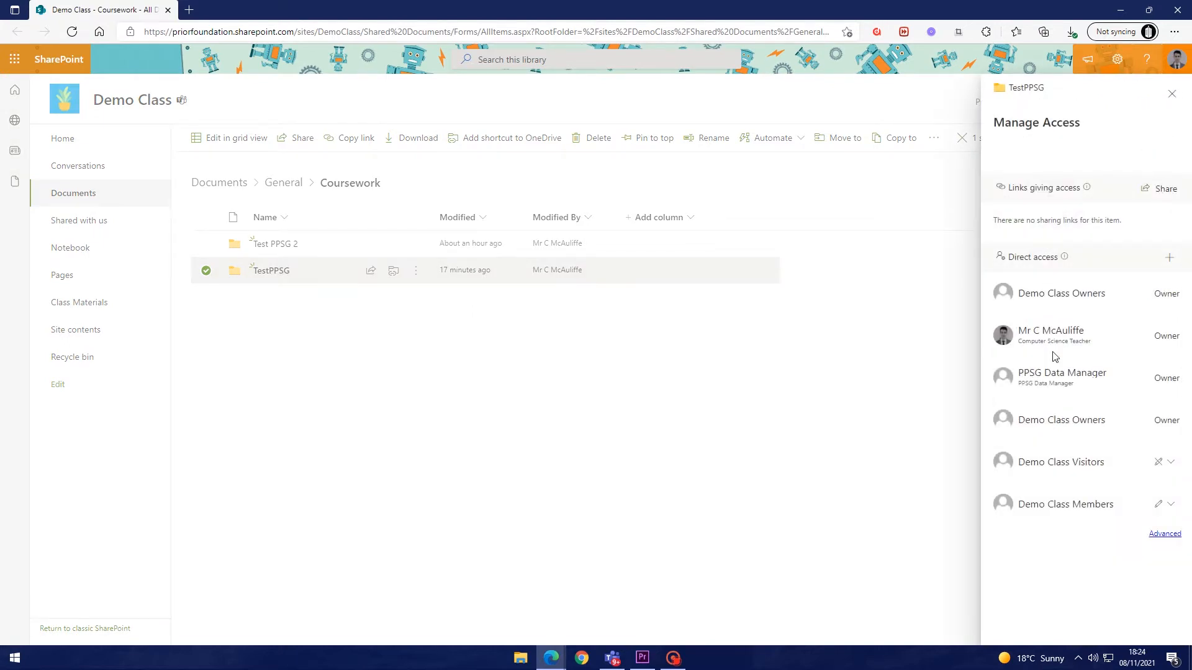
click(1163, 506)
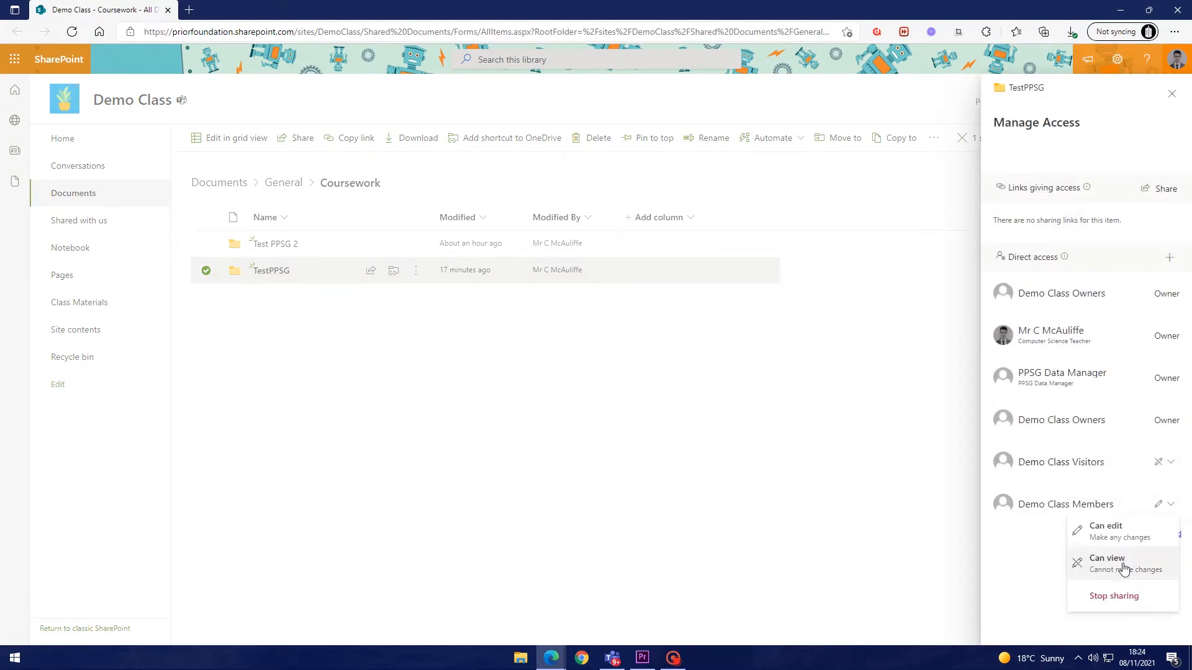
click(1114, 597)
click(599, 366)
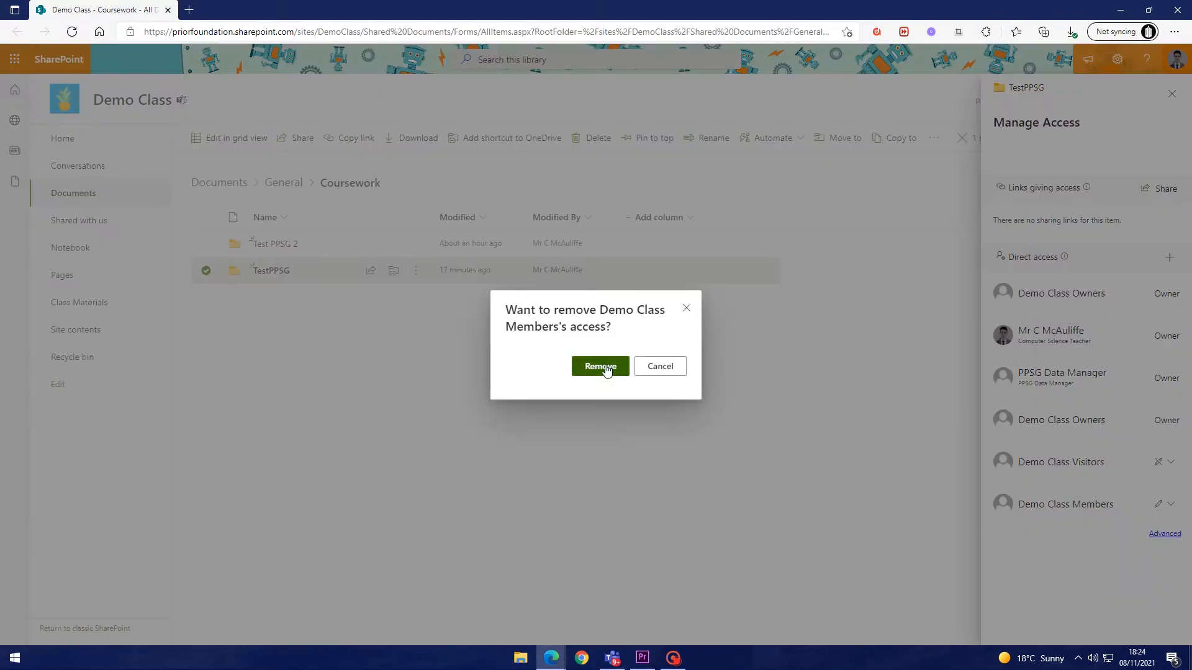
Stop sharing the TestPPSG folder with the Demo Class Visitors group and confirm the removal.
click(1167, 462)
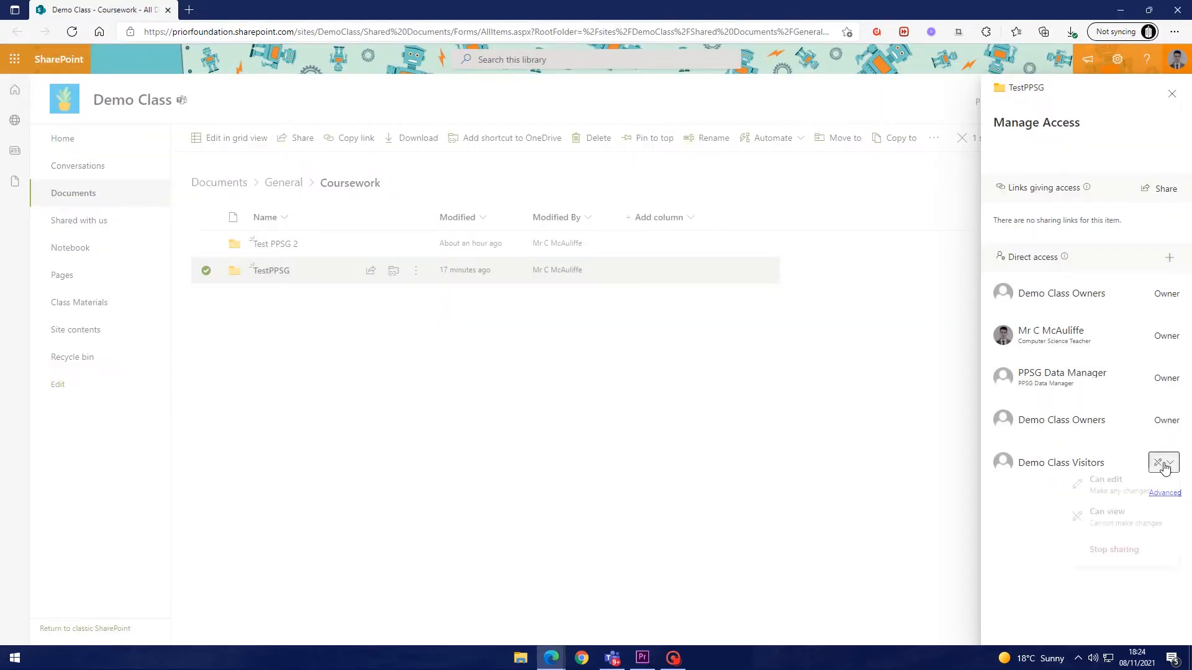
click(1117, 559)
click(610, 368)
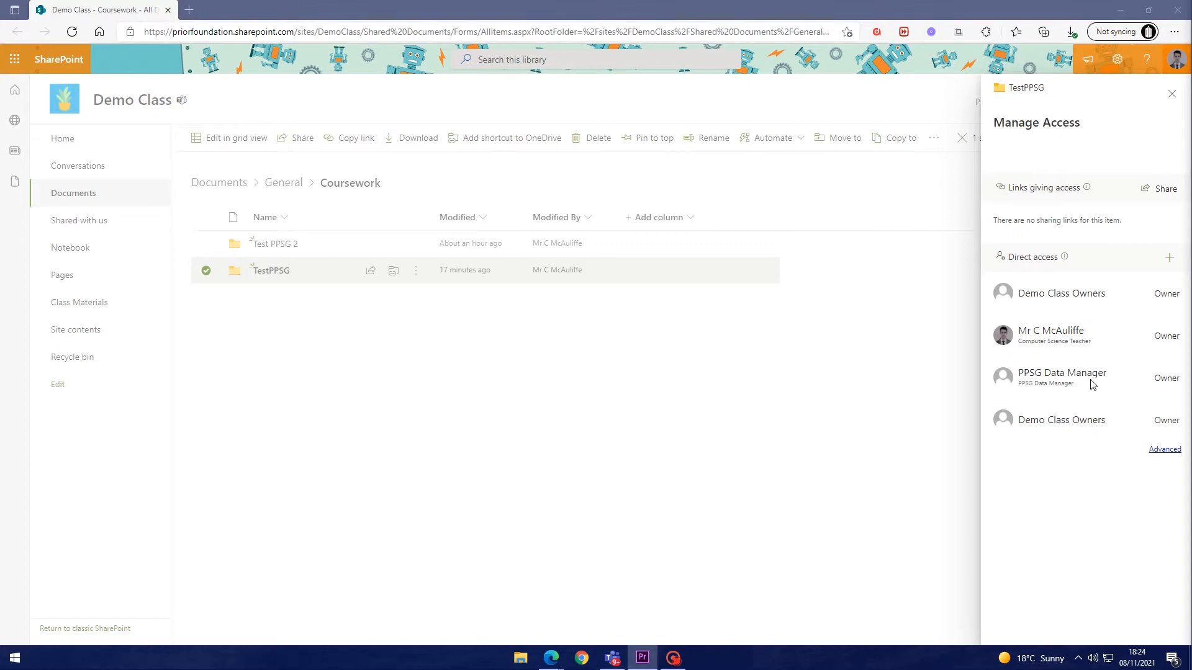
Grant the Test PPSG student account direct access to the TestPPSG folder with Notify people turned off.
click(1169, 261)
text(test)
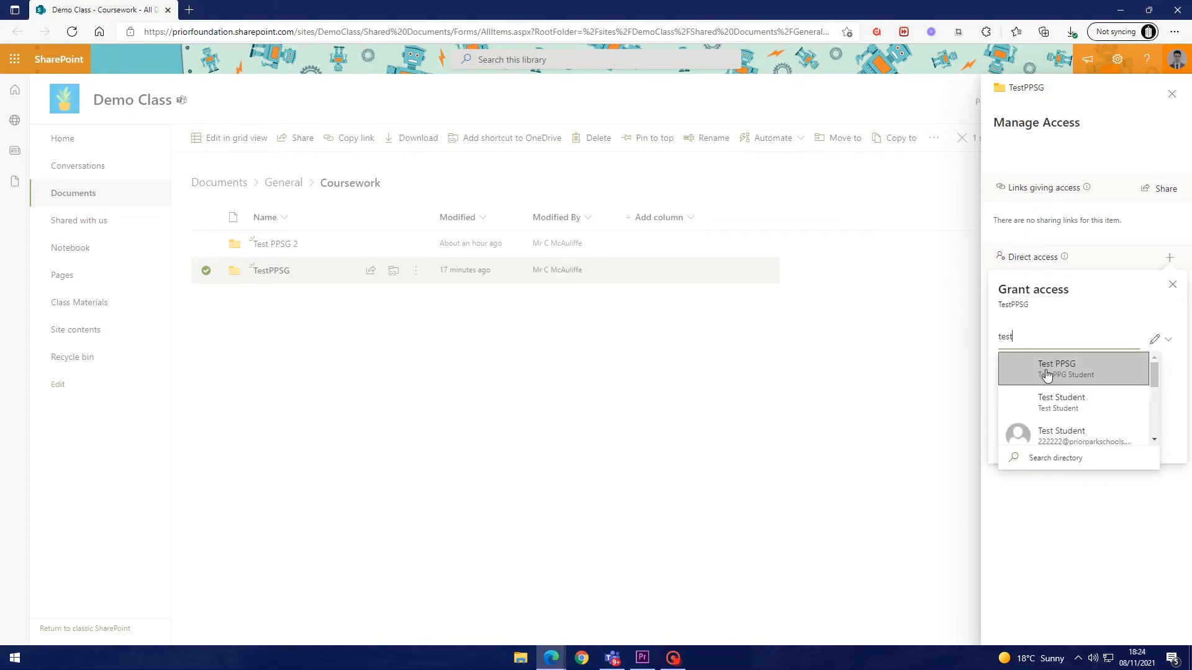
click(1053, 375)
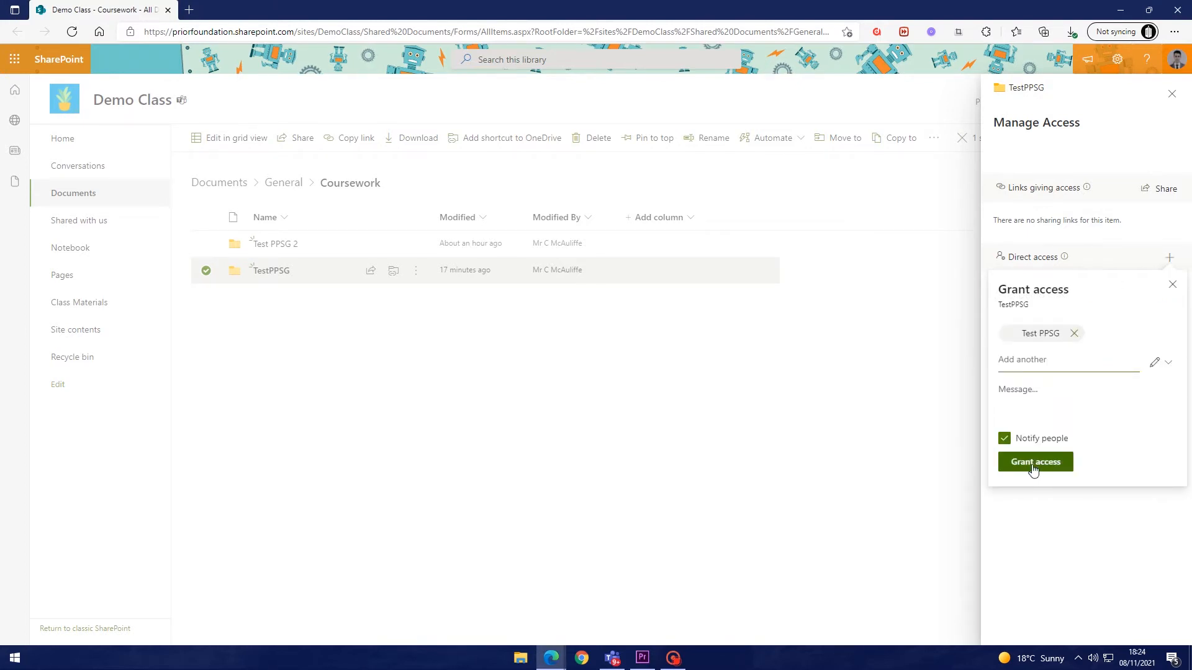
click(1004, 439)
click(1035, 412)
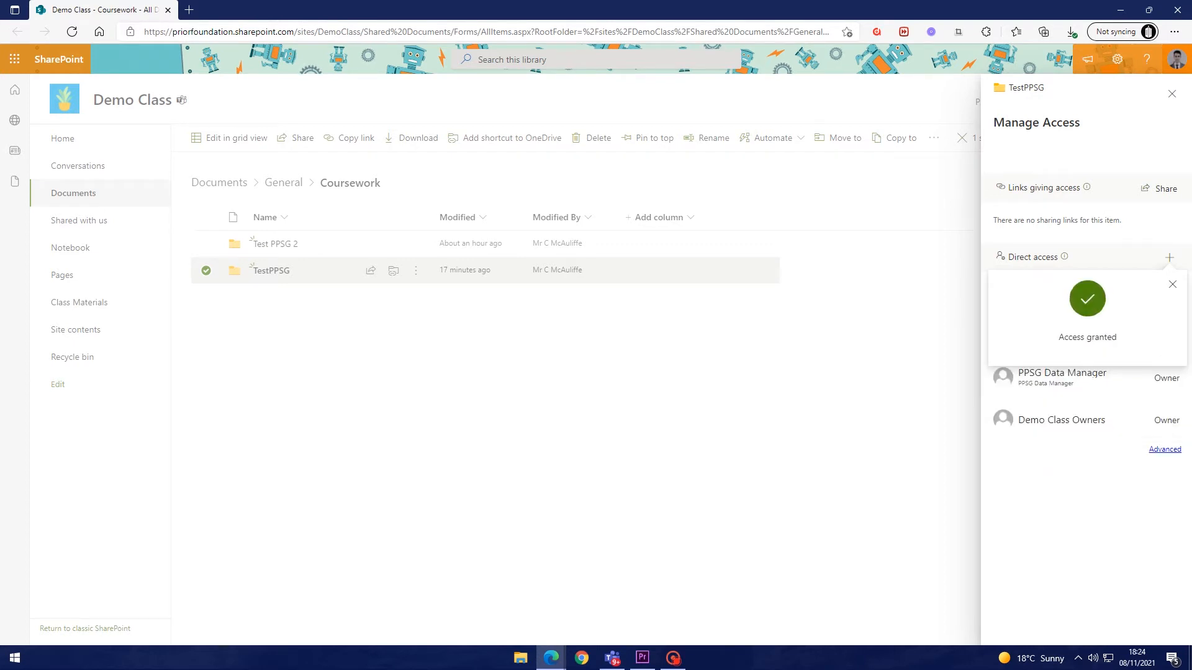
Close the folder's access management, switch to Teams and open the Demo Class notebook with its section list shown.
click(540, 445)
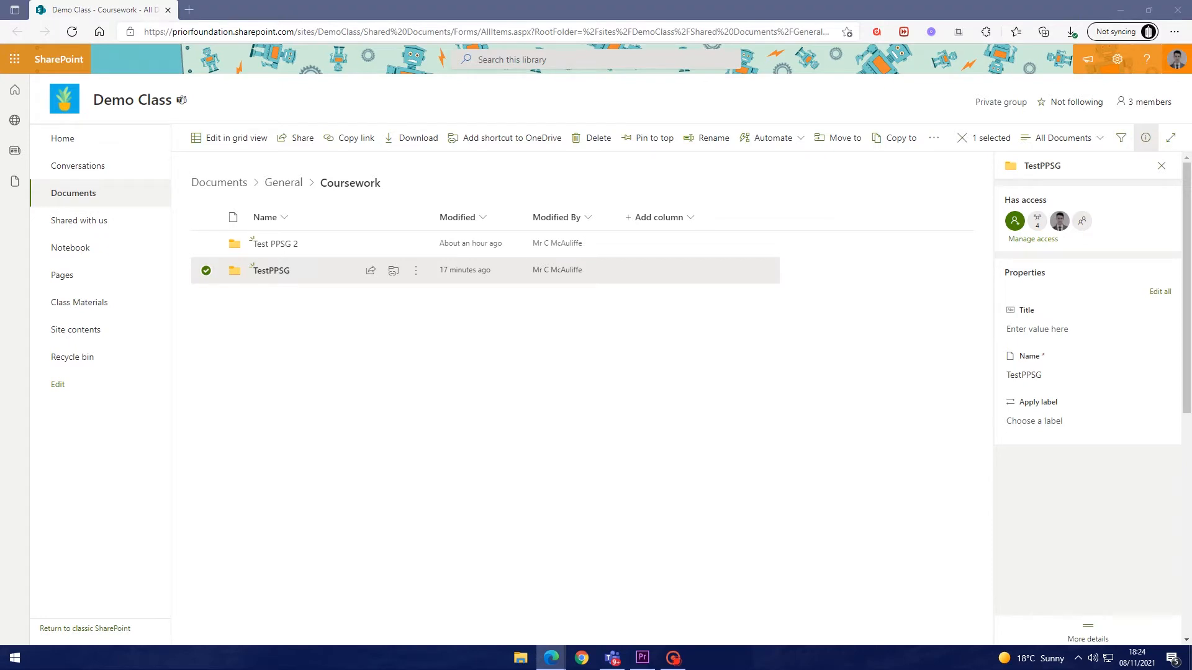
drag(1191, 8, 645, 0)
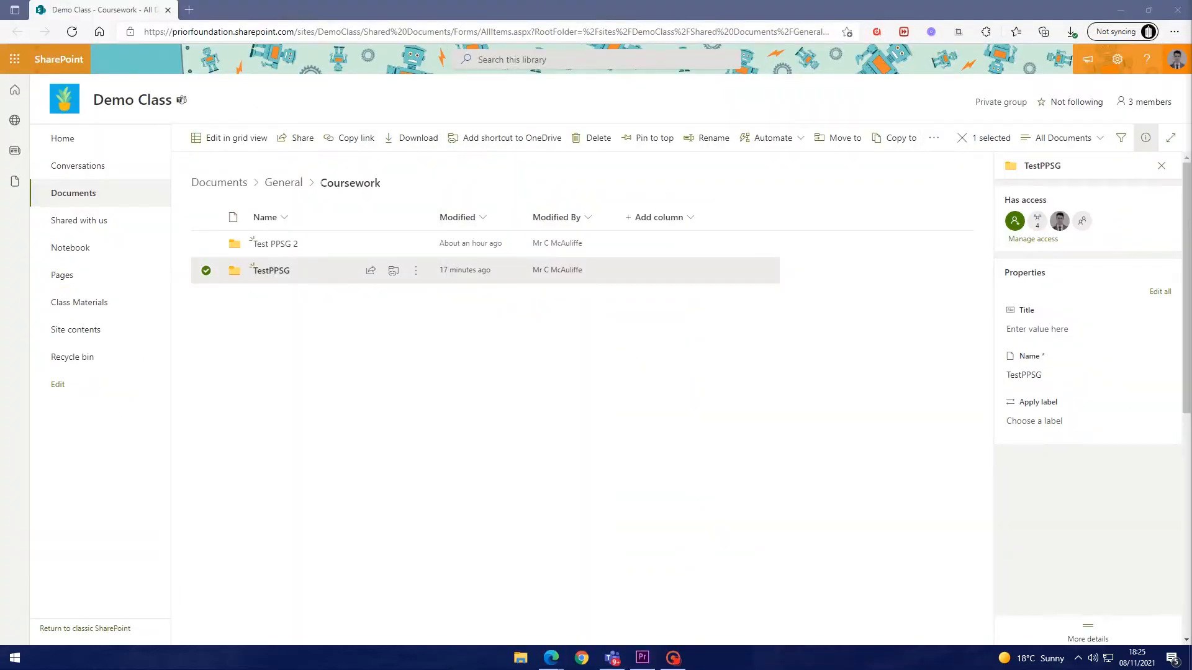
click(612, 658)
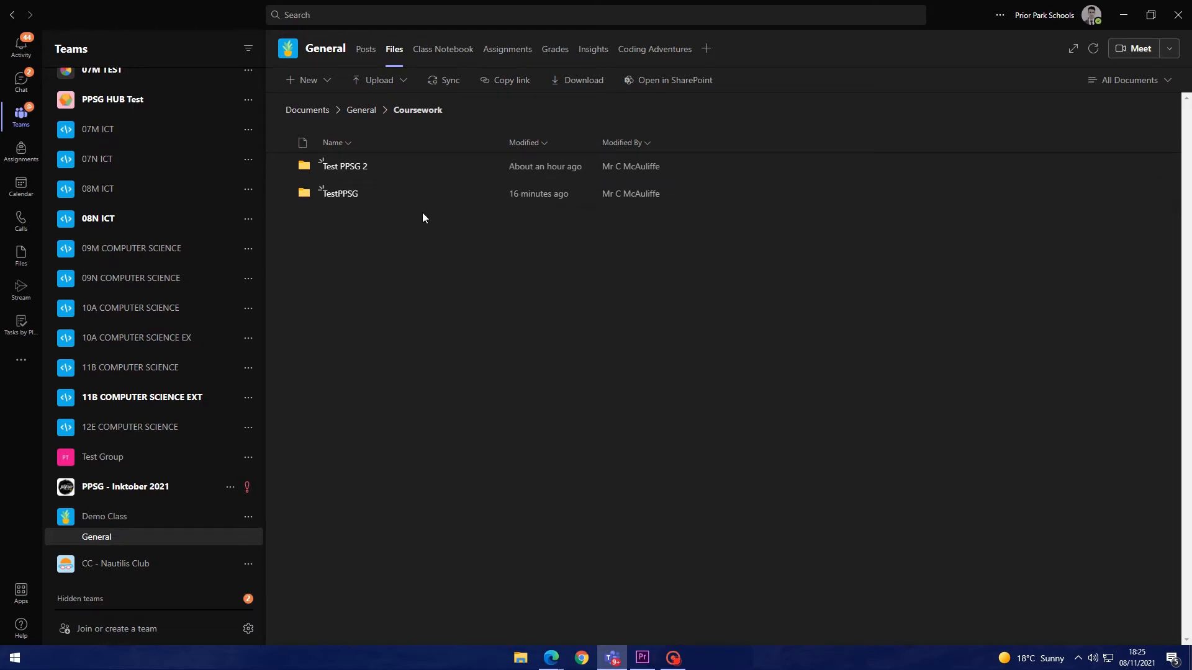
click(433, 62)
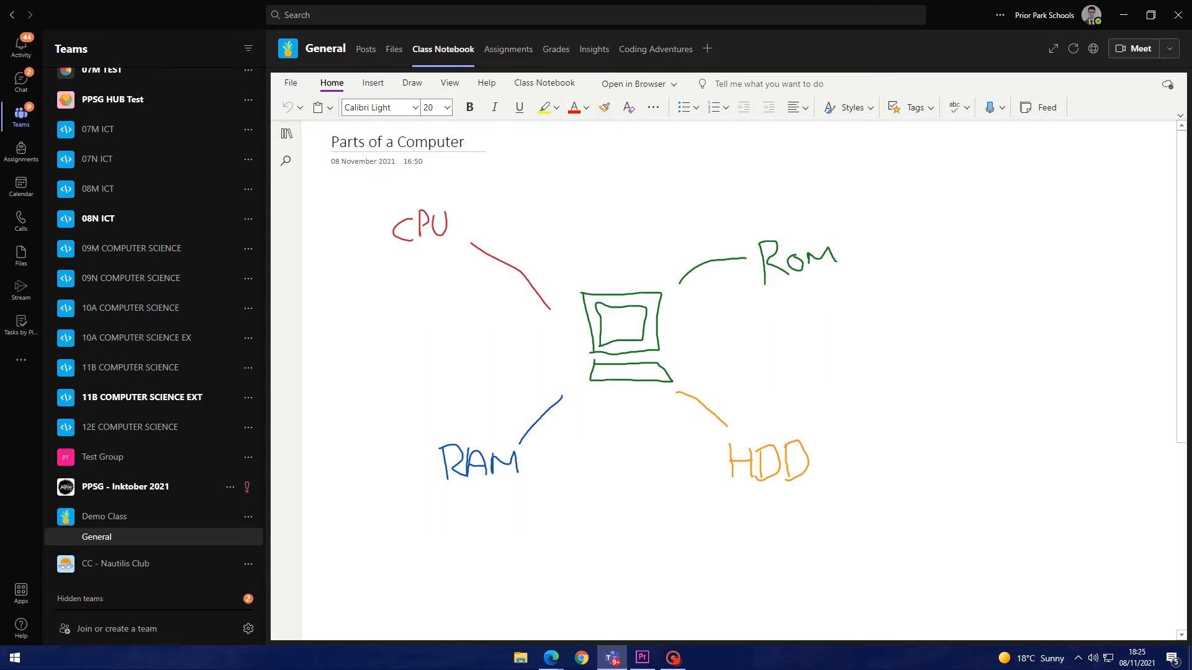
click(287, 141)
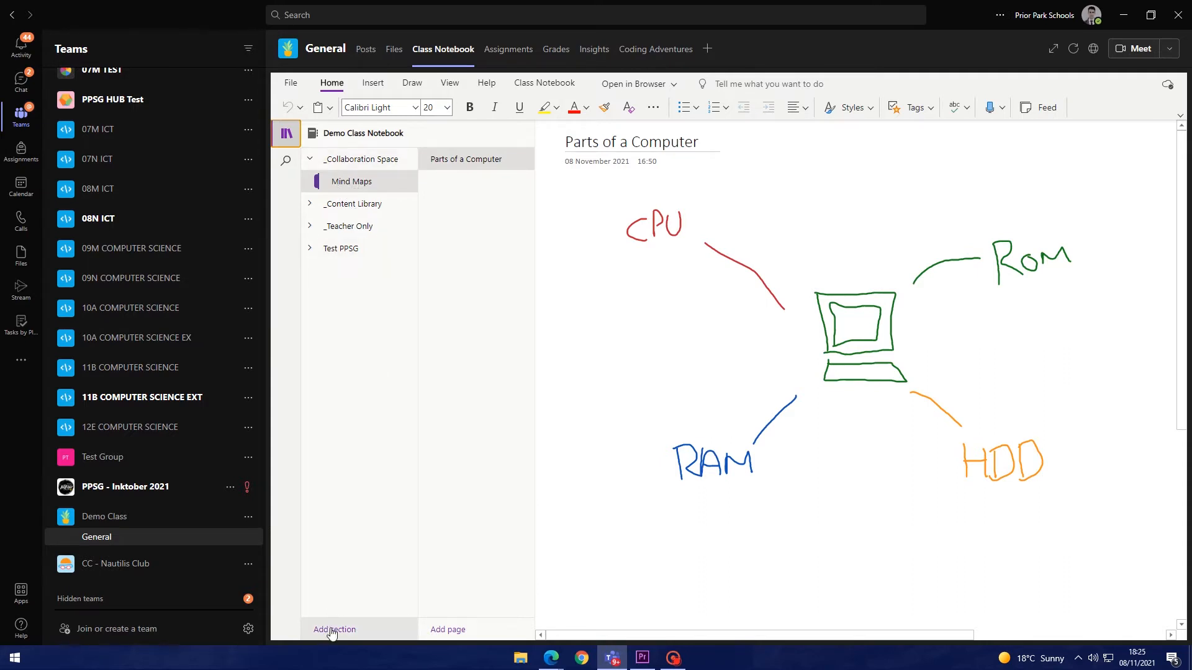
Add a new blank page to the Mind Maps section of the Collaboration Space.
click(334, 630)
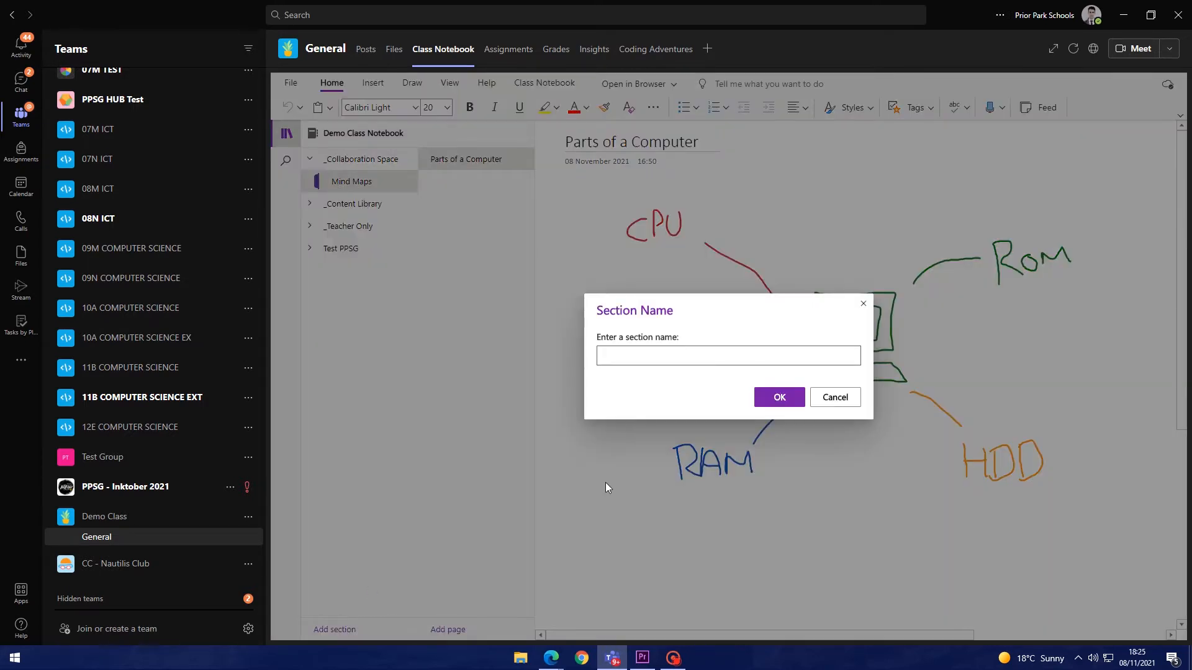
click(836, 398)
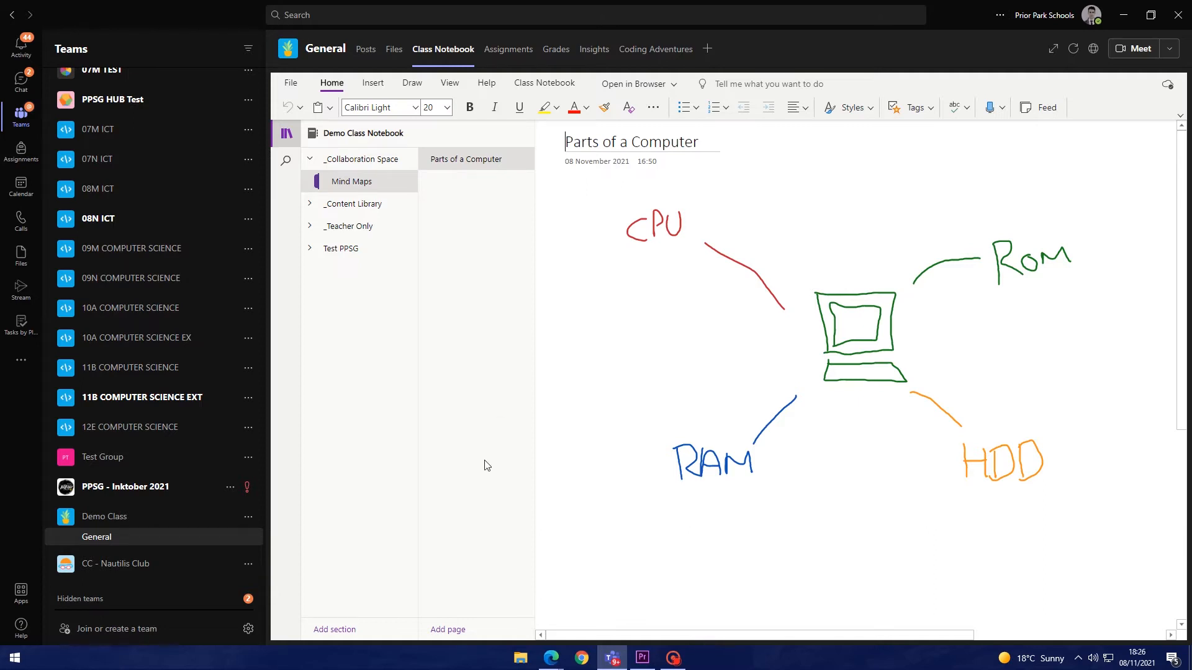
click(442, 631)
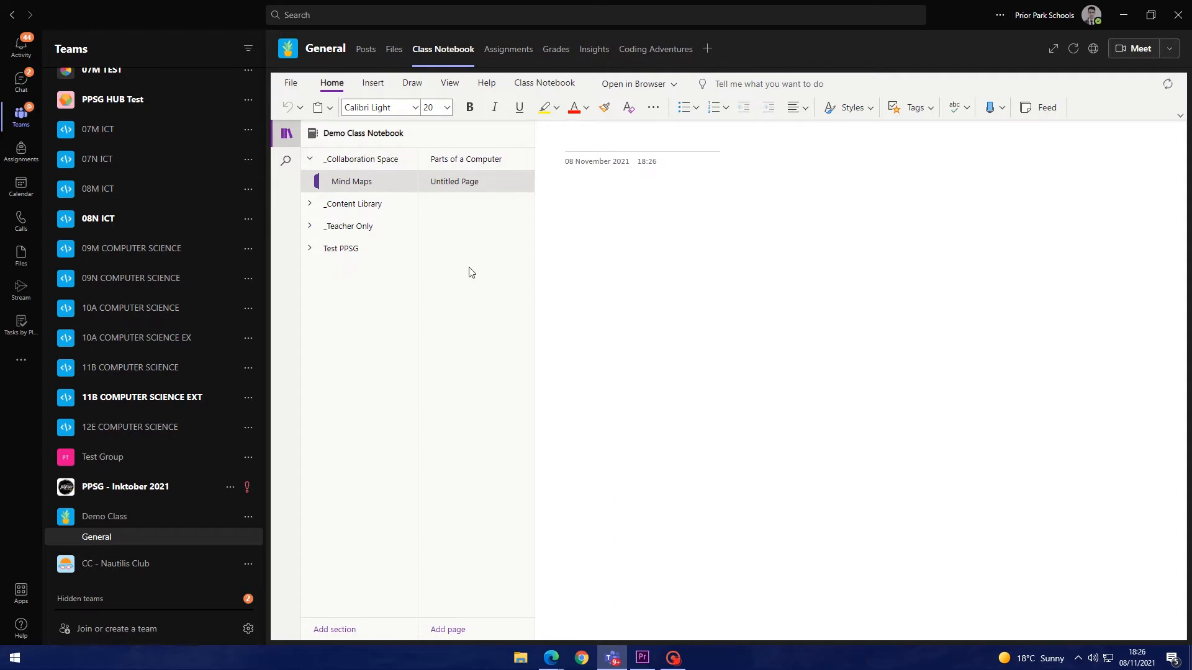
Examine the sections inside the notebook's Content Library, Teacher Only and Test PPSG groups, collapsing the Collaboration Space group first.
click(309, 159)
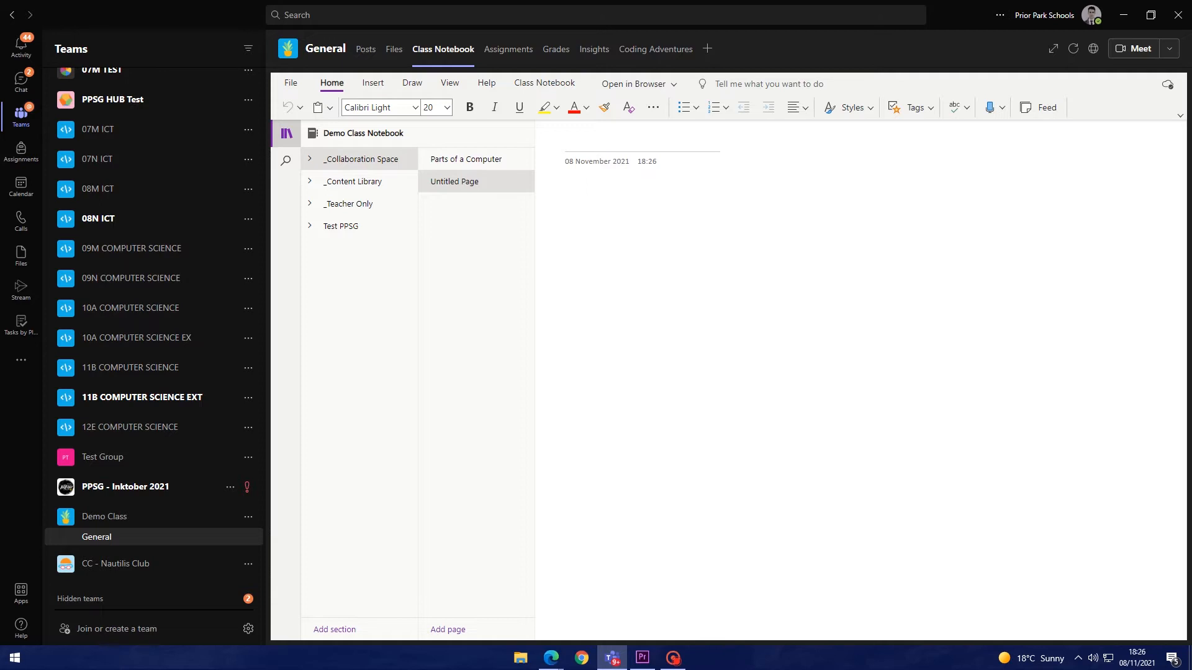
click(311, 183)
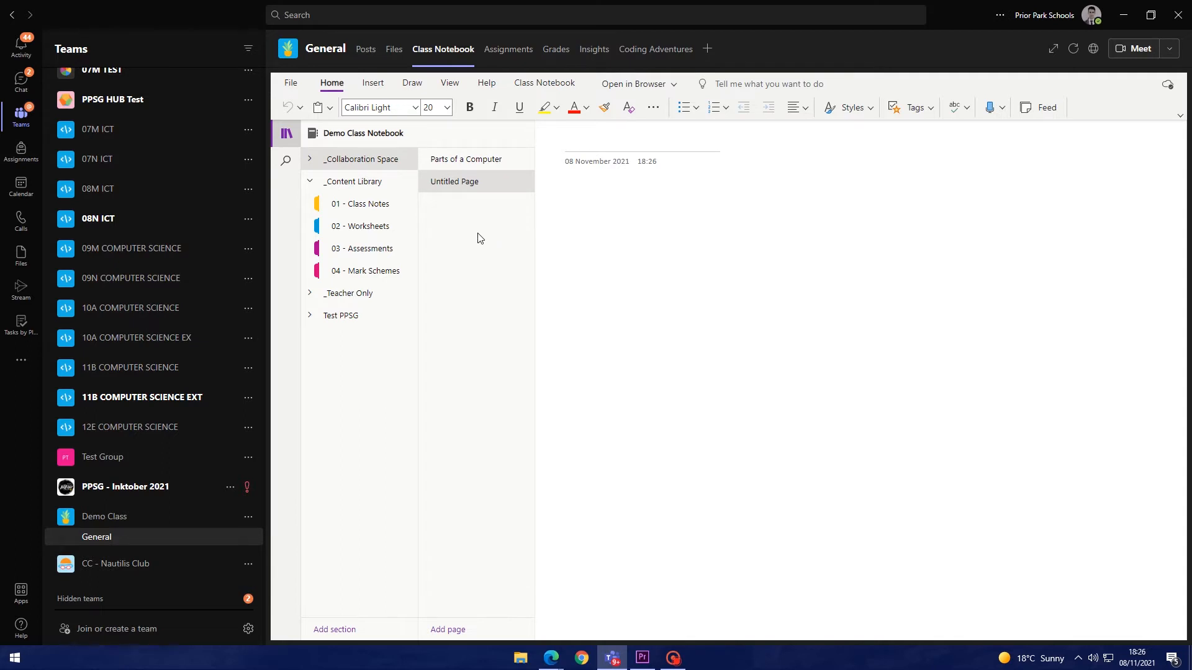
click(329, 297)
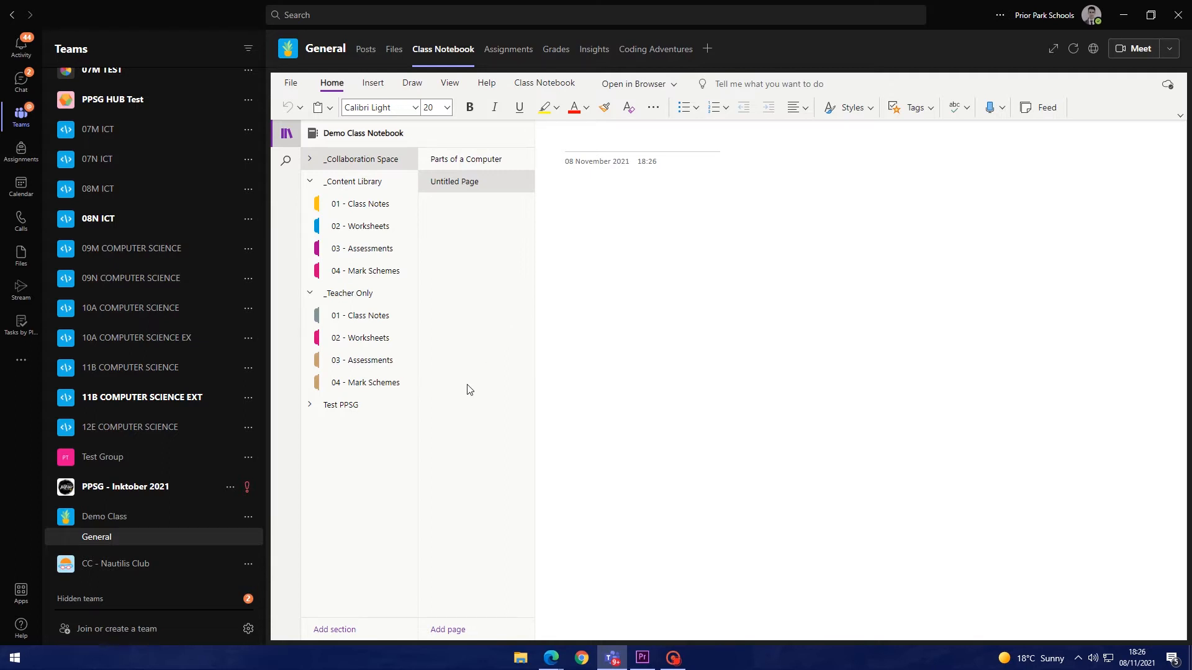
click(346, 407)
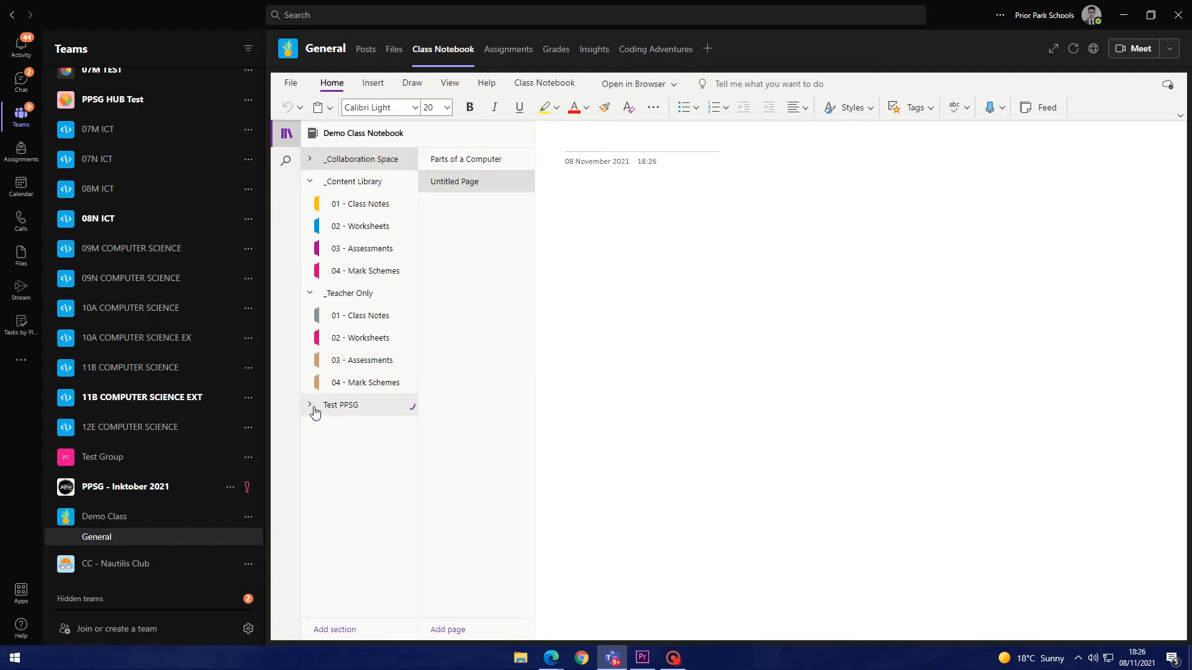
scroll(376, 459, down, 1)
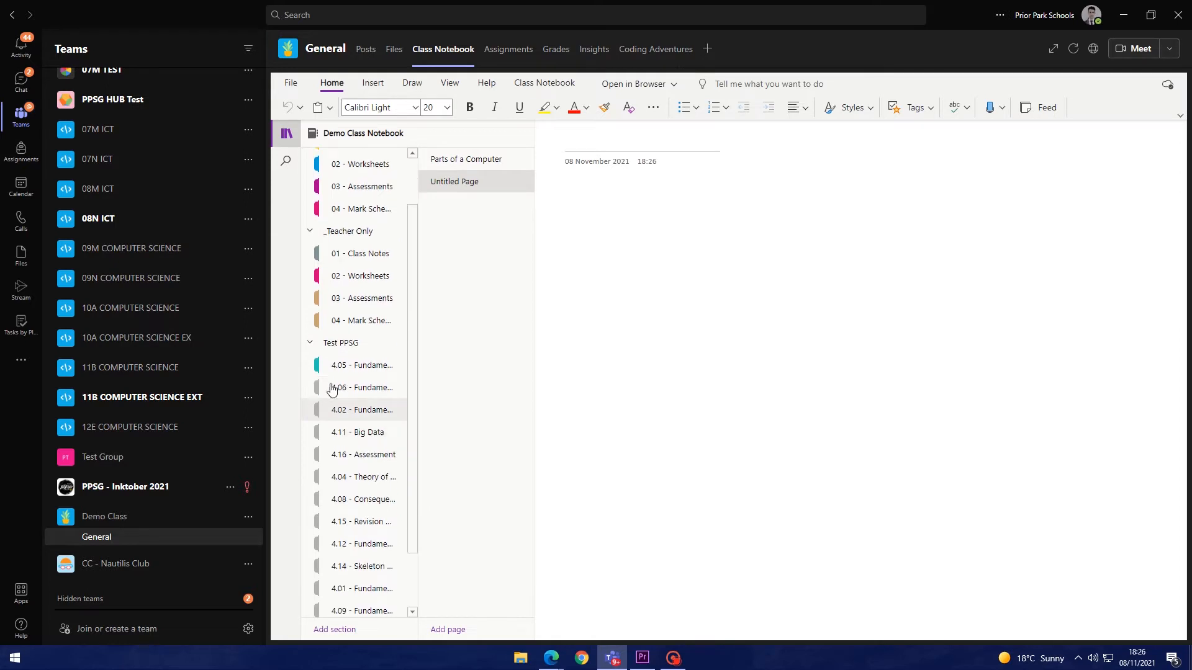
click(317, 236)
scroll(316, 201, up, 1)
click(314, 181)
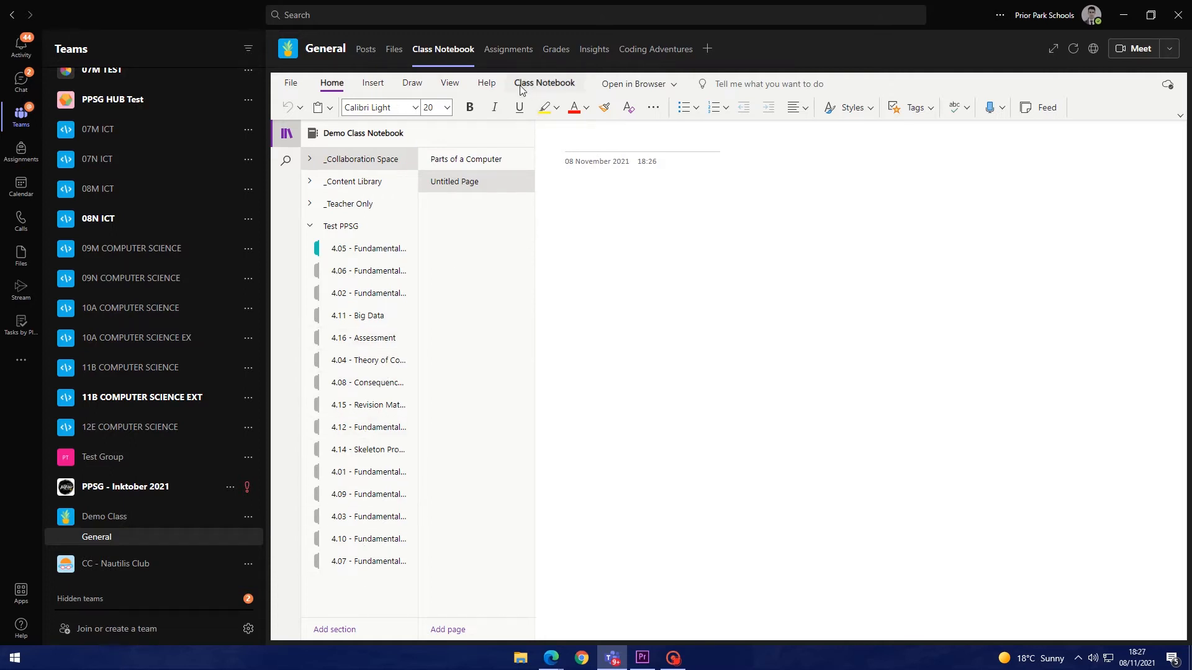
Distribute a new section named Demoe to each student's notebook.
click(544, 84)
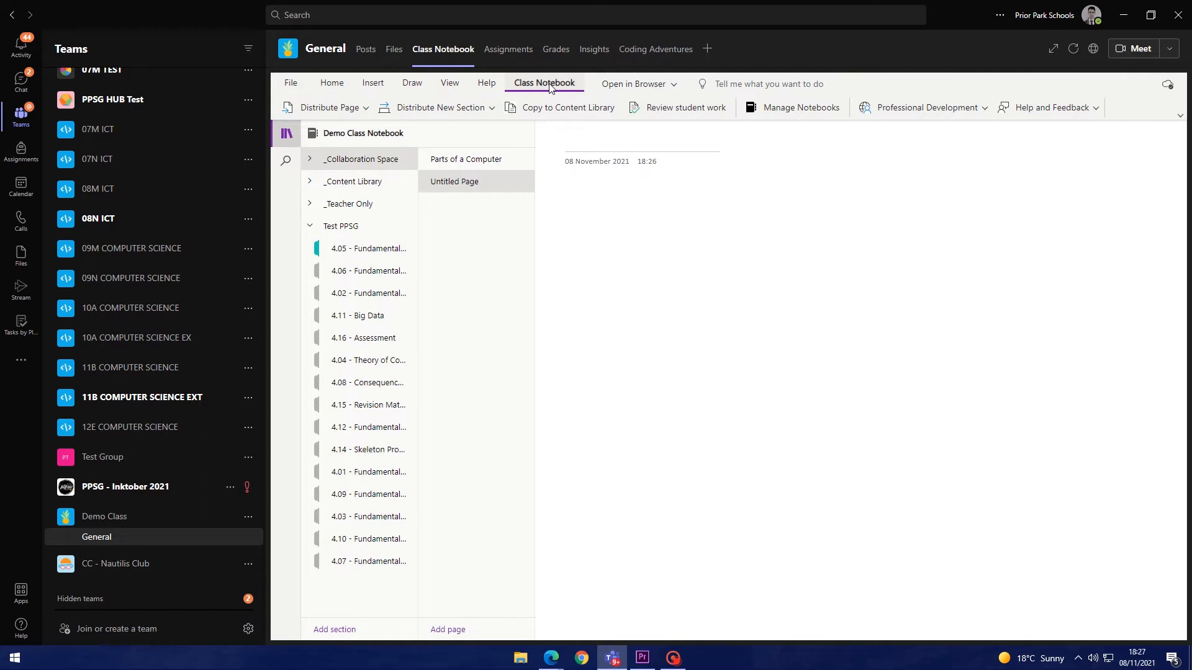
click(404, 112)
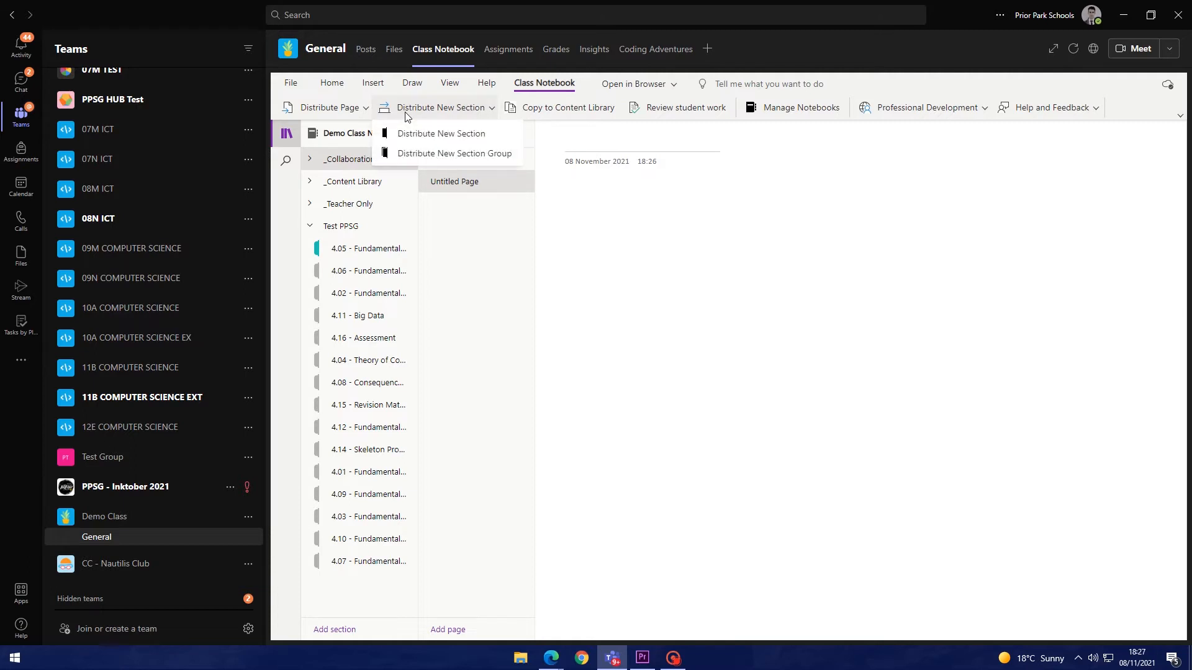
click(434, 134)
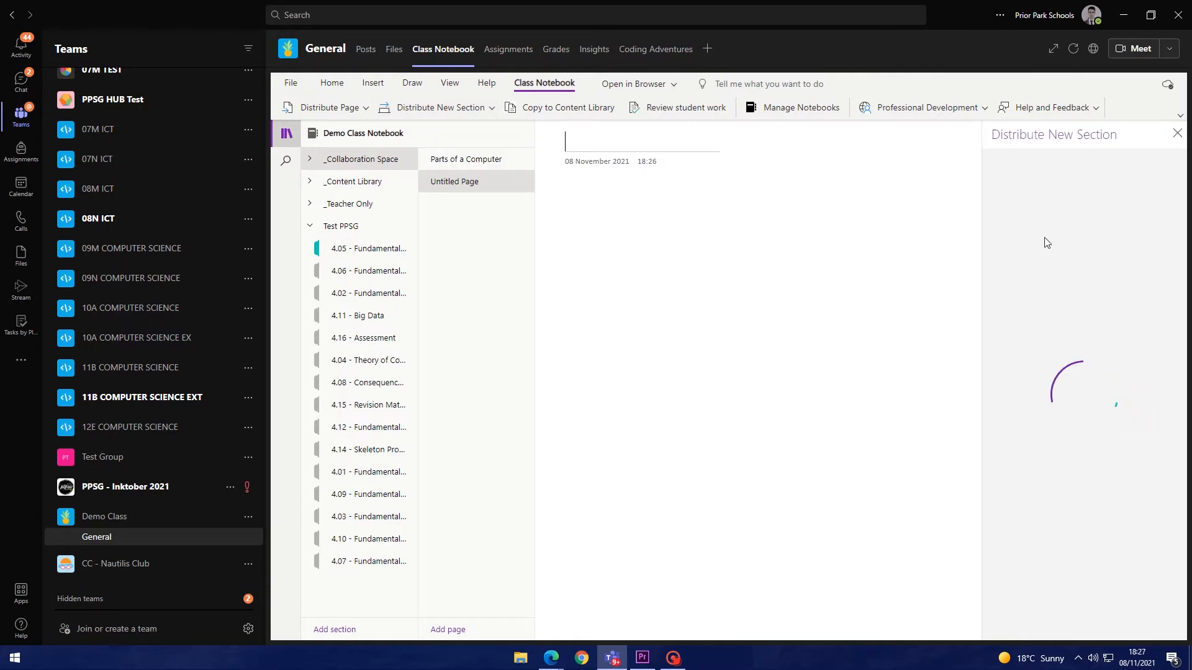
text(Demo)
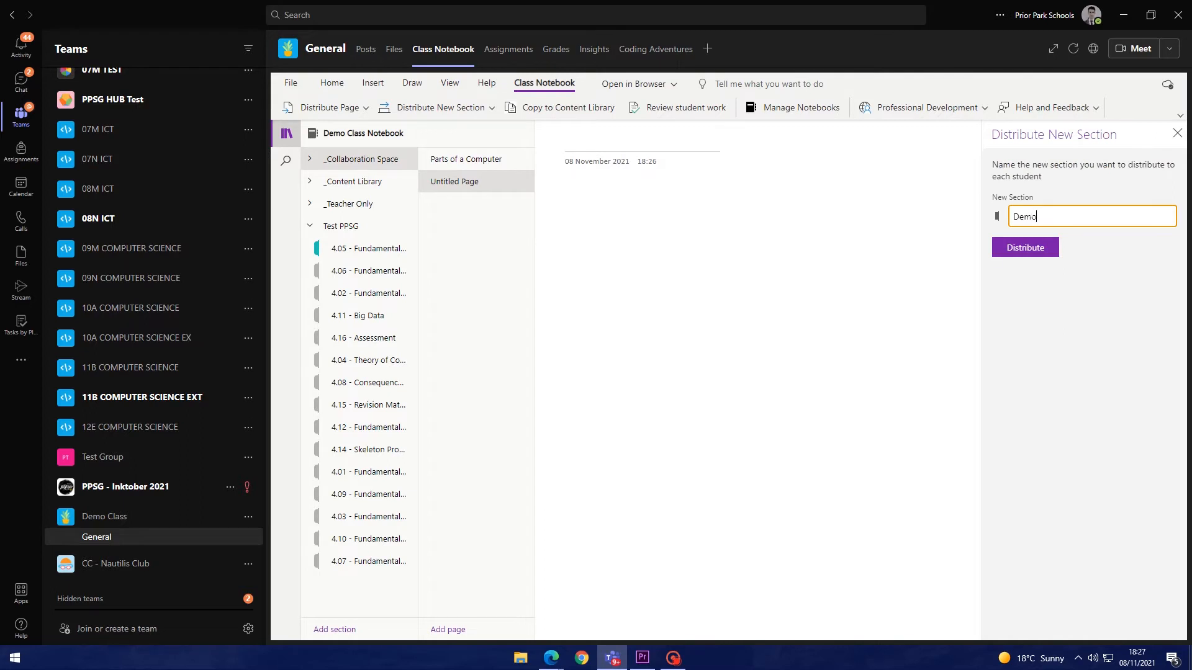
text(e)
click(1034, 253)
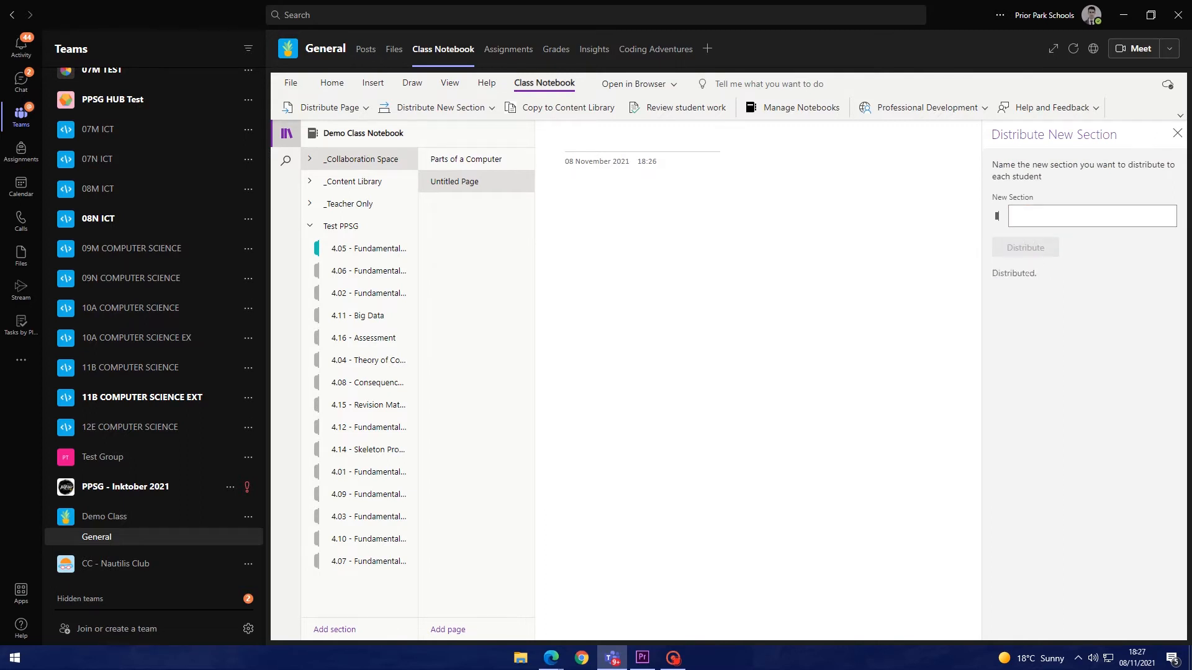
Reload the class notebook and open the distributed Demoe section in the Test PPSG group.
click(565, 197)
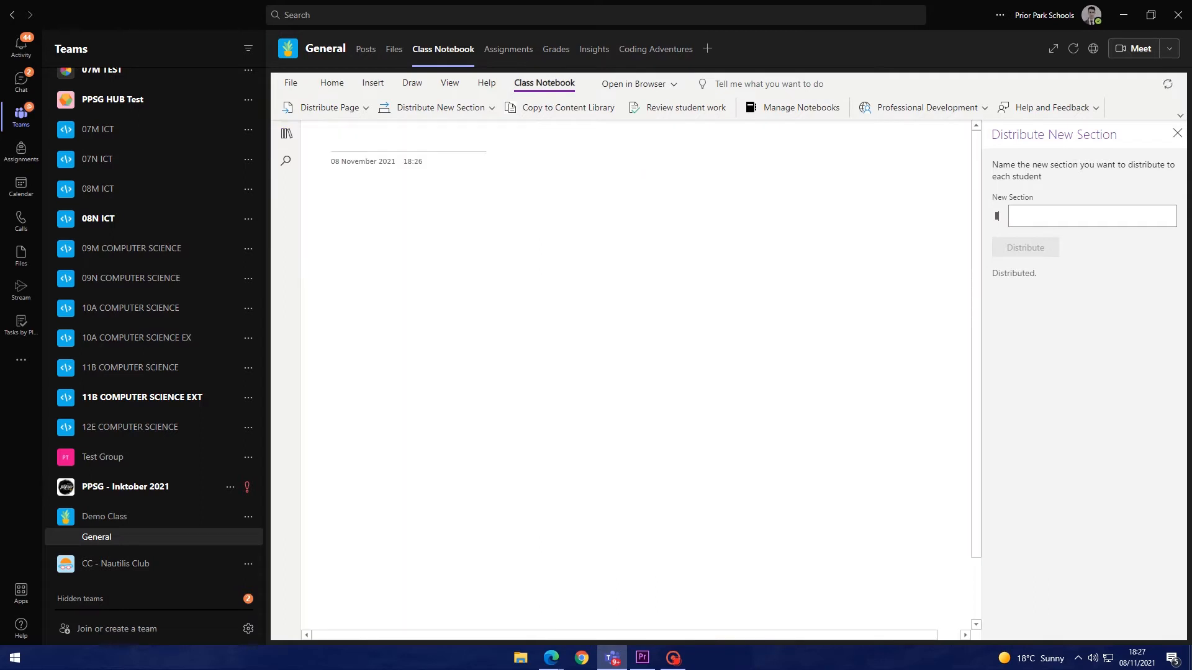
key(alt+Tab)
click(286, 134)
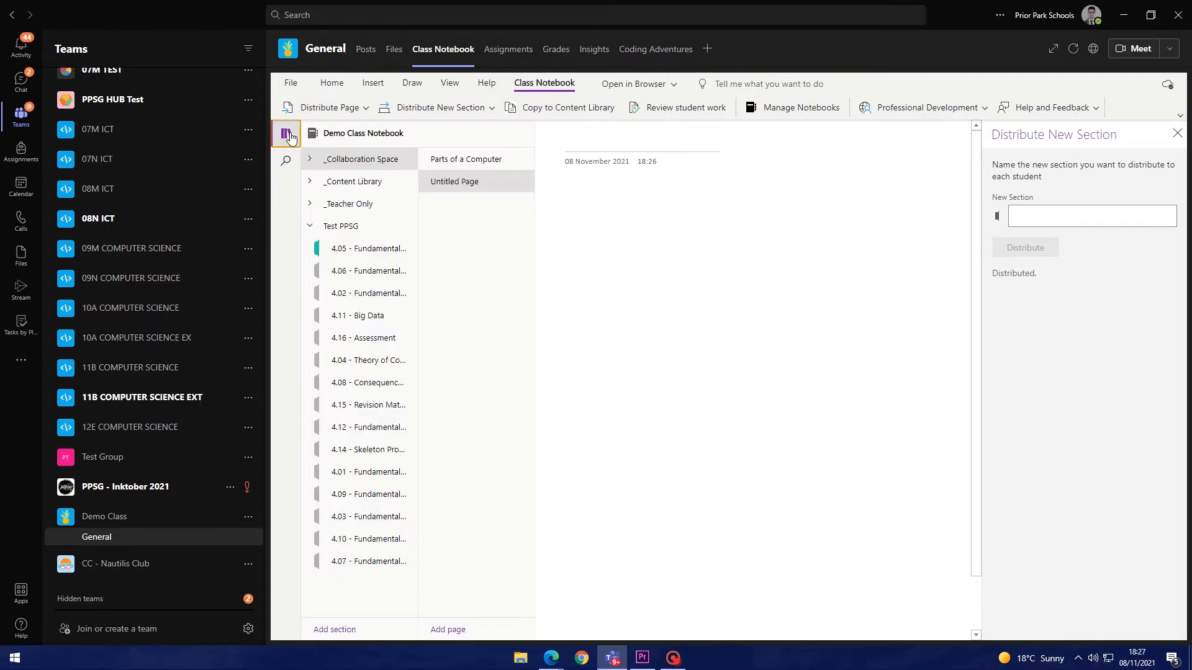
click(1073, 50)
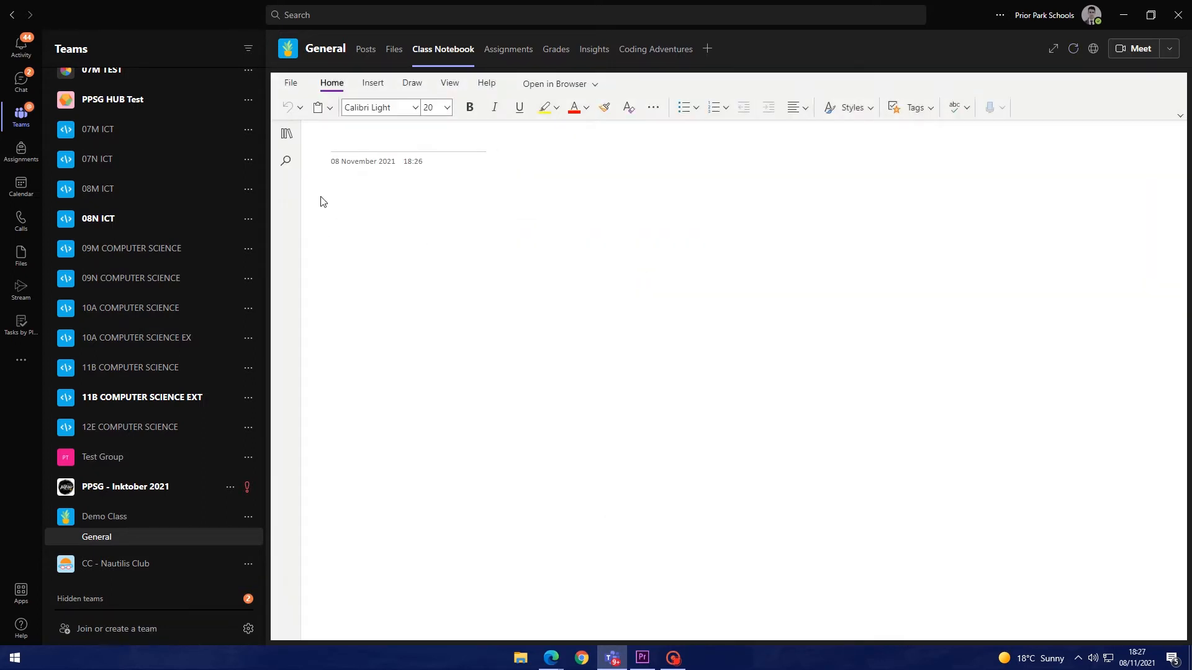
click(286, 134)
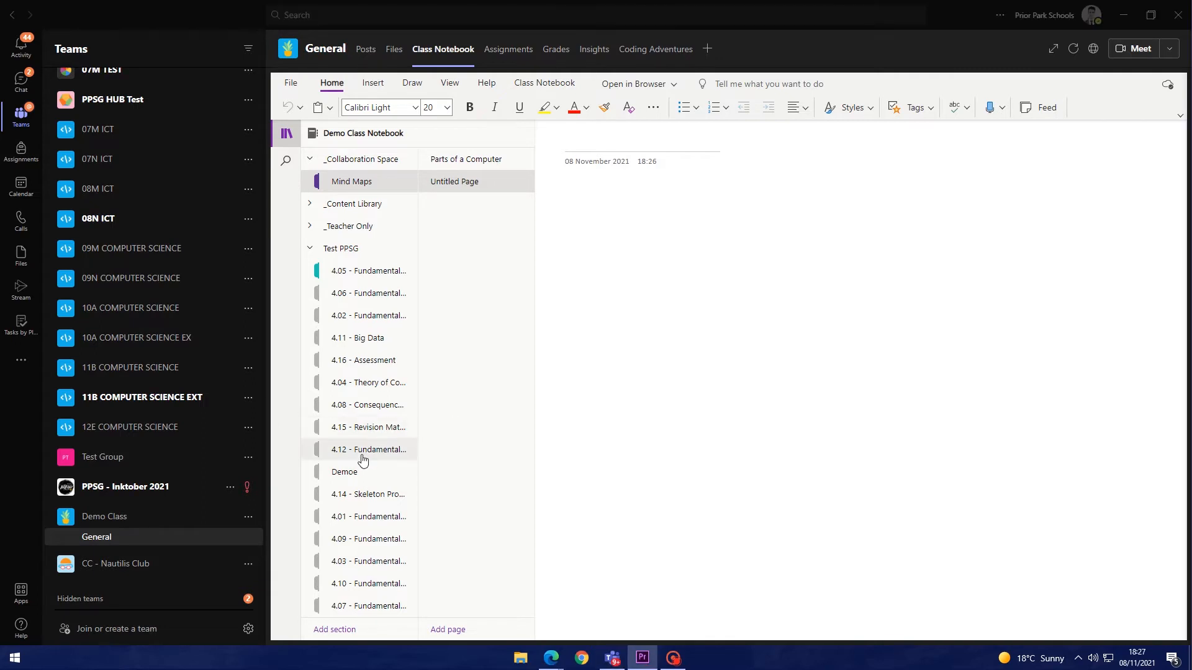
click(341, 477)
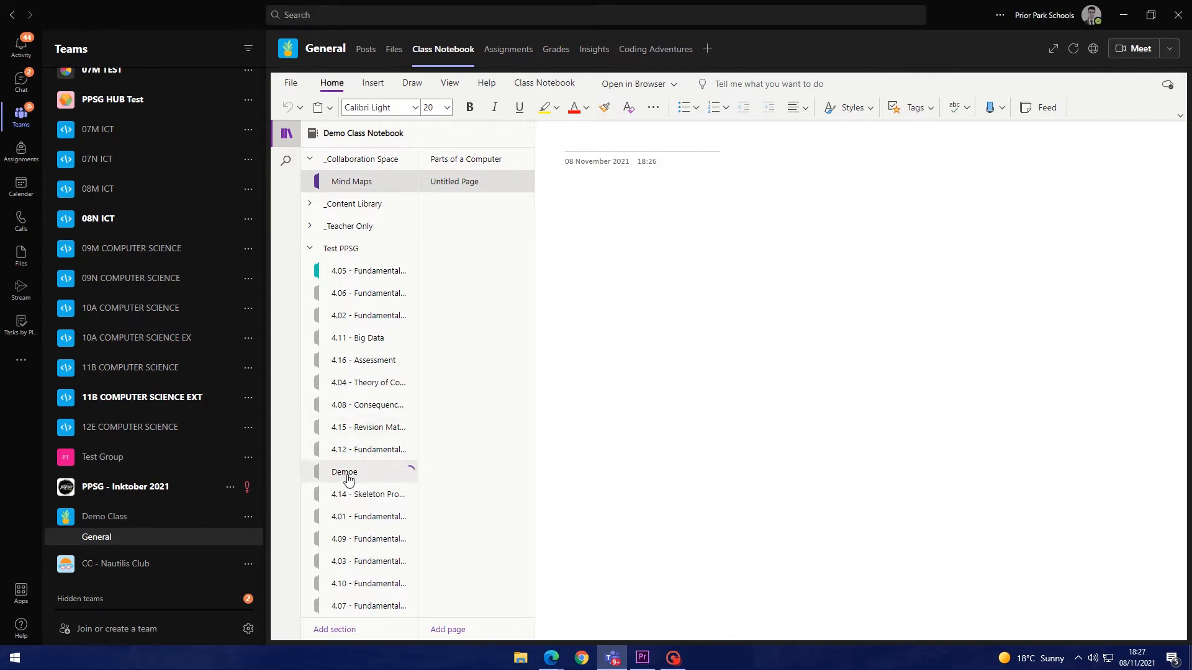
In the class notebook's management settings, rename the student section Demoe to Demo, save it, and lock the Collaboration Space.
click(542, 84)
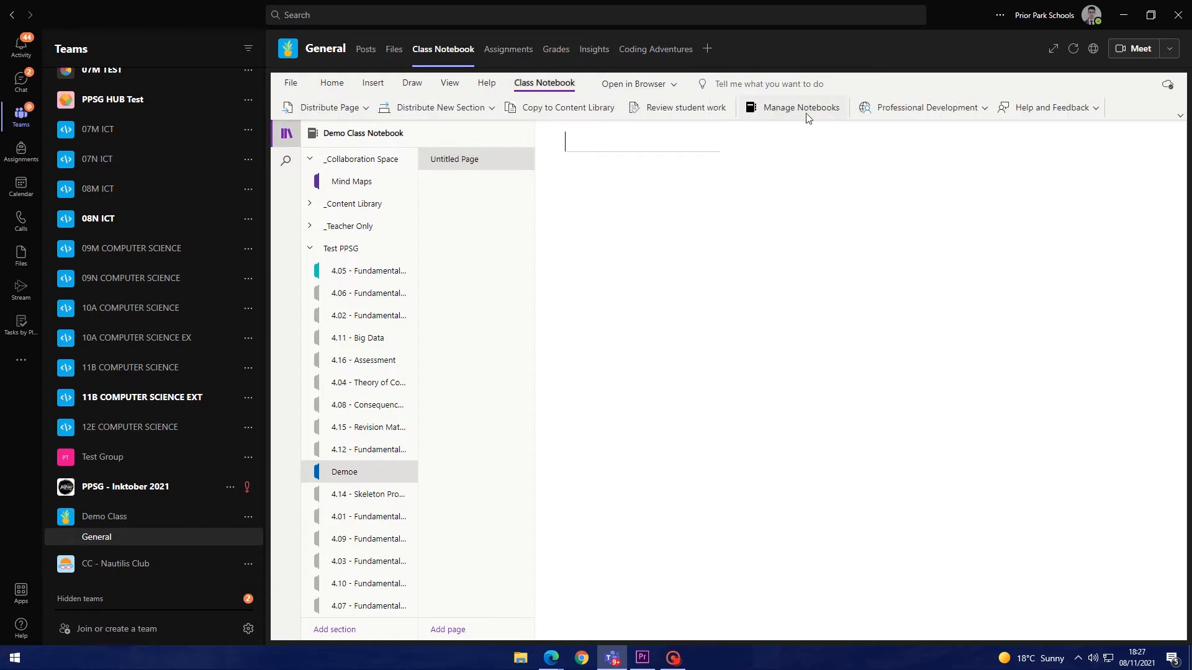
click(795, 107)
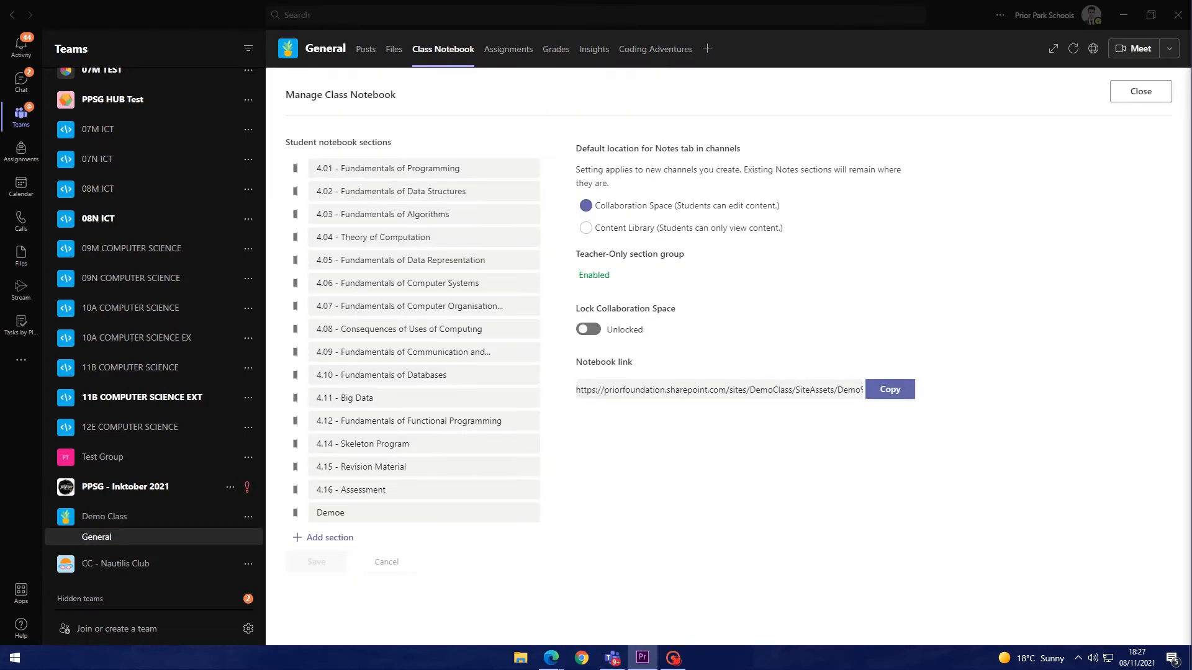
click(346, 512)
key(BackSpace)
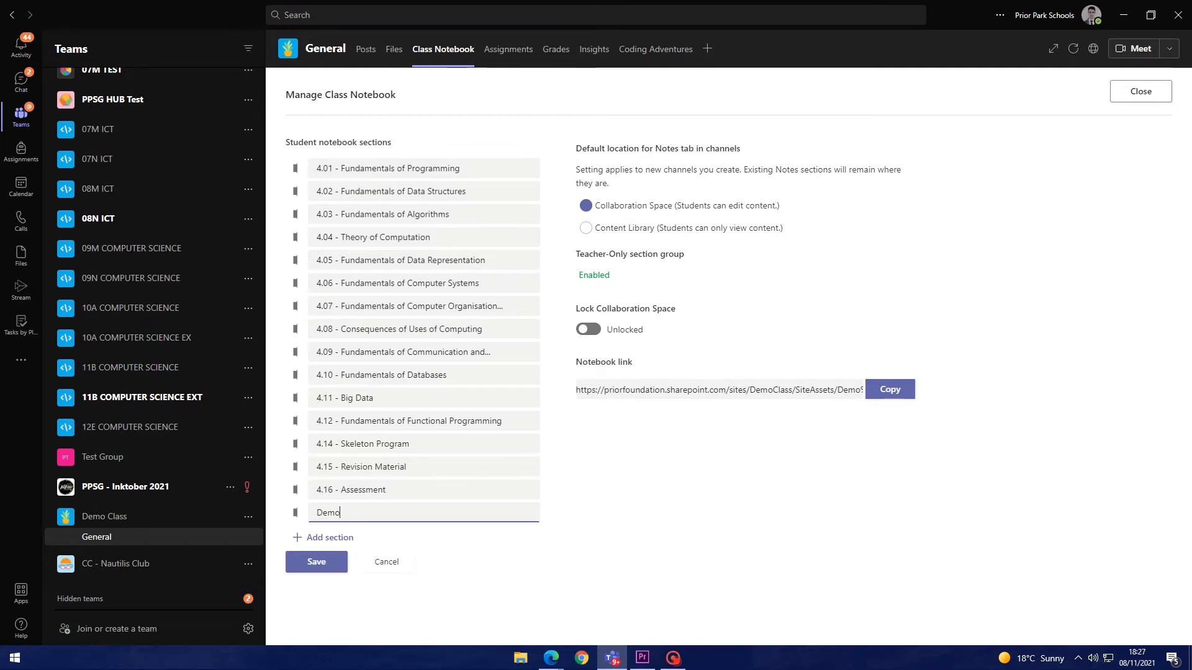
click(320, 562)
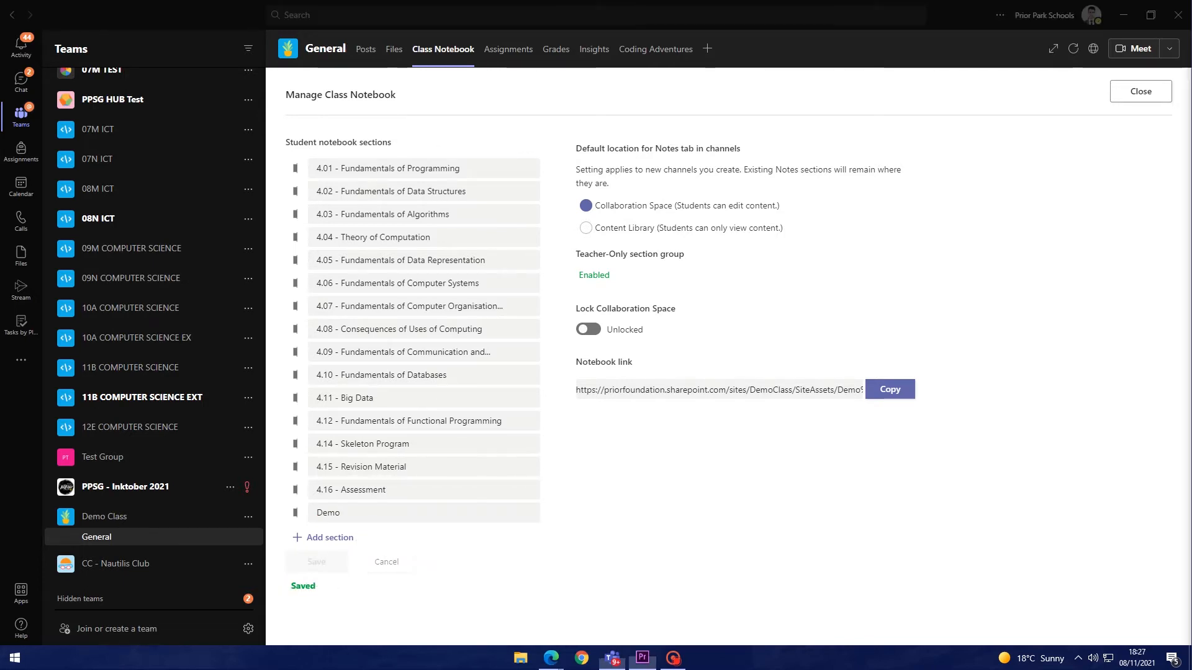
click(592, 333)
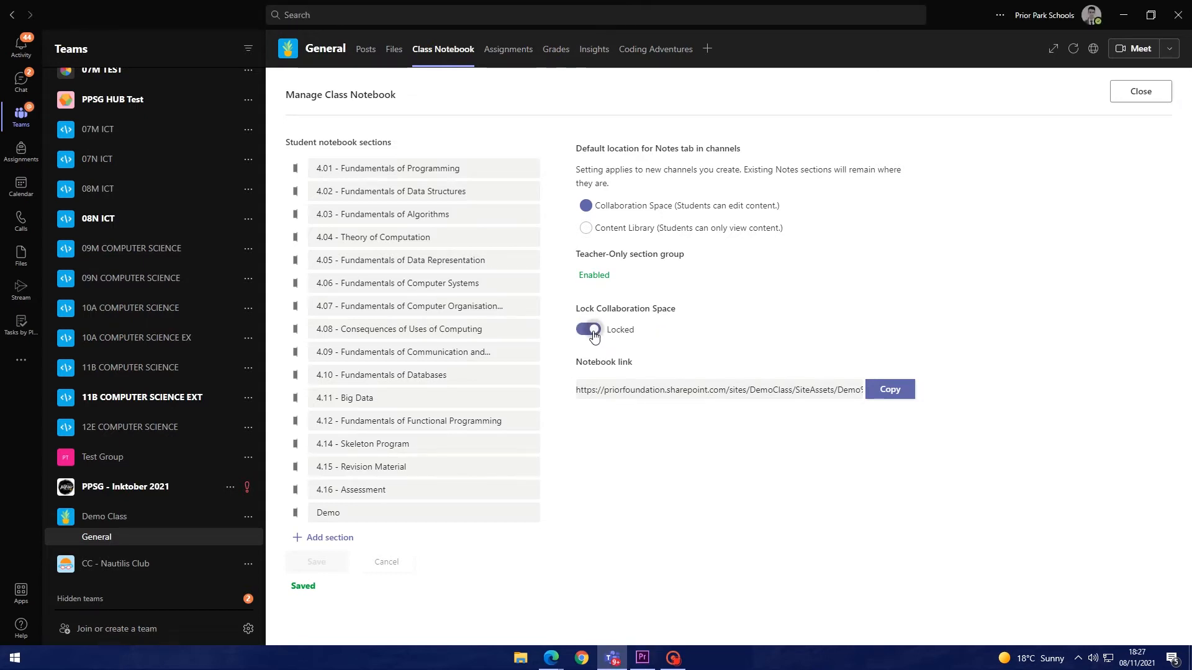
click(1141, 92)
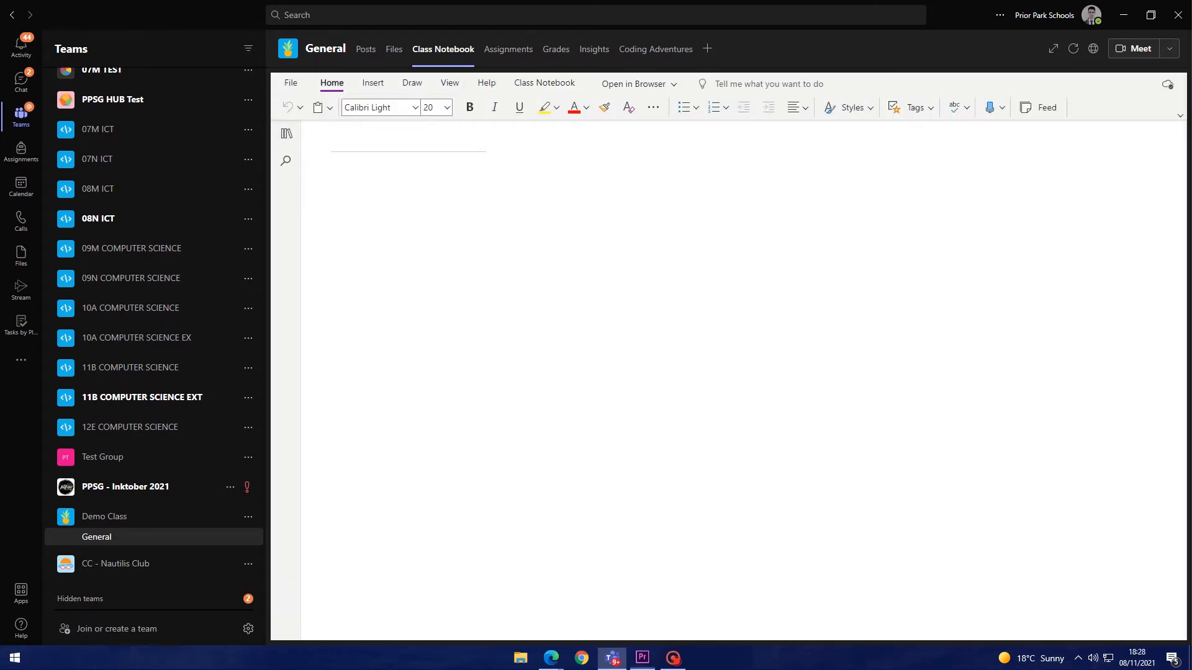
View the pages of the 03 - Assessments section in the Teacher Only group, ending on its Untitled Page.
click(293, 141)
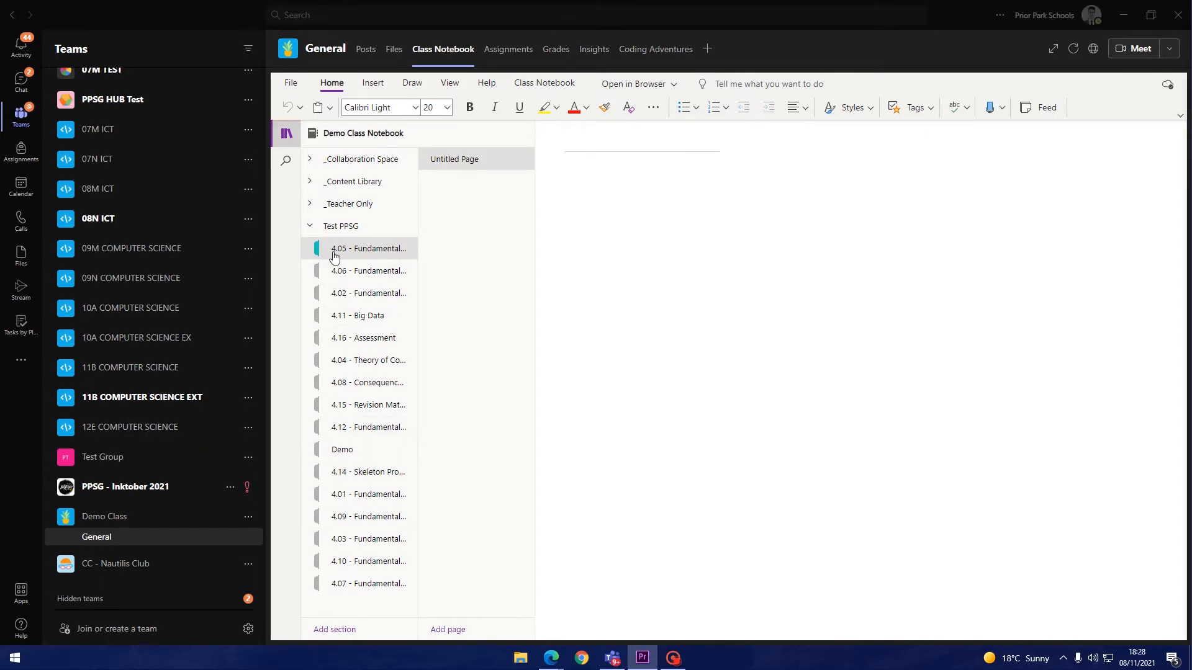
click(310, 227)
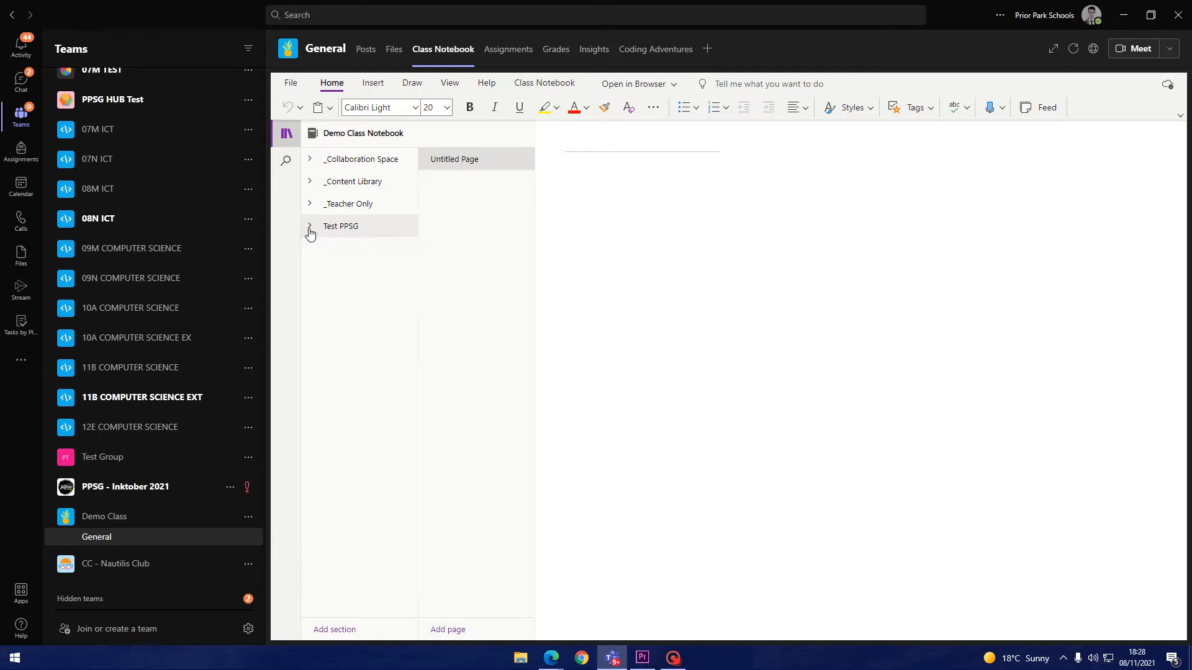
click(310, 203)
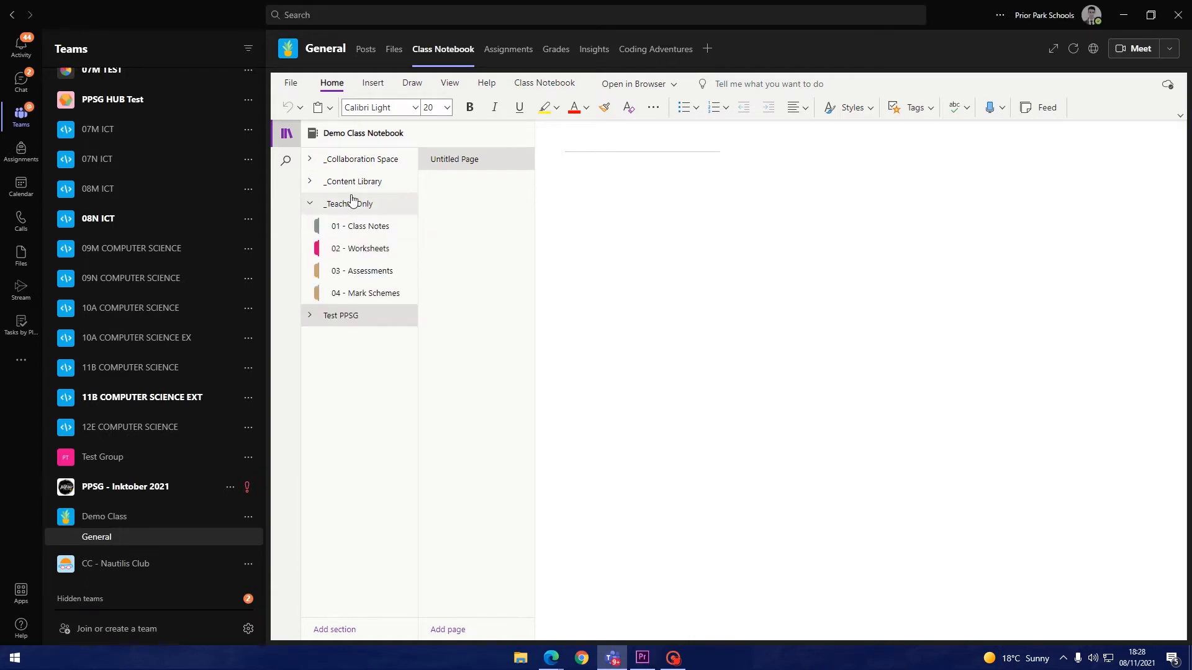
click(365, 270)
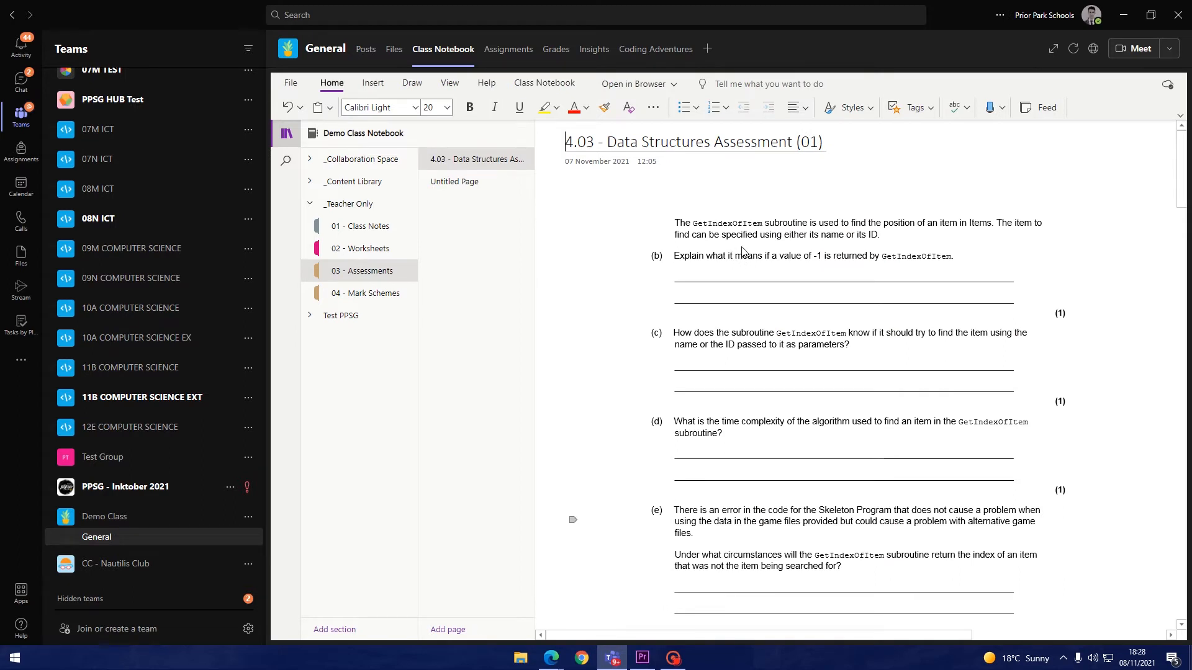
click(440, 181)
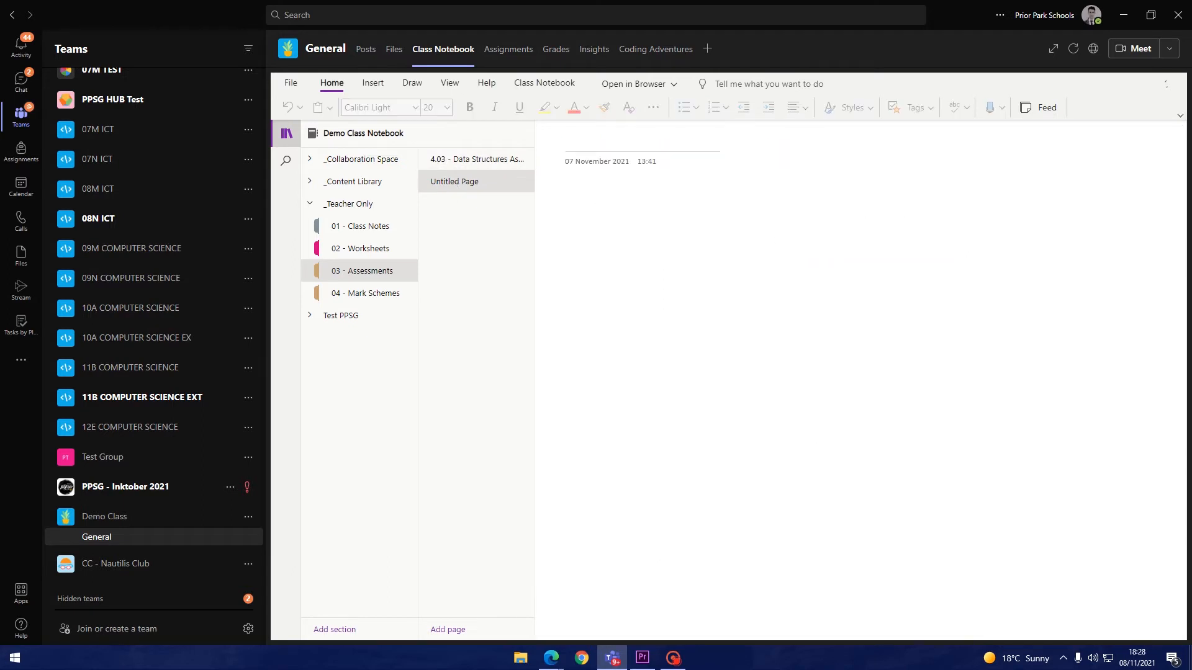
Insert a file printout of Example Work.pdf into the body of the untitled page.
click(565, 197)
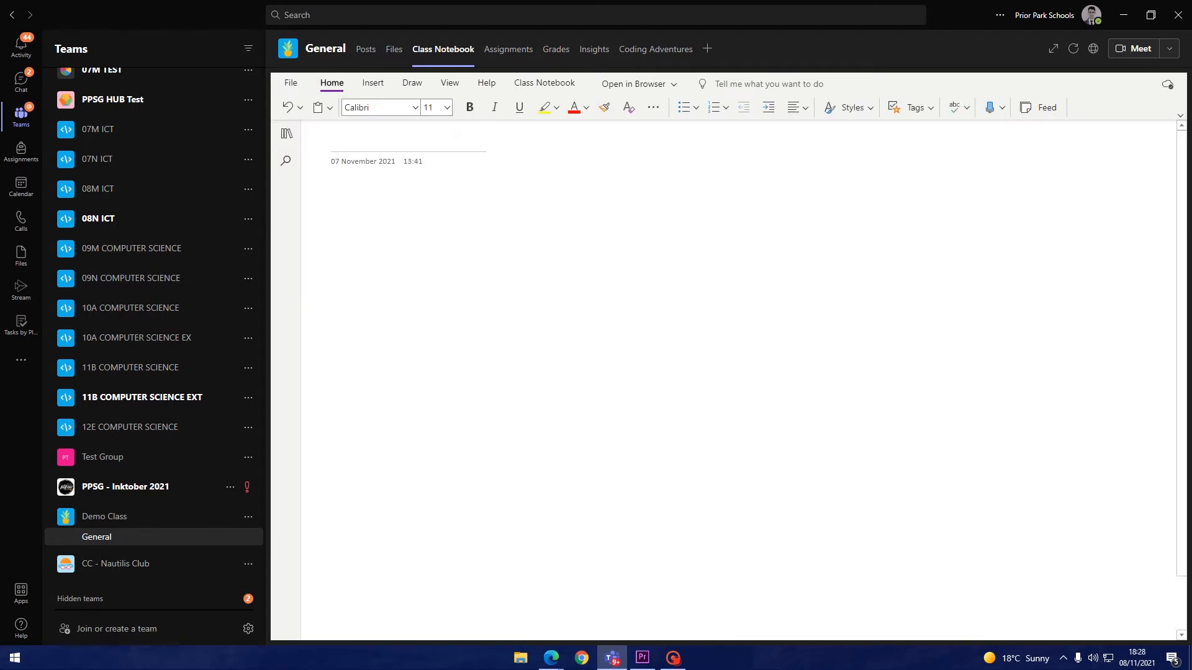
click(376, 86)
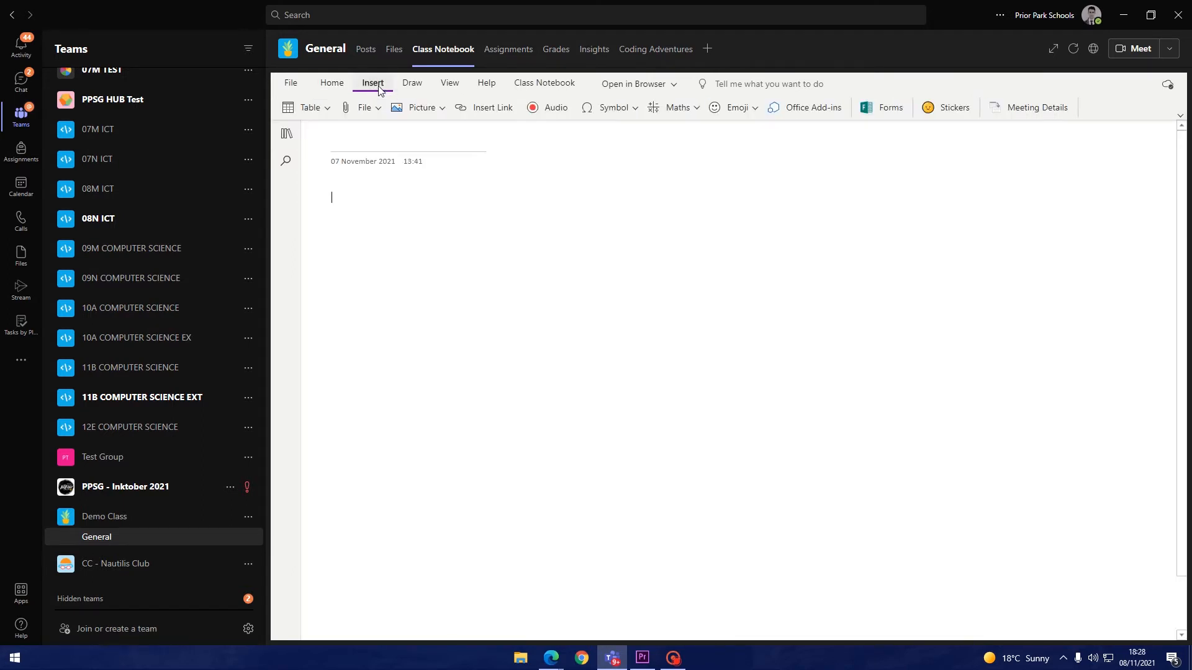
click(365, 109)
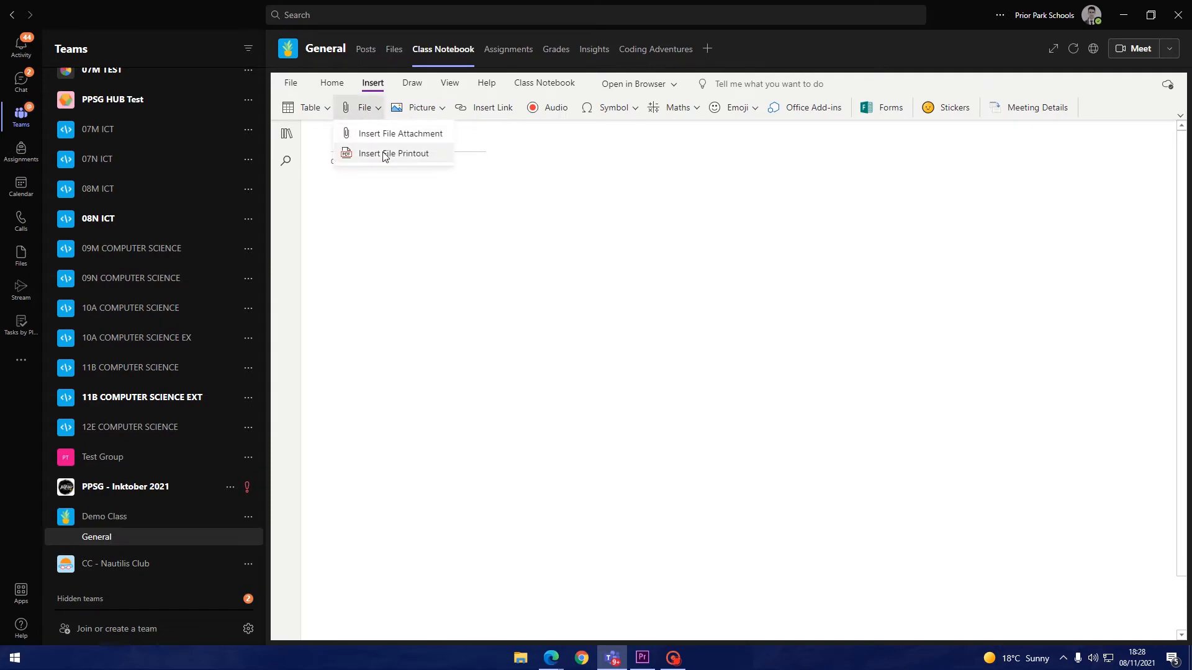
click(384, 154)
click(672, 369)
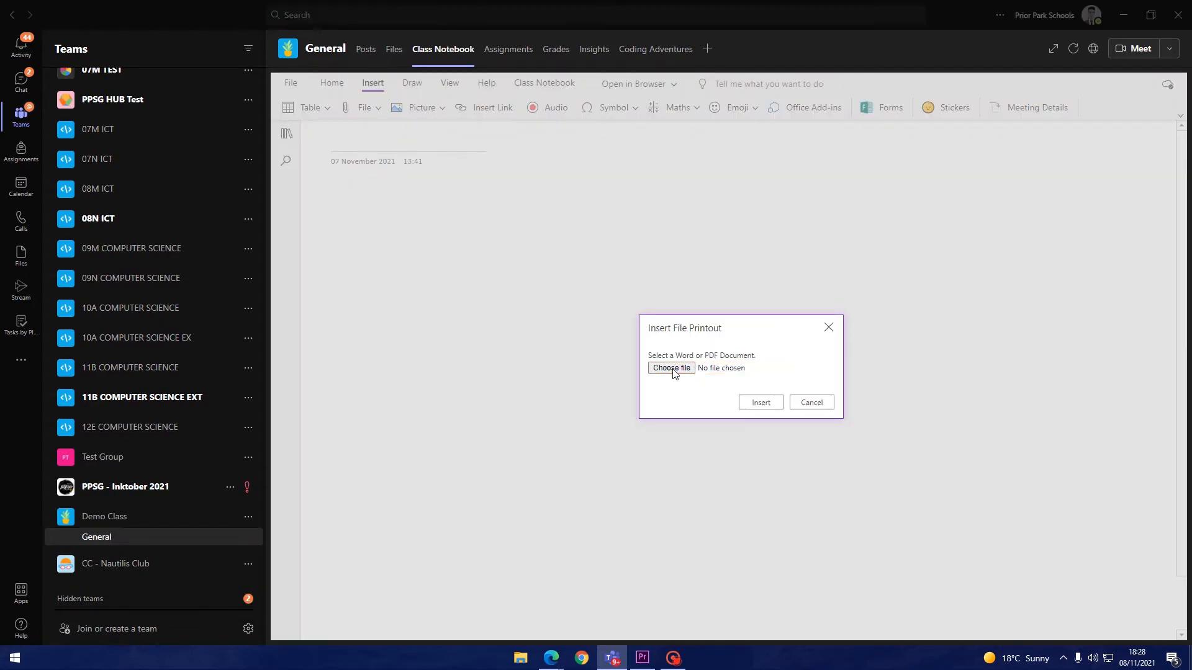
double_click(164, 184)
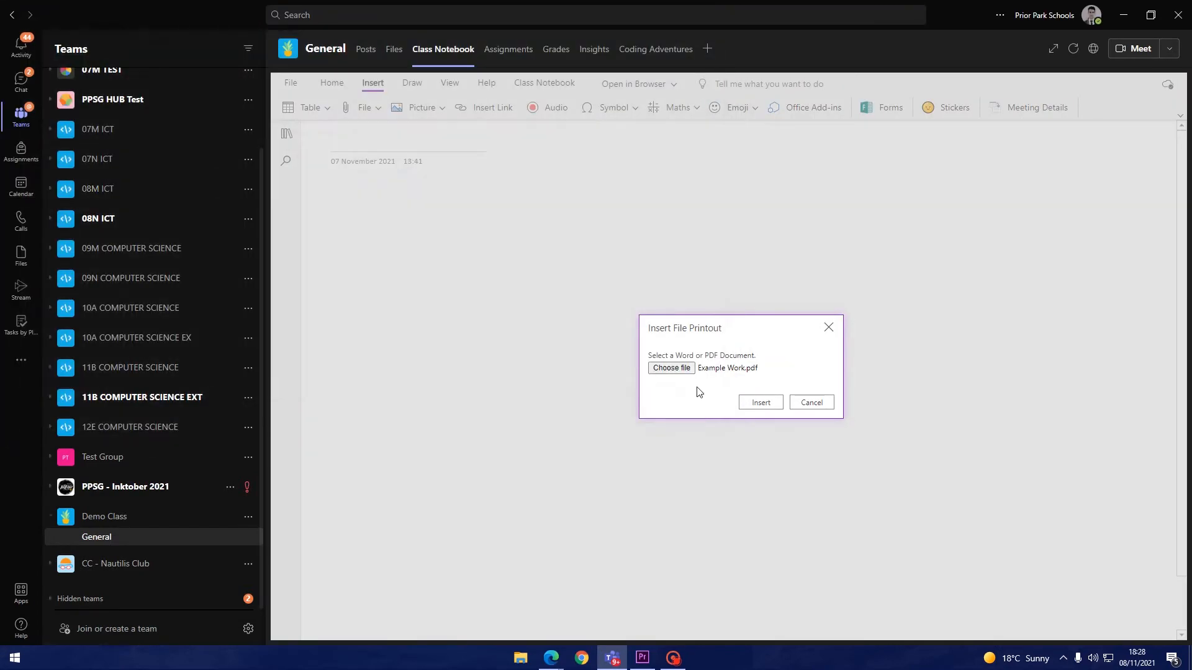
click(758, 402)
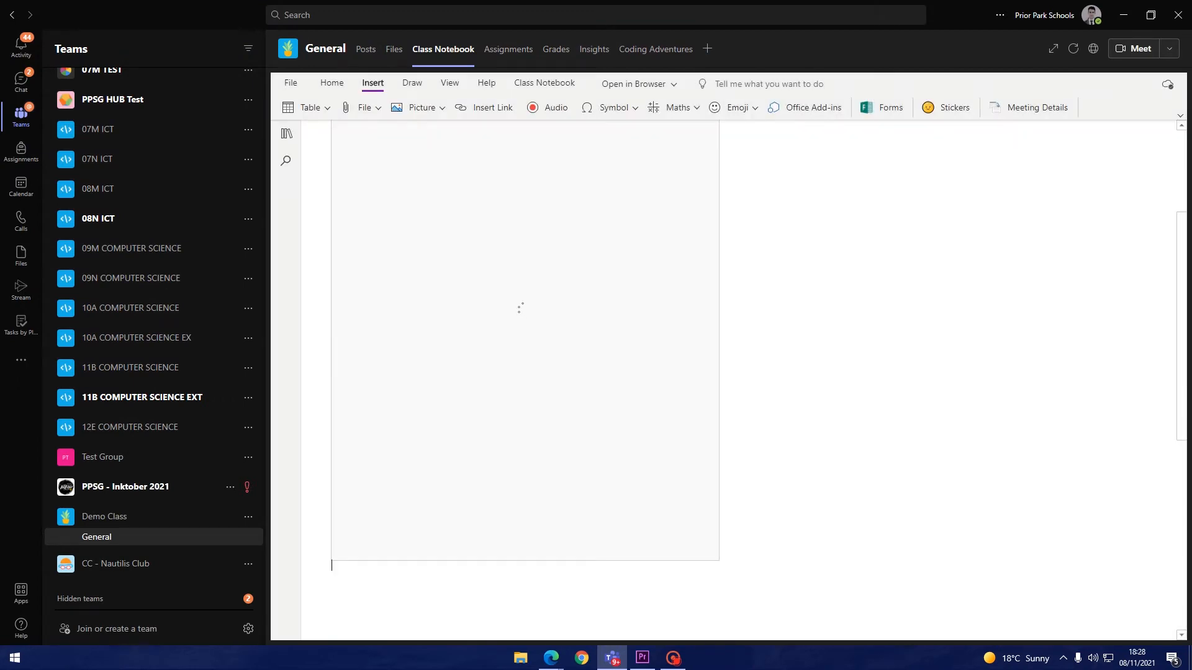
Delete the Example Work PDF attachment icon above the printout, leaving only the printed pages.
key(alt+Tab)
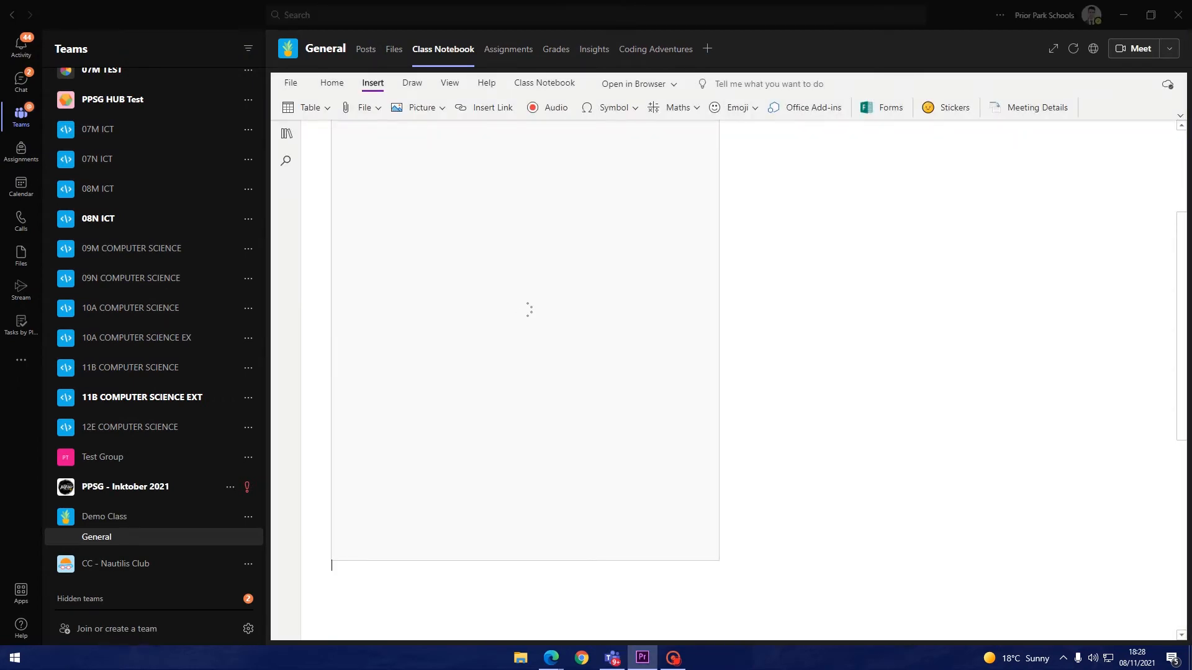
click(753, 326)
click(354, 214)
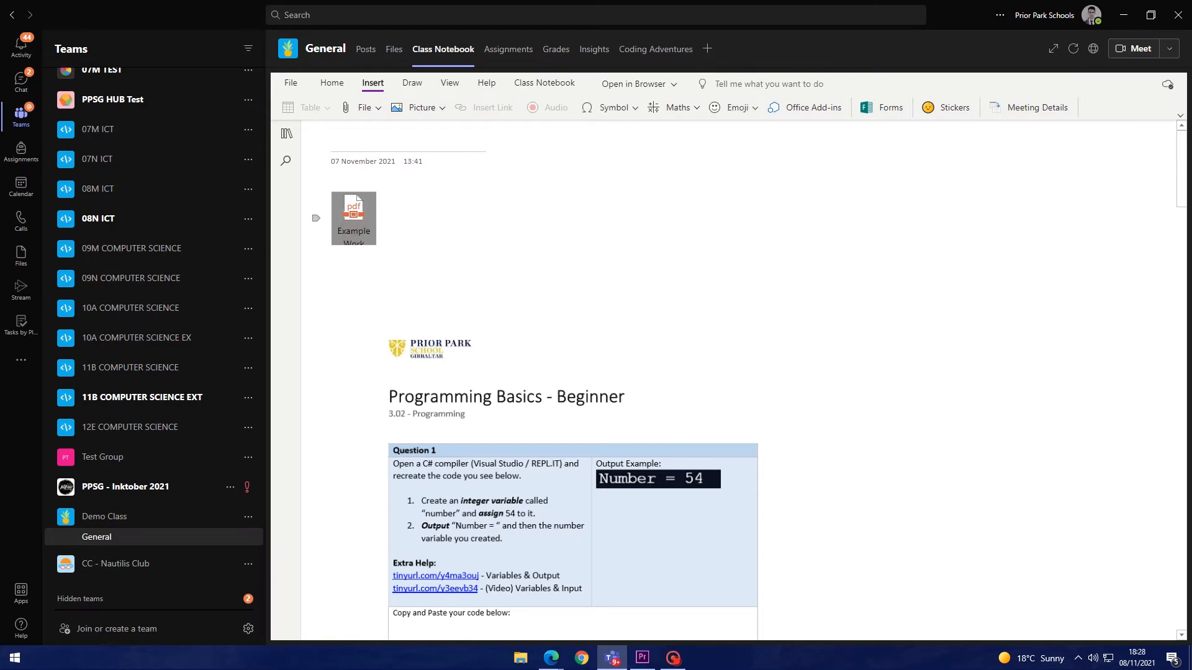
key(Delete)
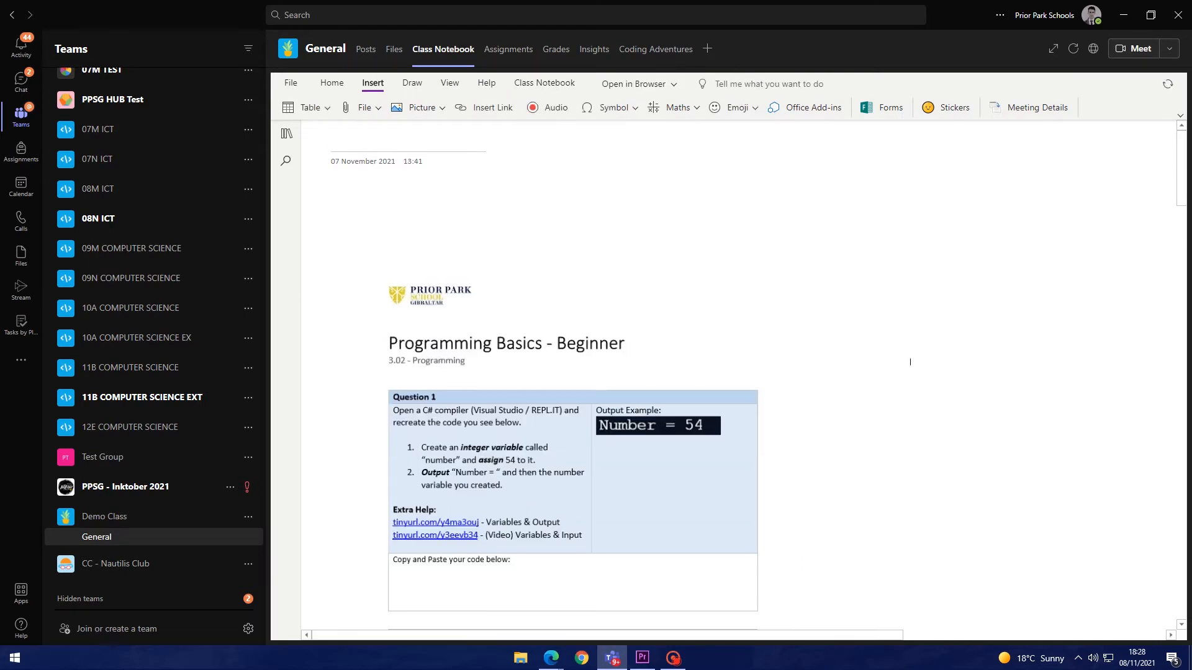
Title the page with the inserted printout "Example Work".
key(alt+Tab)
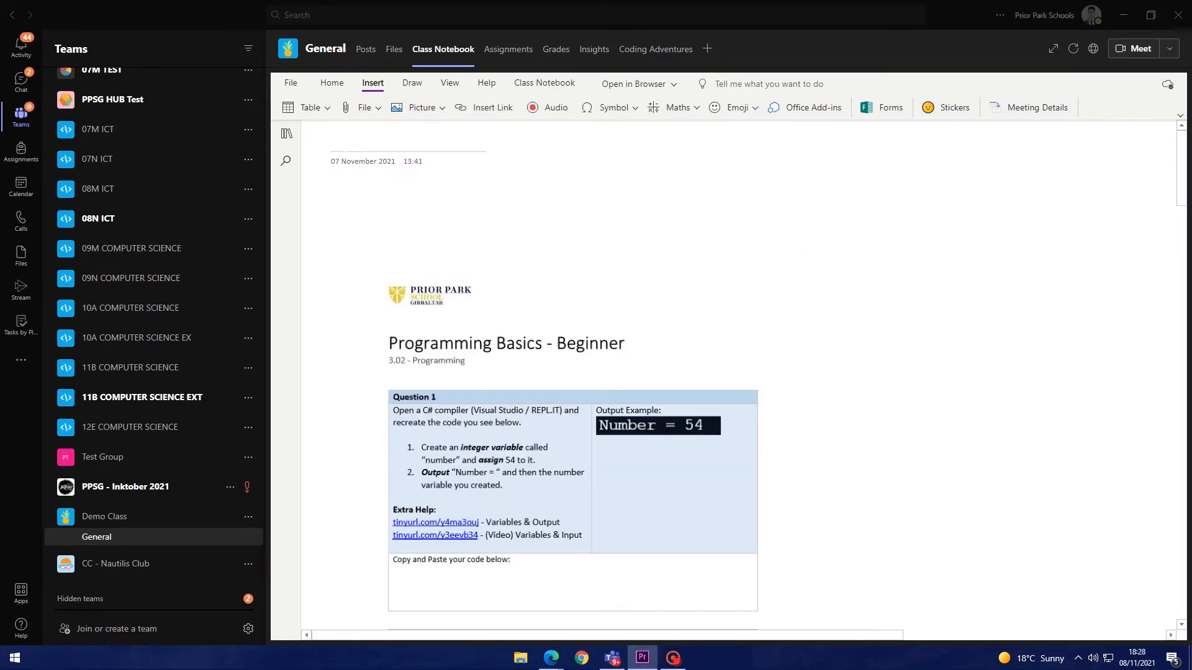
key(alt+Tab)
text(Example W)
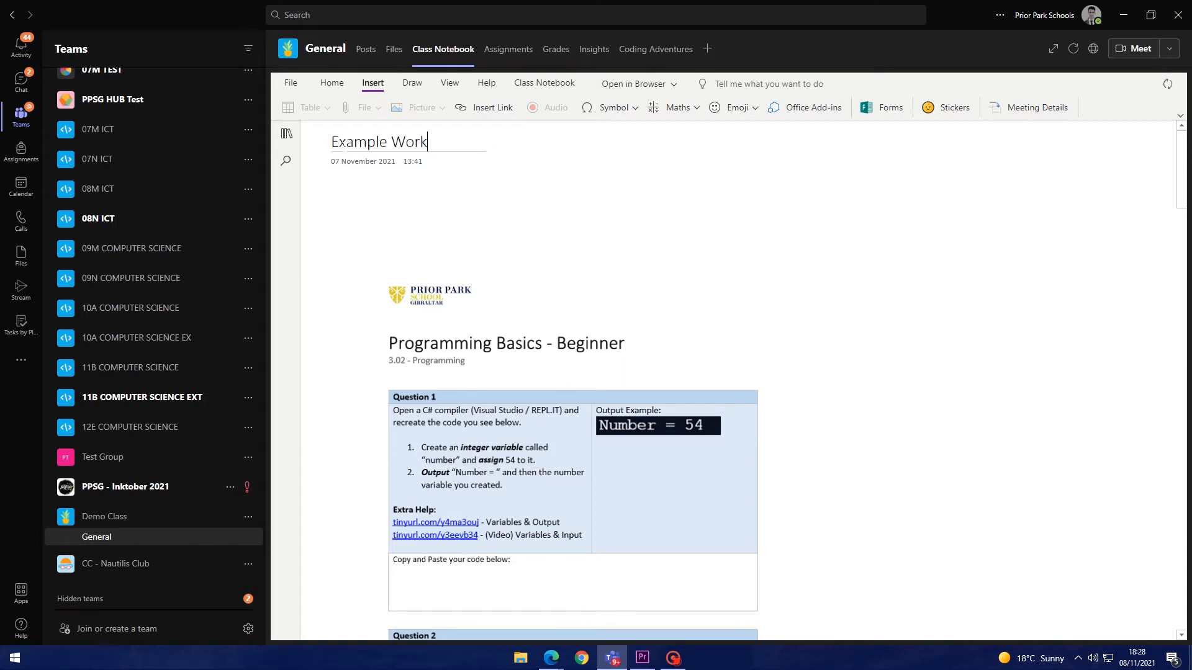
click(866, 324)
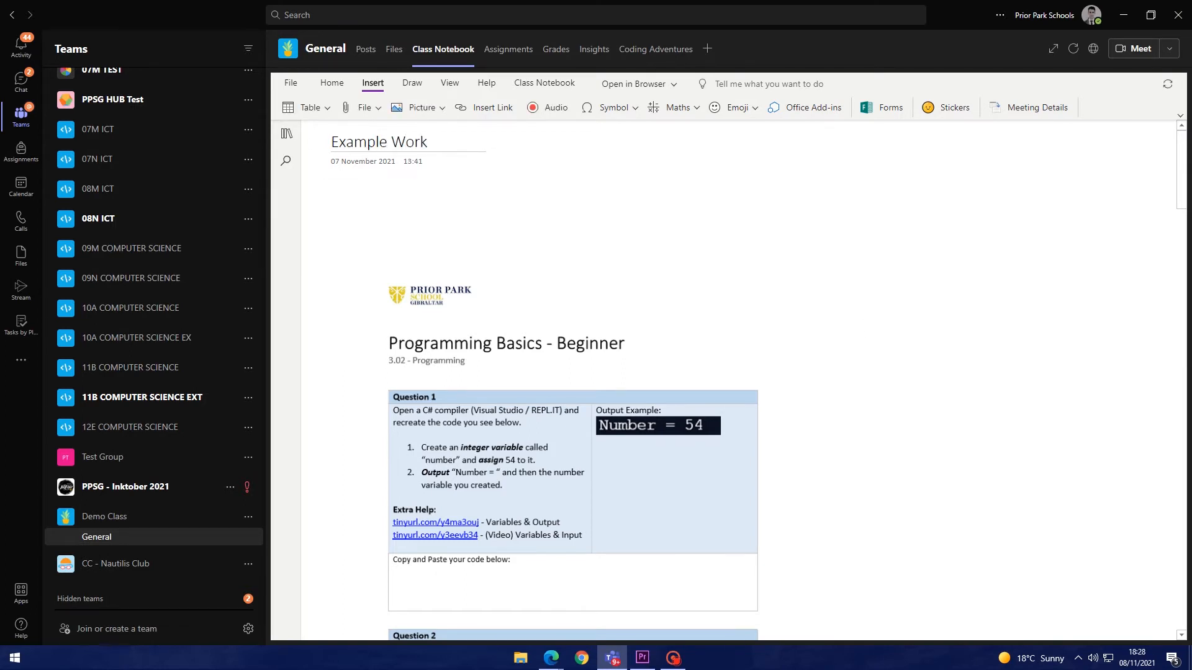
Distribute the page 4.03 - Data Structures Assessment (01) to the students' 4.16 - Assessment section.
click(286, 133)
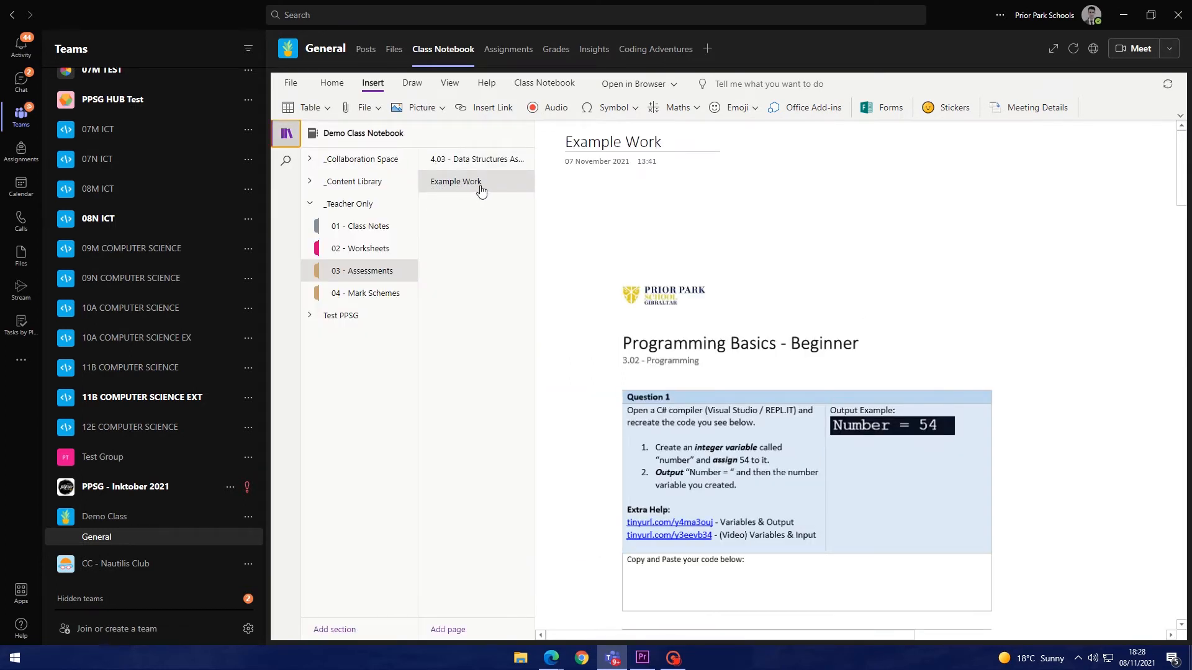
click(479, 163)
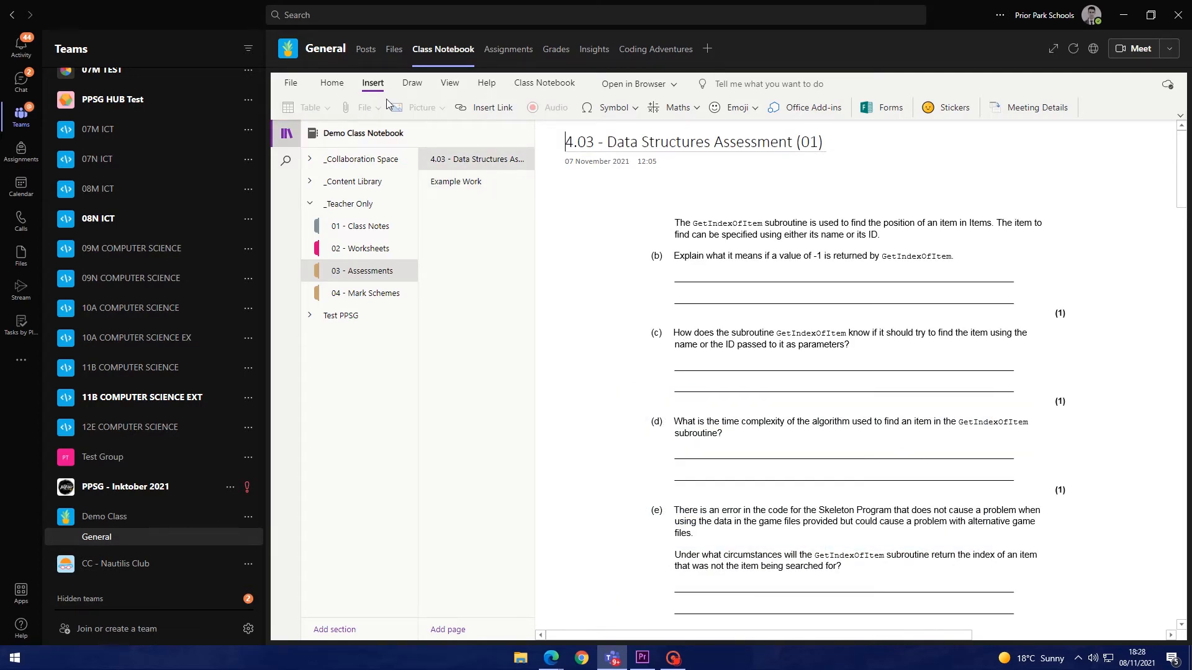
click(537, 84)
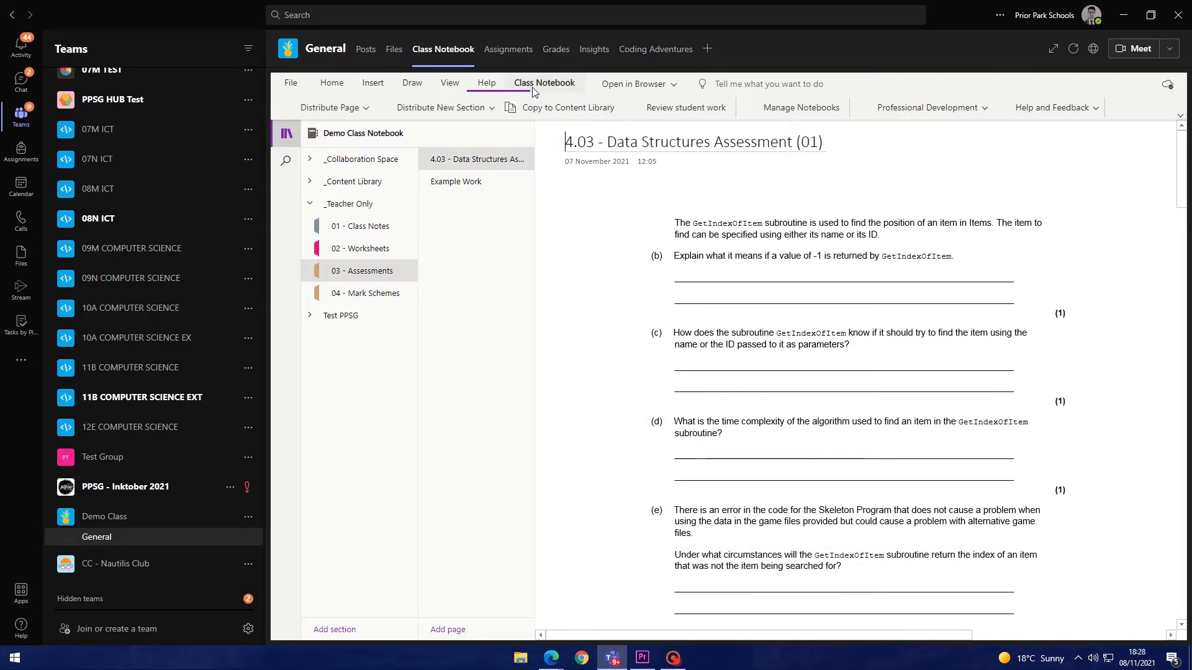
click(329, 111)
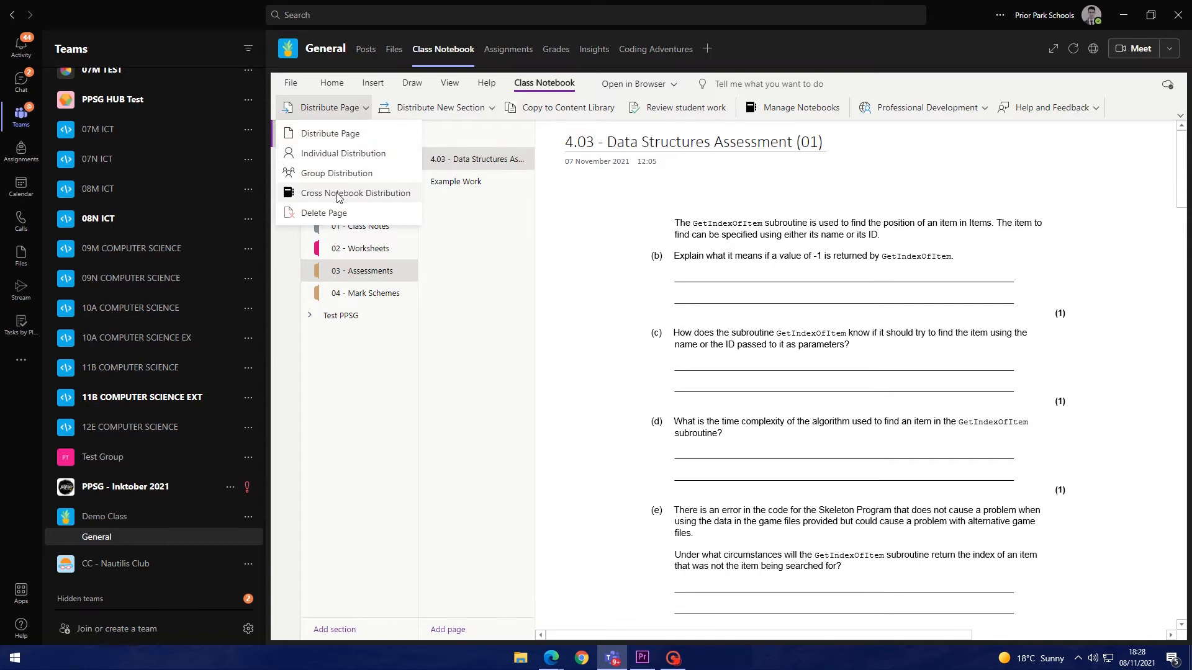
click(337, 134)
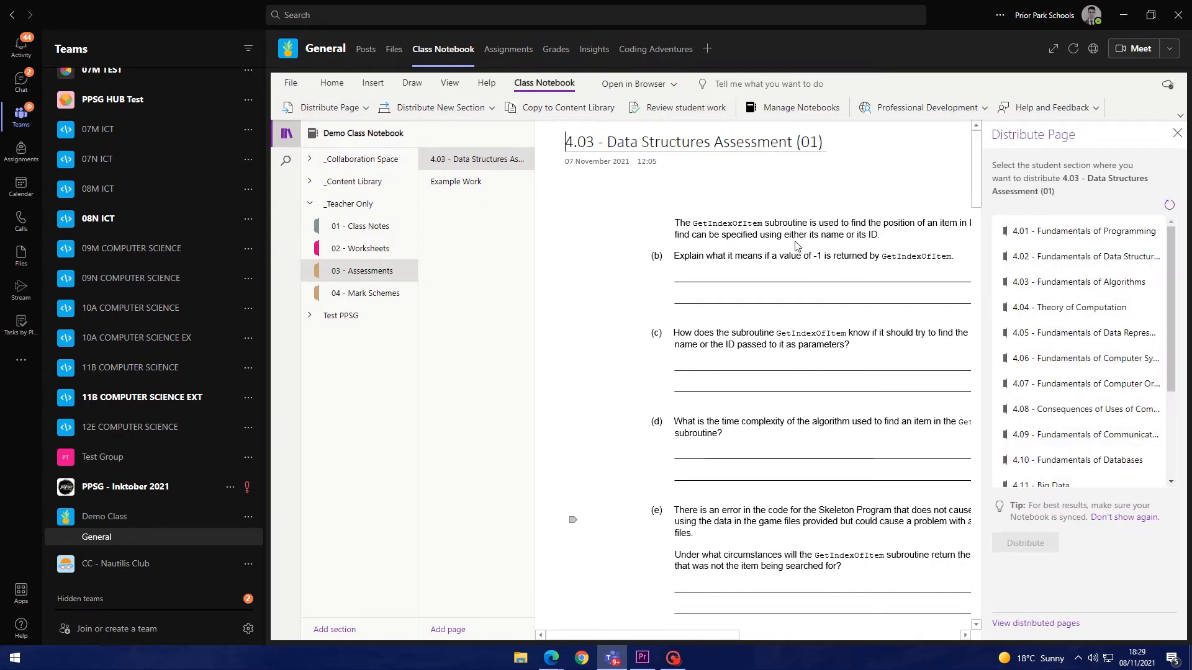
scroll(1099, 462, down, 3)
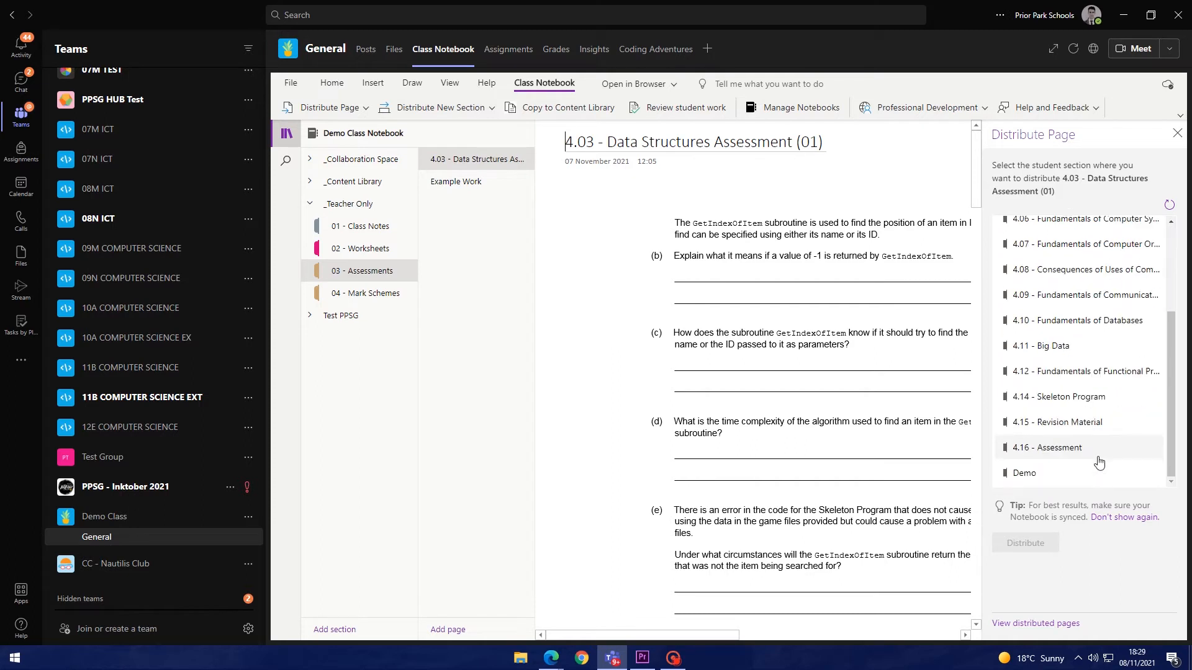
click(1078, 474)
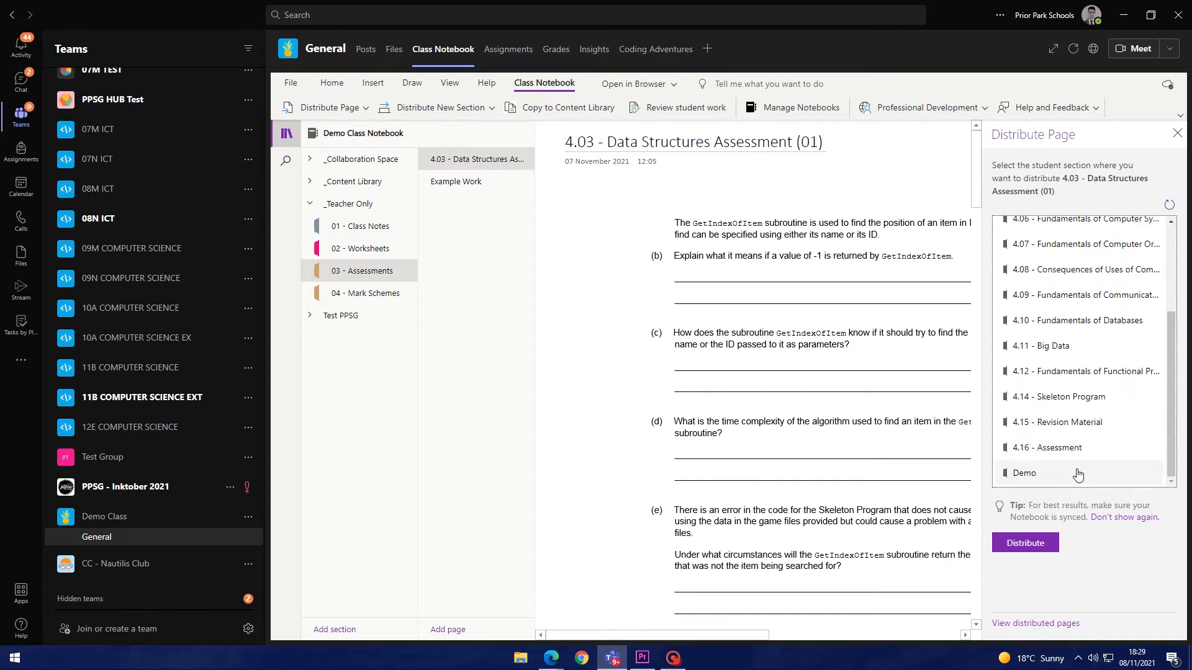
click(1056, 459)
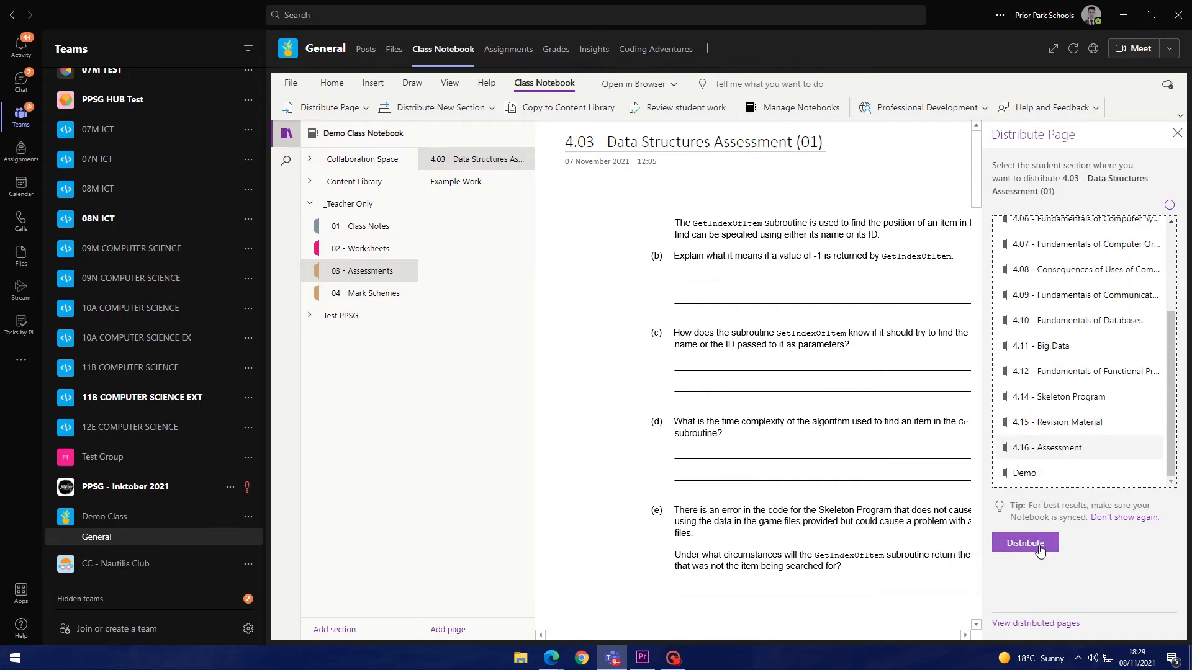
click(1038, 548)
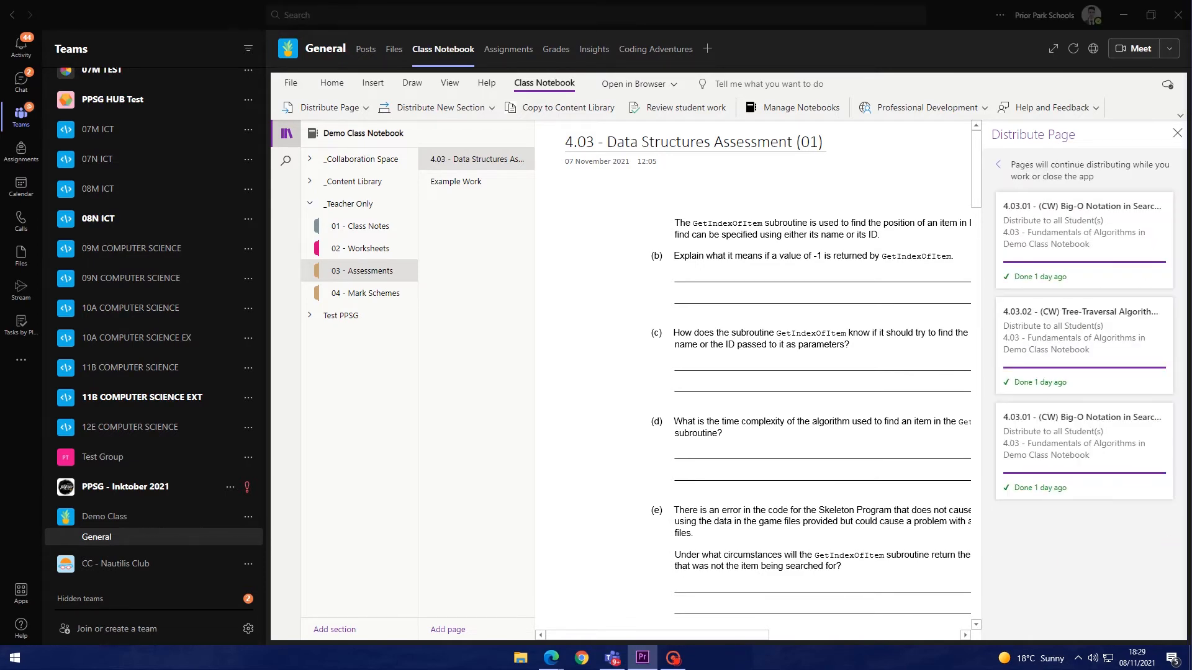
Close the distribution pane and open the distributed assessment page in Test PPSG's 4.16 - Assessments section.
click(1177, 133)
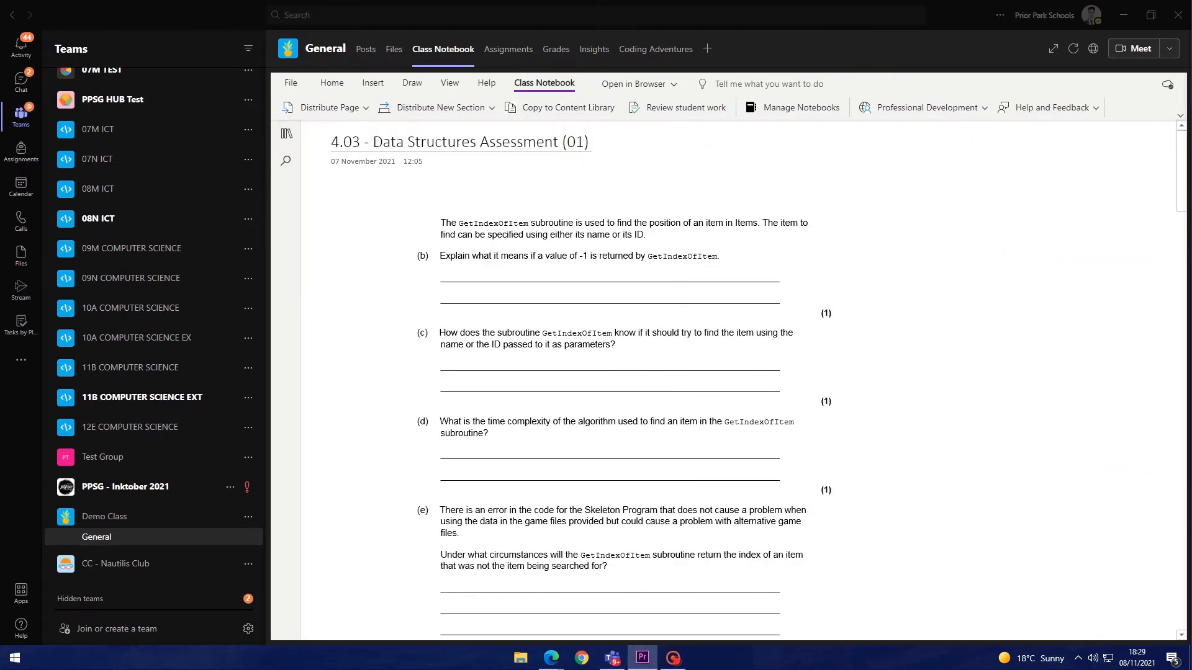
click(287, 134)
click(310, 317)
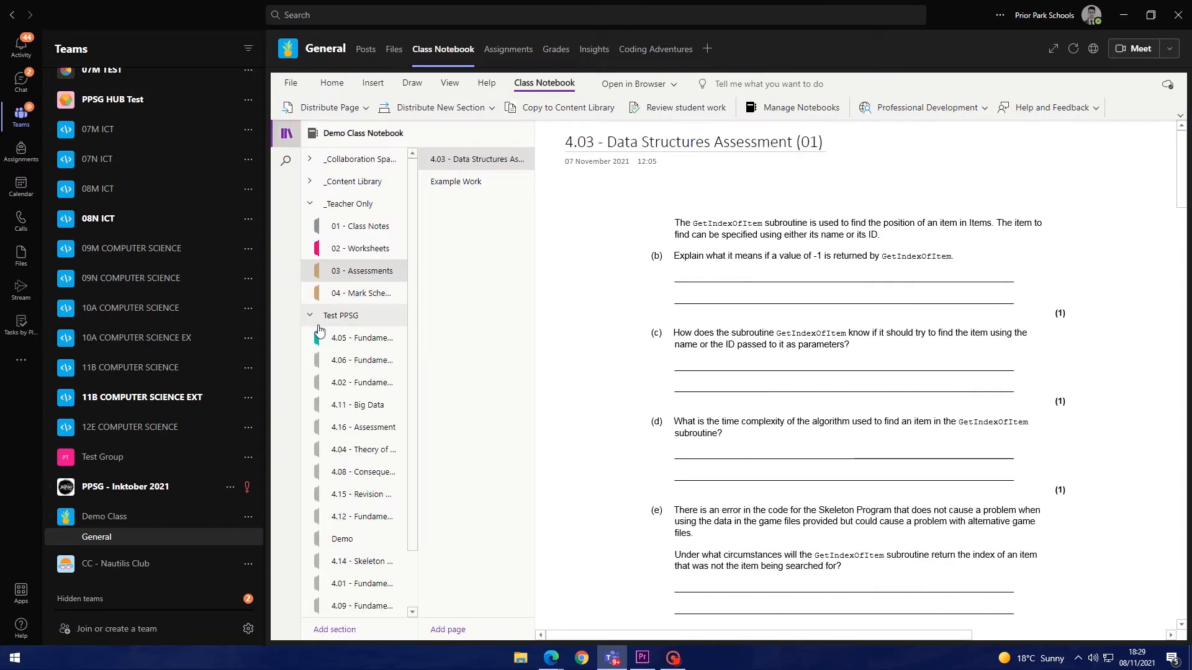
scroll(348, 403, down, 1)
click(380, 362)
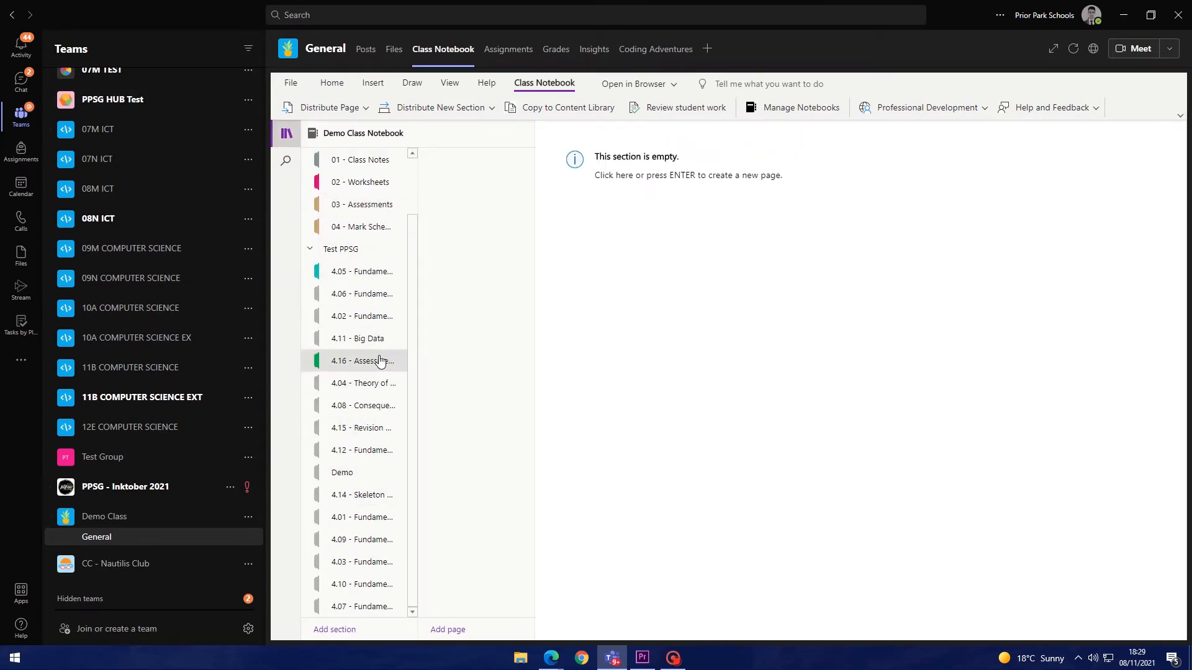
click(485, 169)
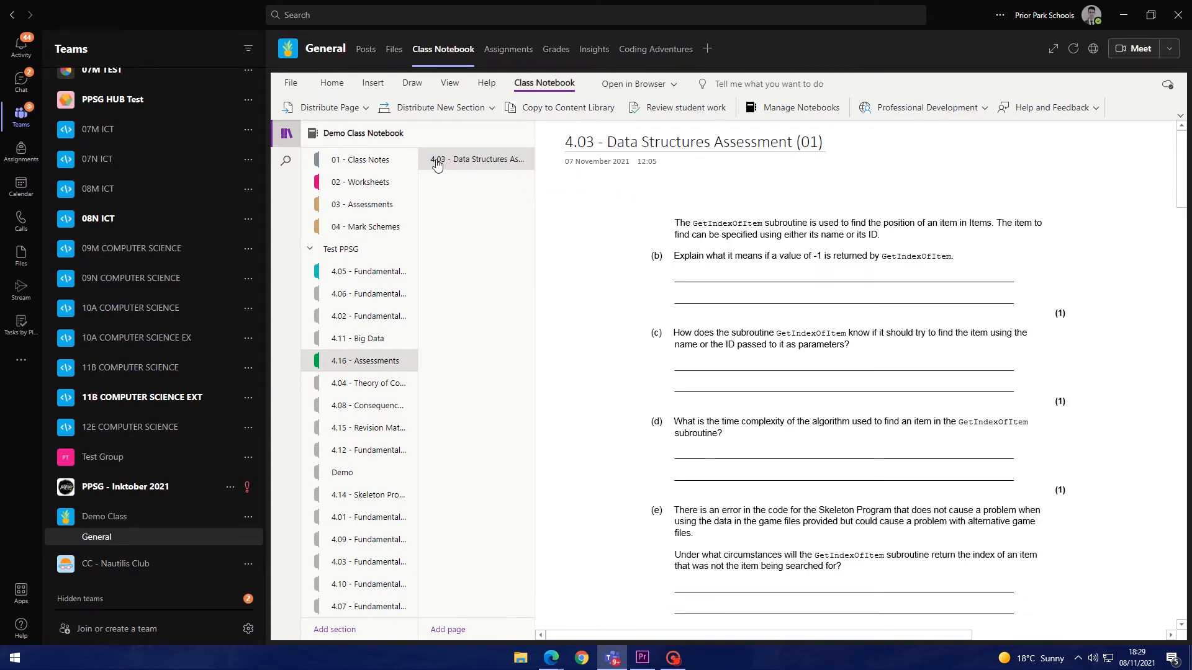
Open the Example Notes page in the Teacher Only group's 01 - Class Notes section and look through its content.
scroll(354, 244, up, 2)
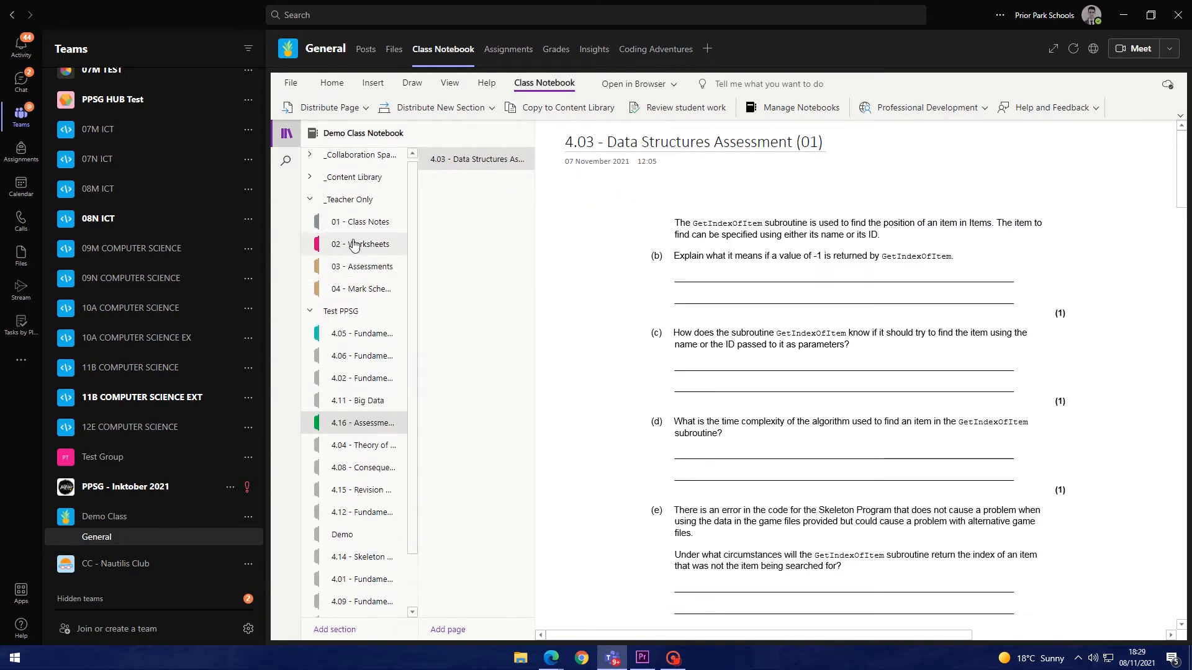
click(397, 222)
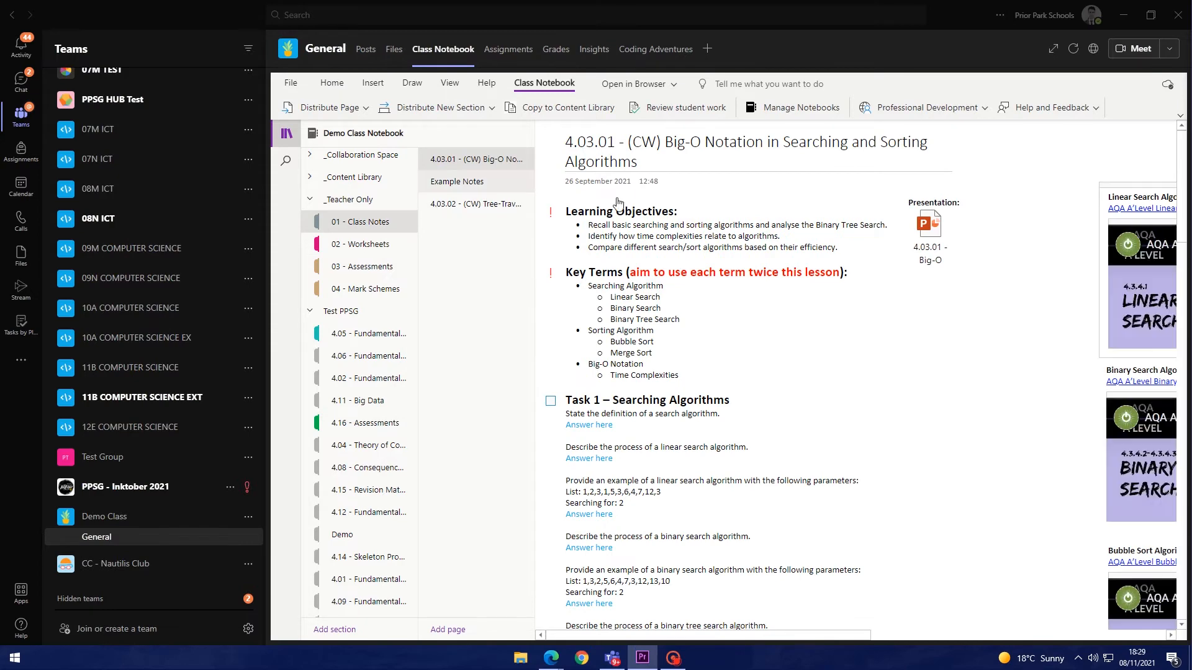
click(487, 185)
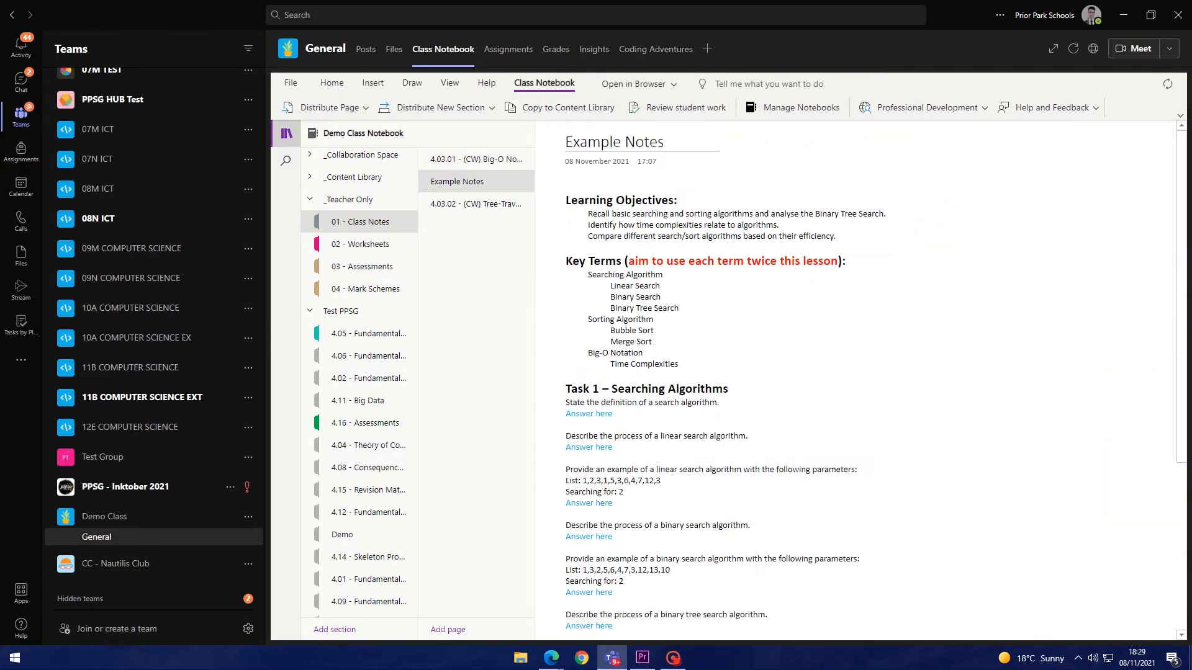
click(286, 134)
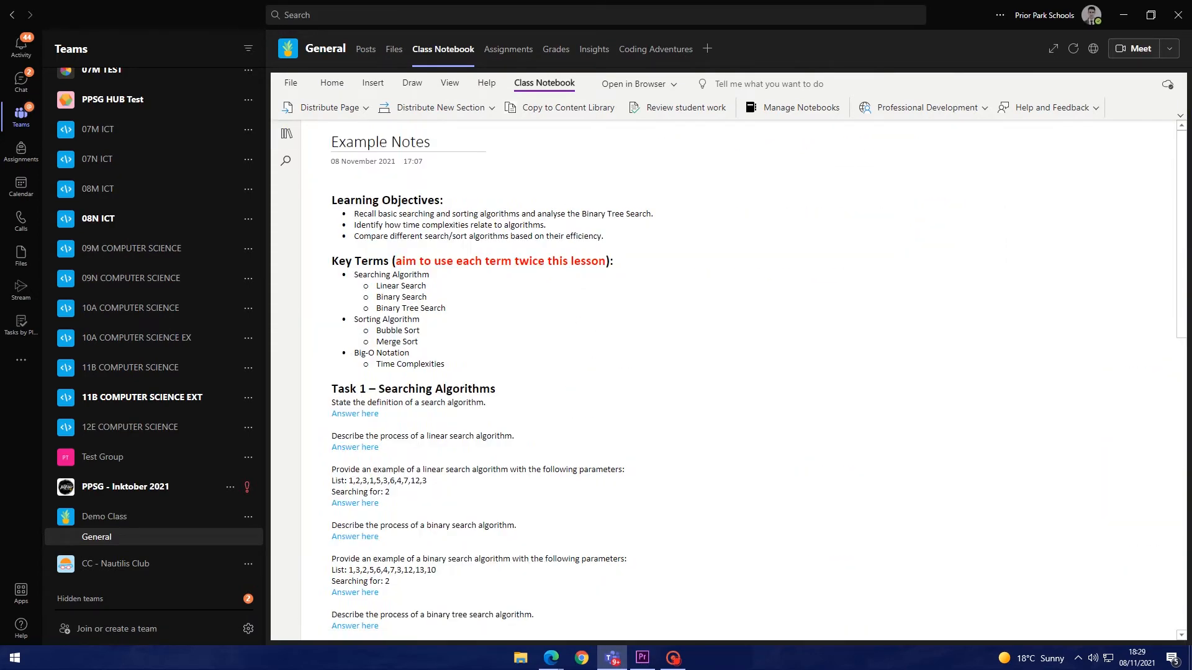
click(286, 134)
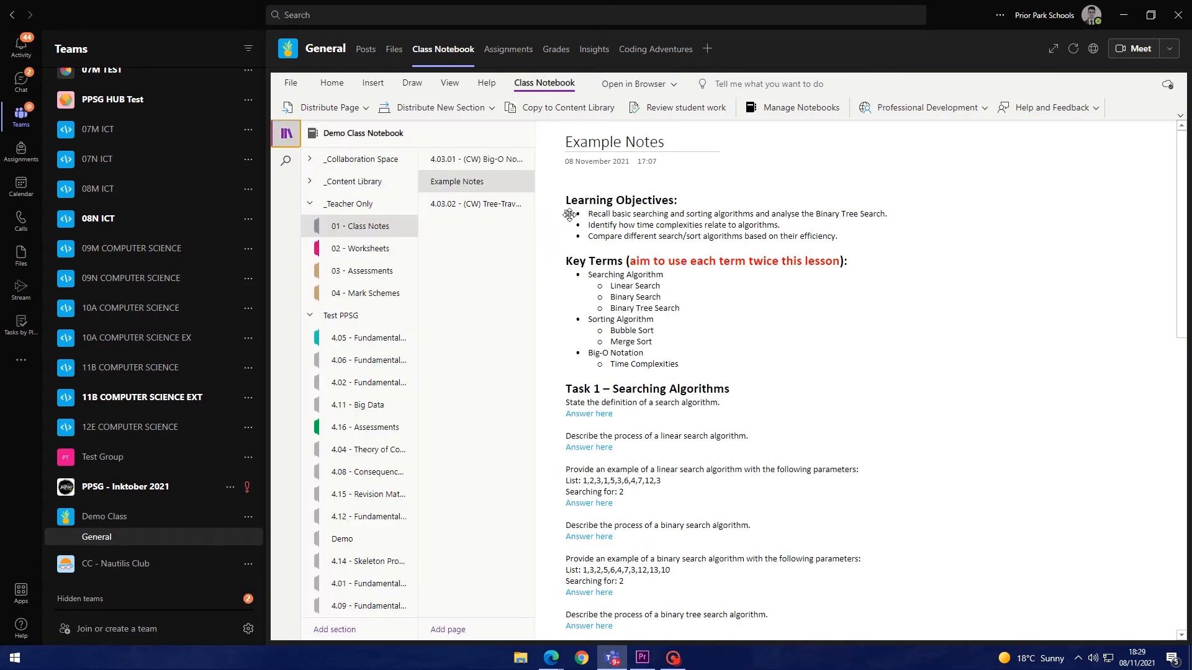
scroll(596, 285, down, 2)
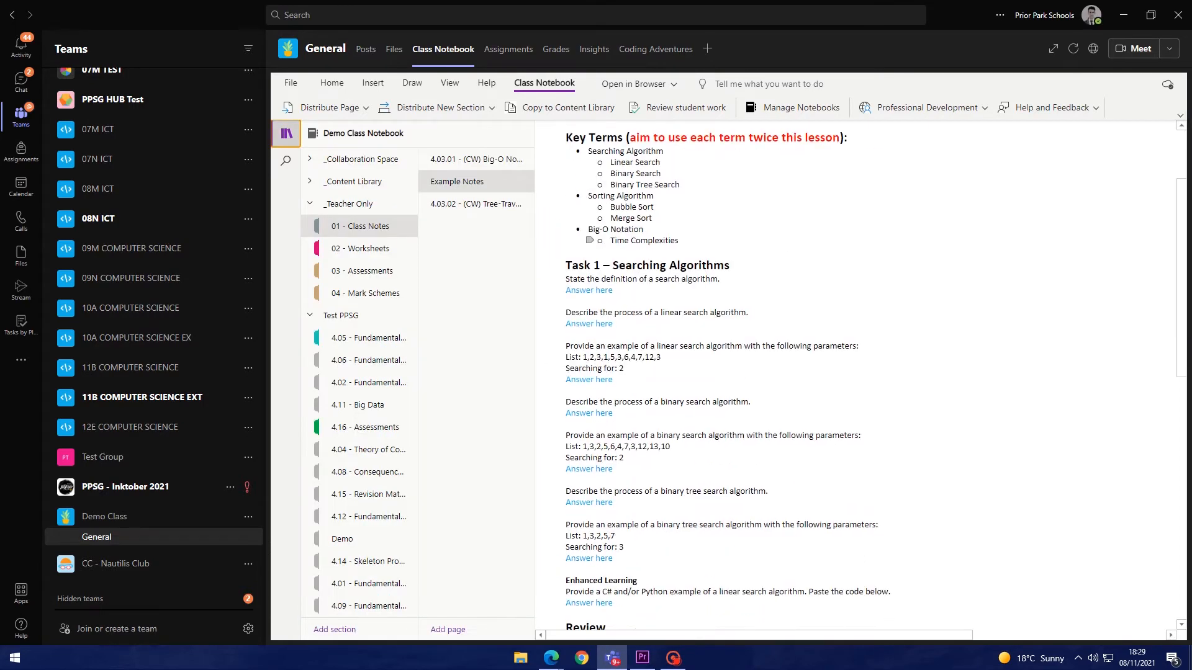
scroll(596, 492, up, 2)
Add a To Do tag to the "Task 1 – Searching Algorithms" heading on the Example Notes page.
click(286, 134)
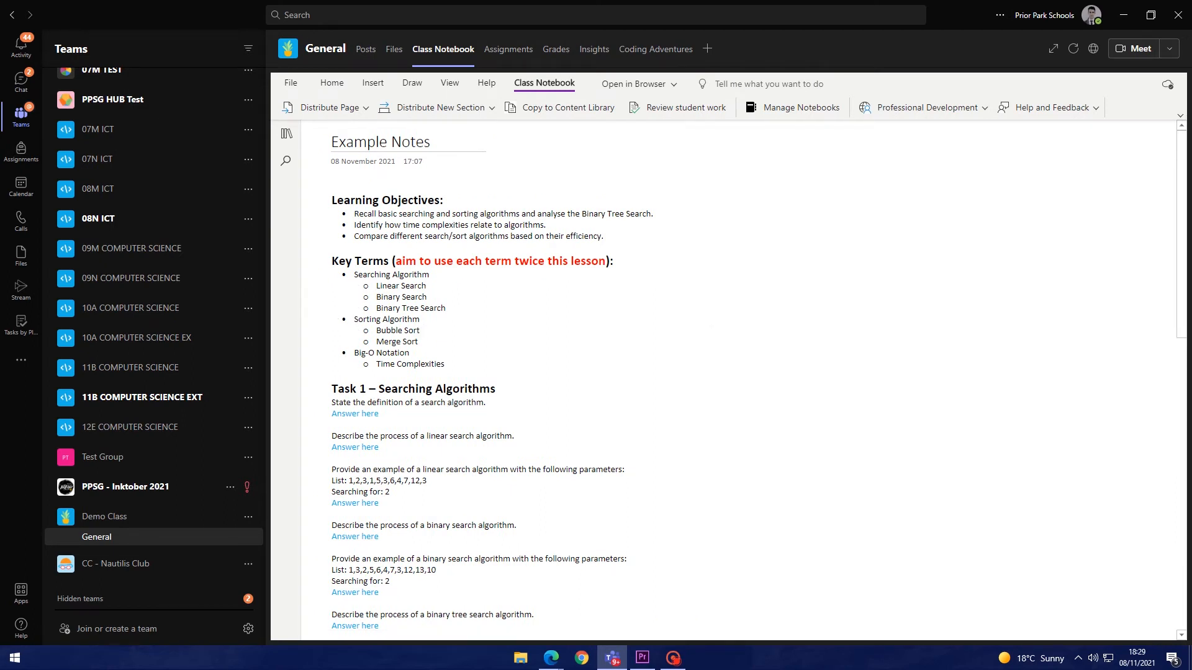
click(332, 83)
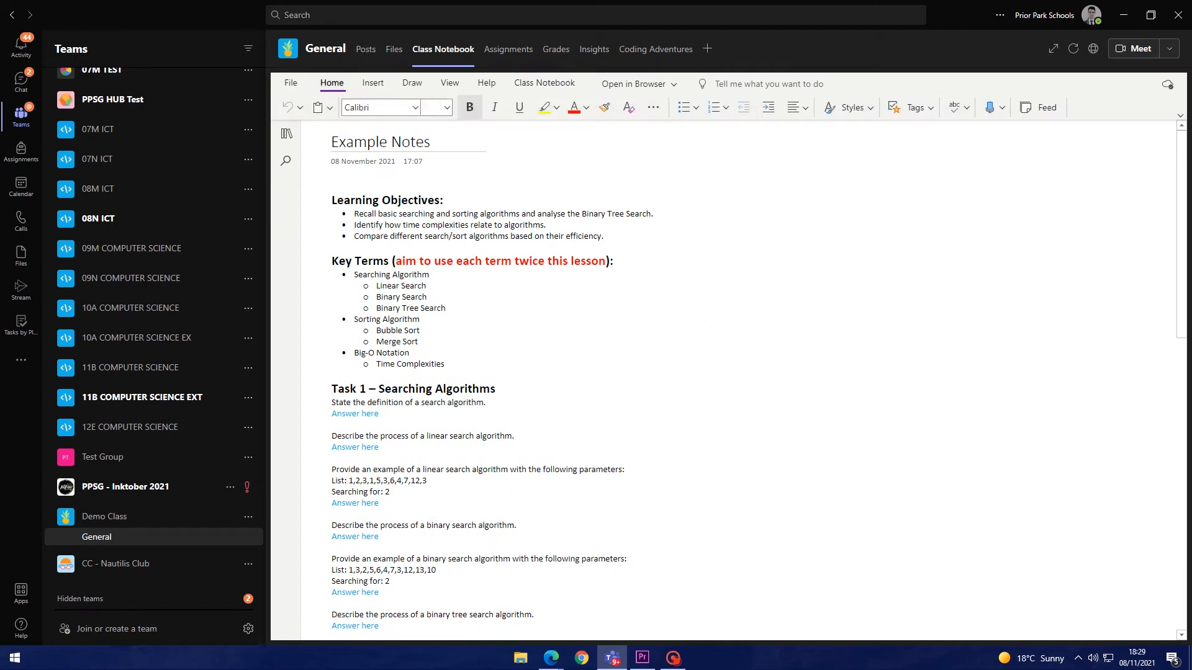
click(921, 118)
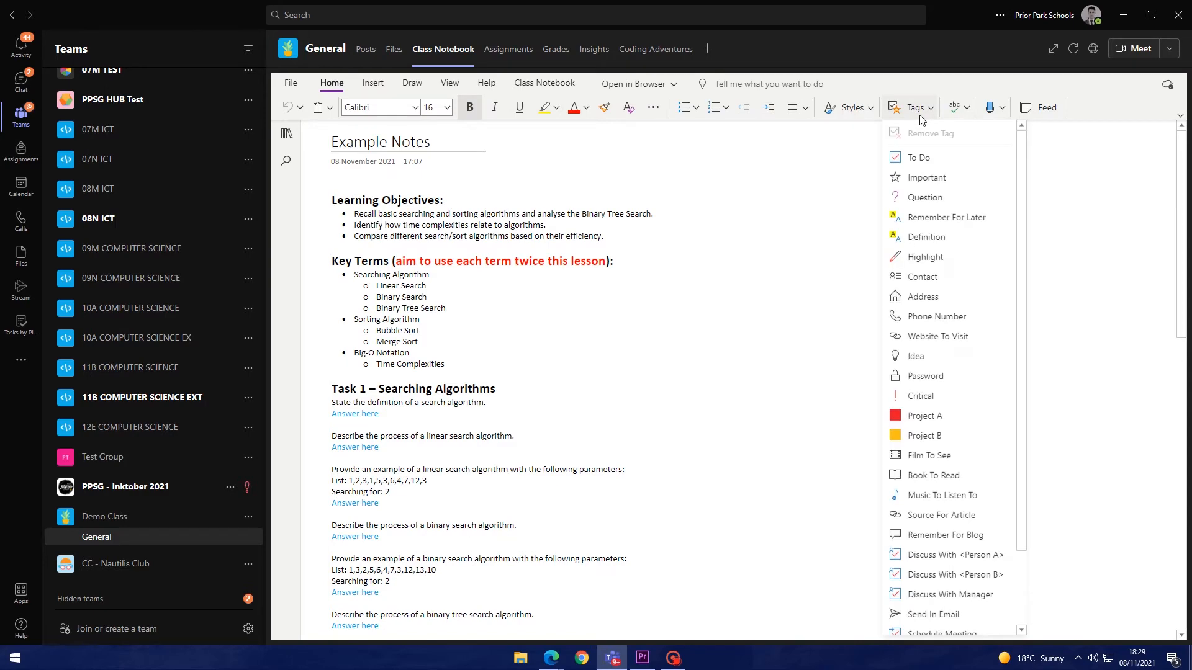
click(922, 159)
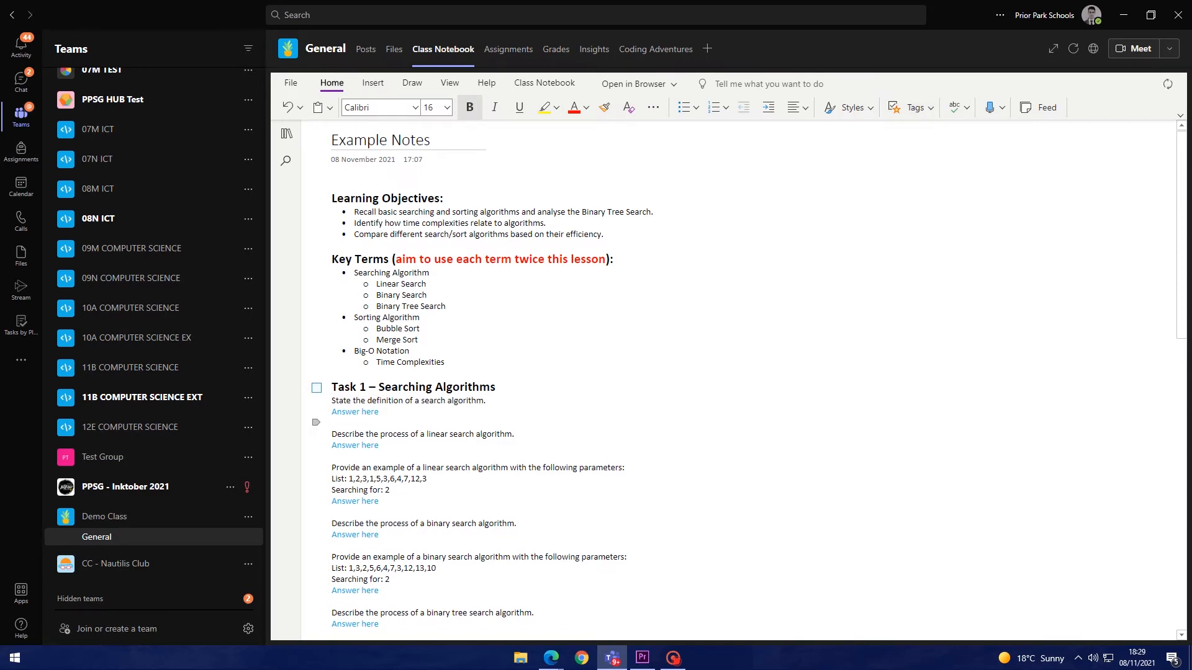
Add a Discuss With <Person A> tag to the Review heading on the Example Notes page.
scroll(434, 403, down, 3)
scroll(434, 372, down, 1)
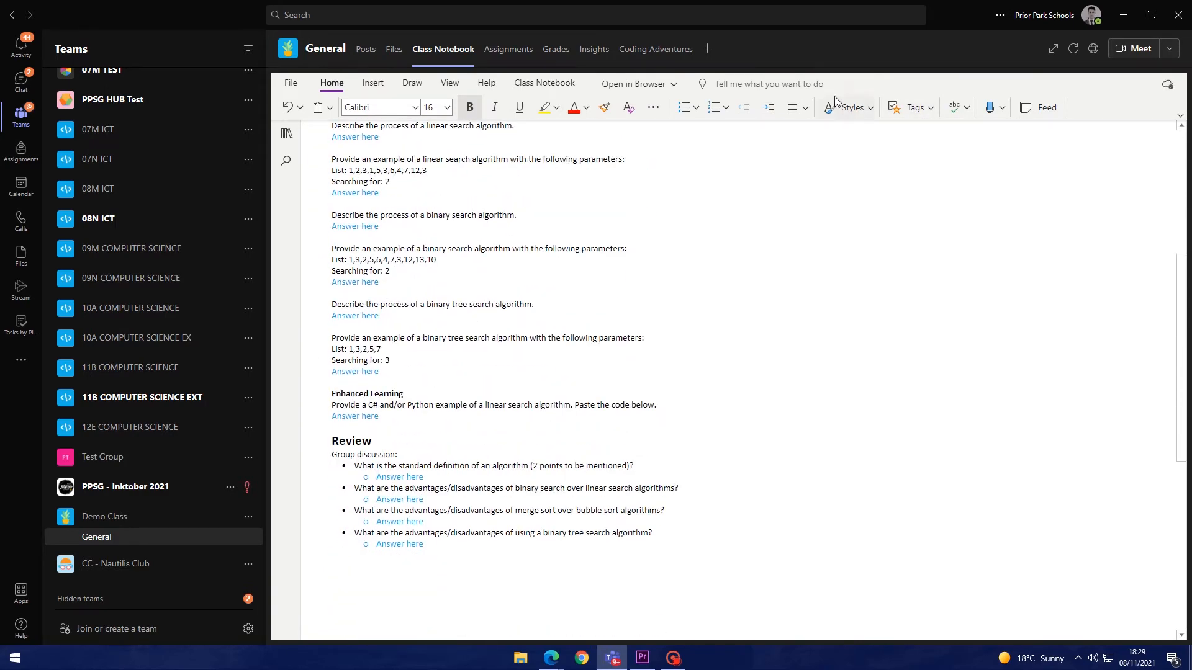
click(912, 108)
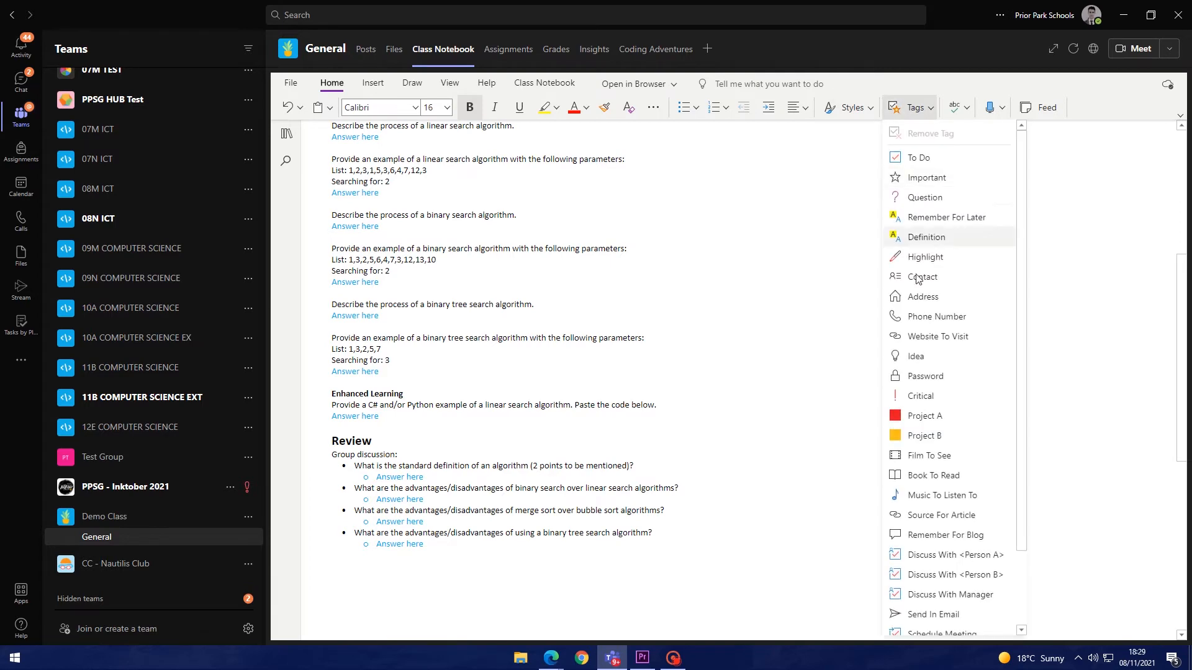
click(940, 556)
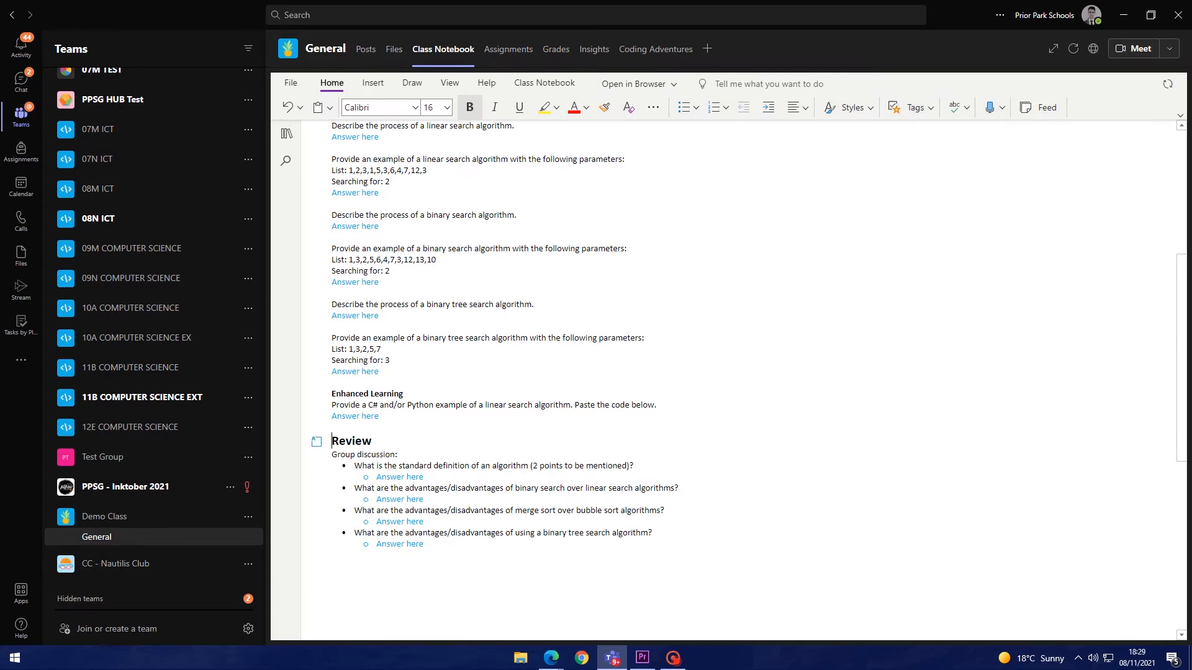
click(316, 445)
Add a Critical tag to the Key Terms heading on the Example Notes page.
scroll(497, 360, up, 5)
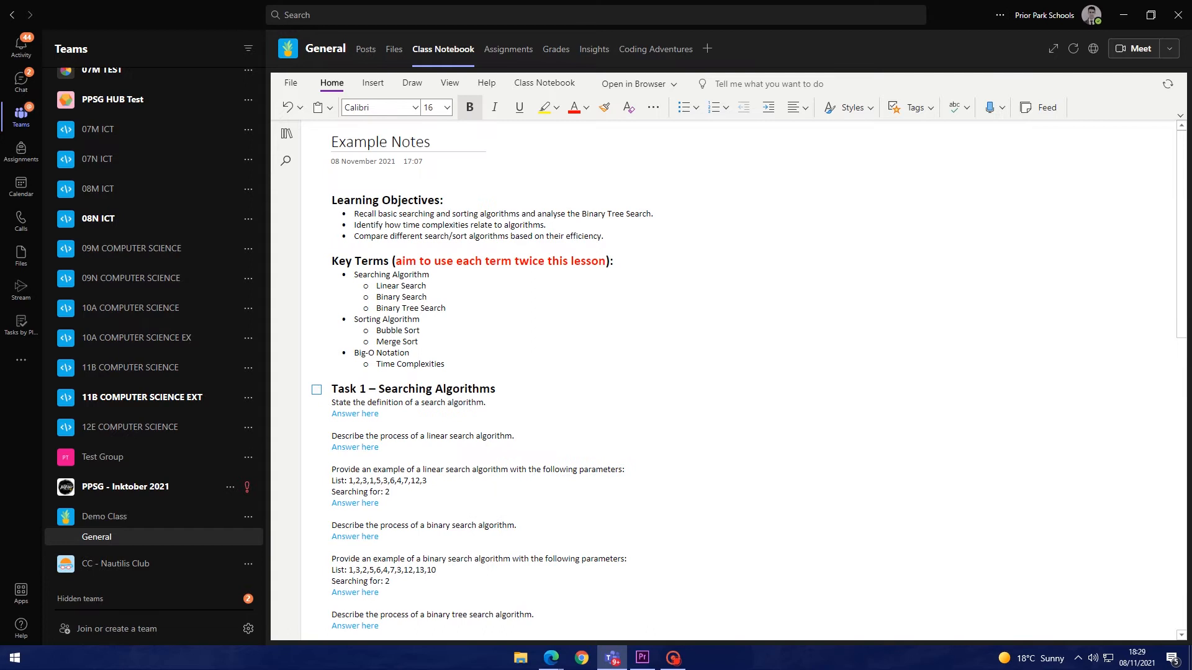
click(319, 264)
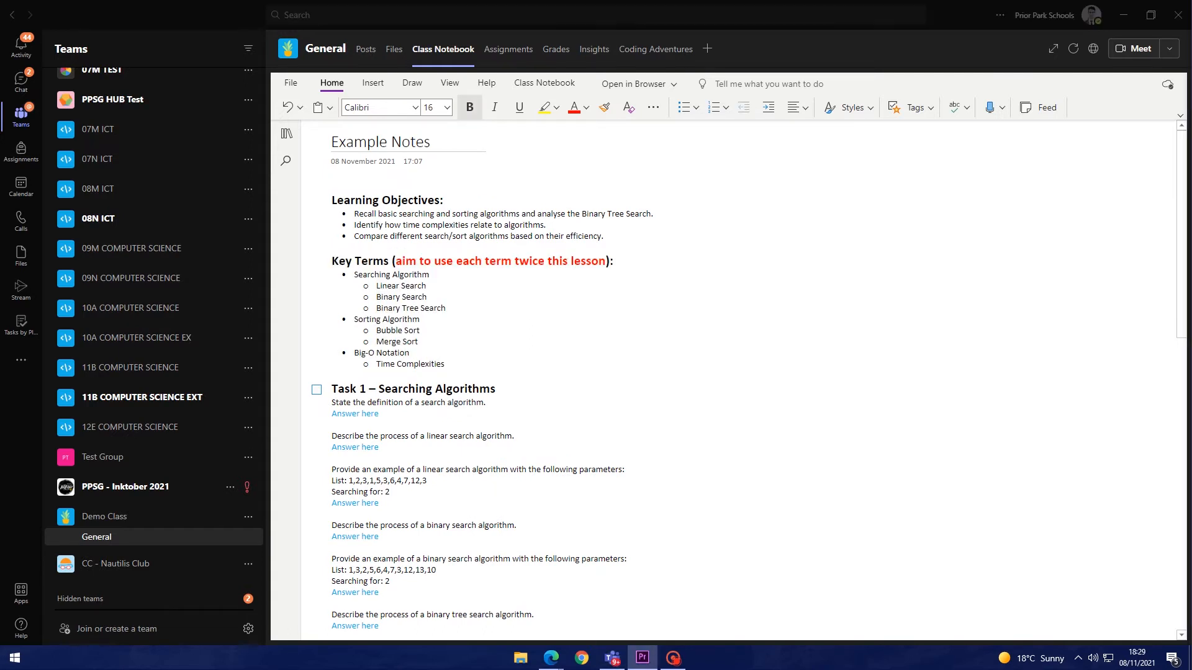
click(495, 225)
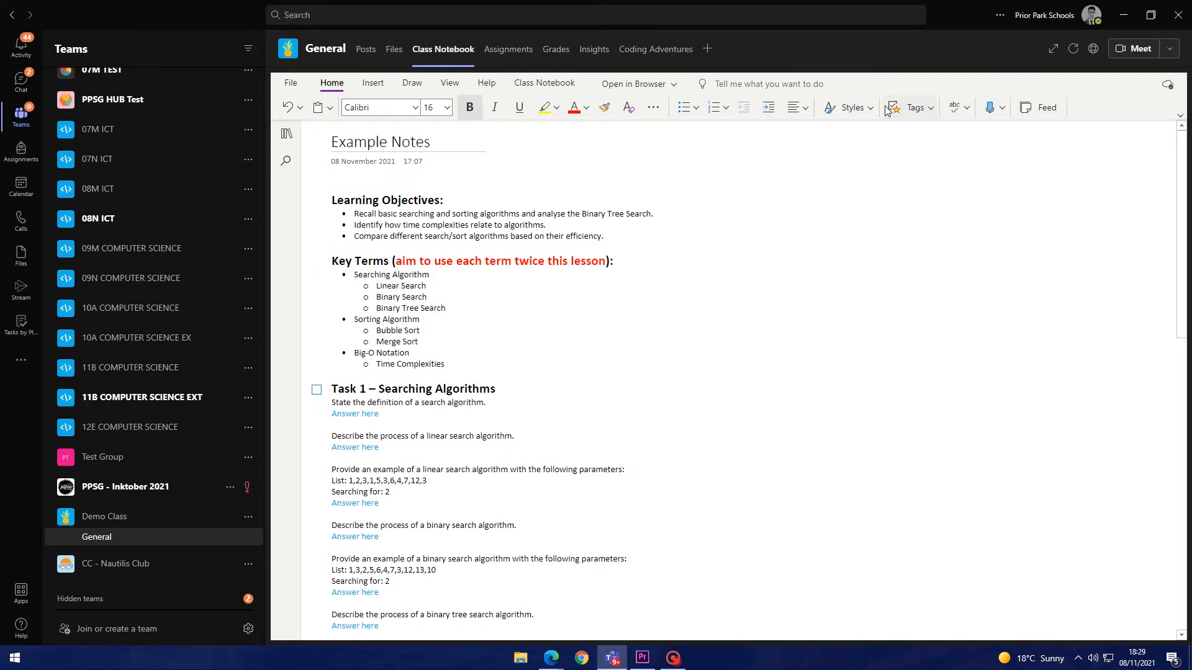
click(912, 108)
click(919, 396)
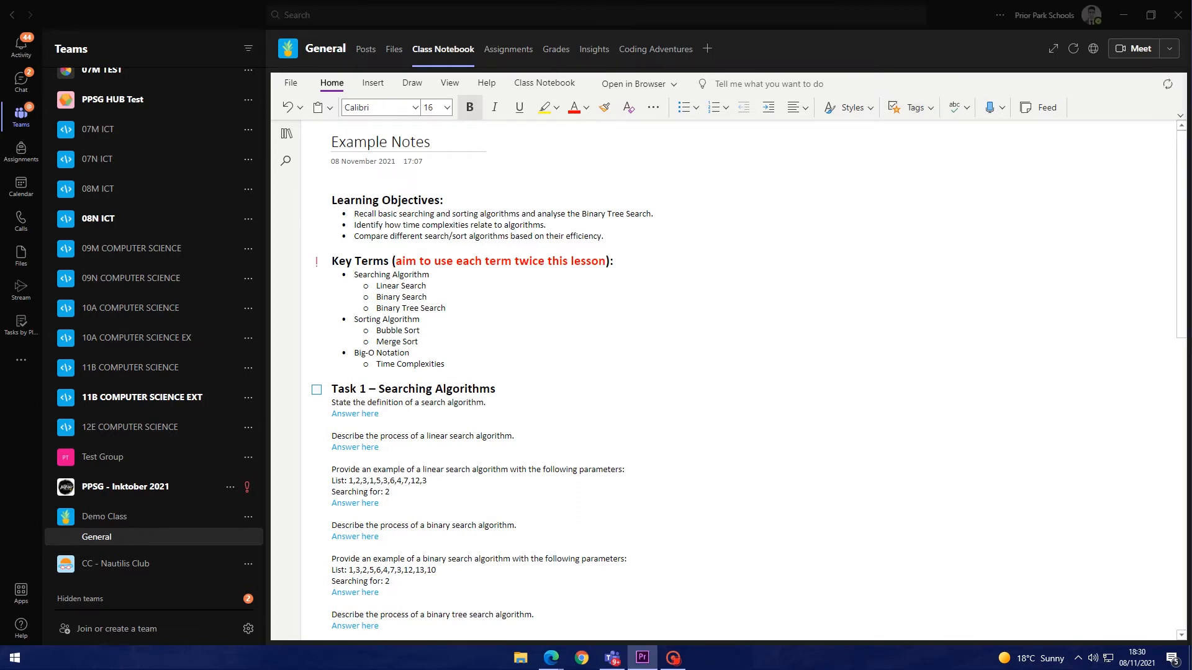
Insert the 4.01.08 PowerPoint file from the Desktop folder below the Merge Sort bullet.
click(419, 342)
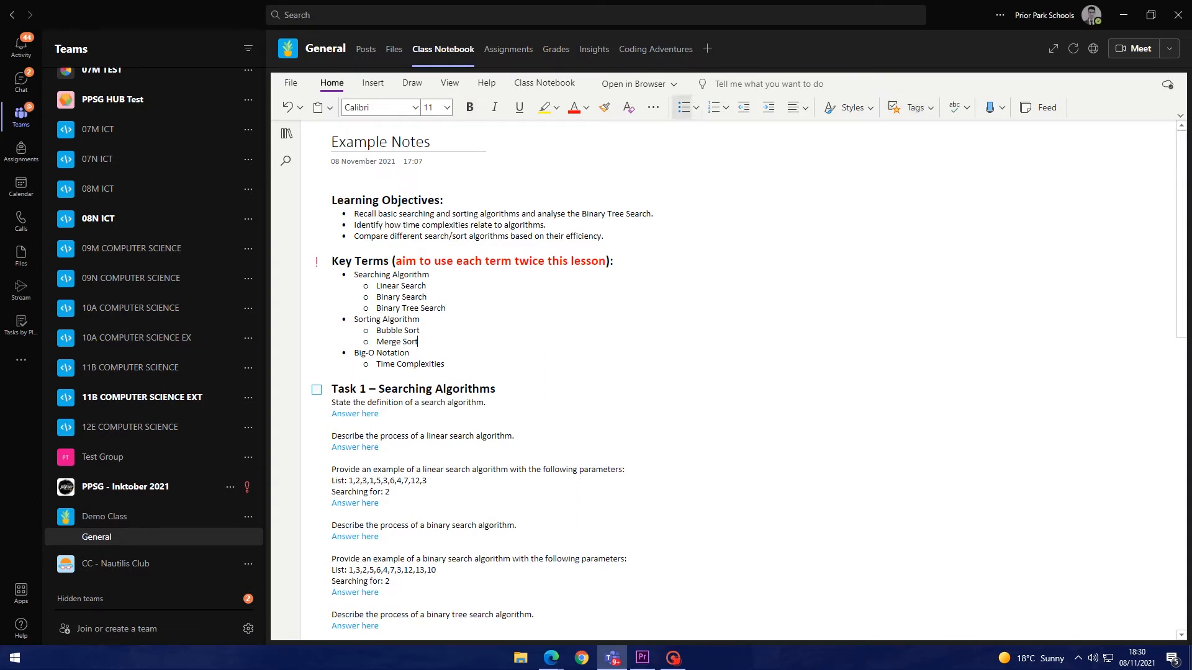
click(520, 658)
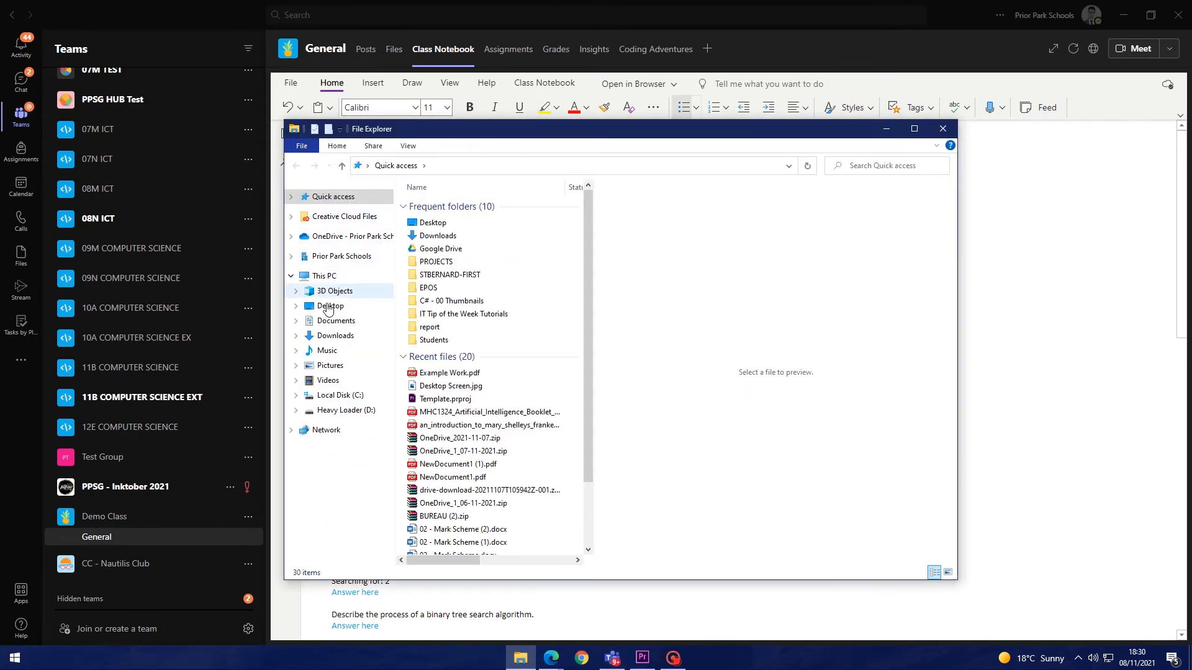
click(360, 306)
drag(458, 271, 1044, 335)
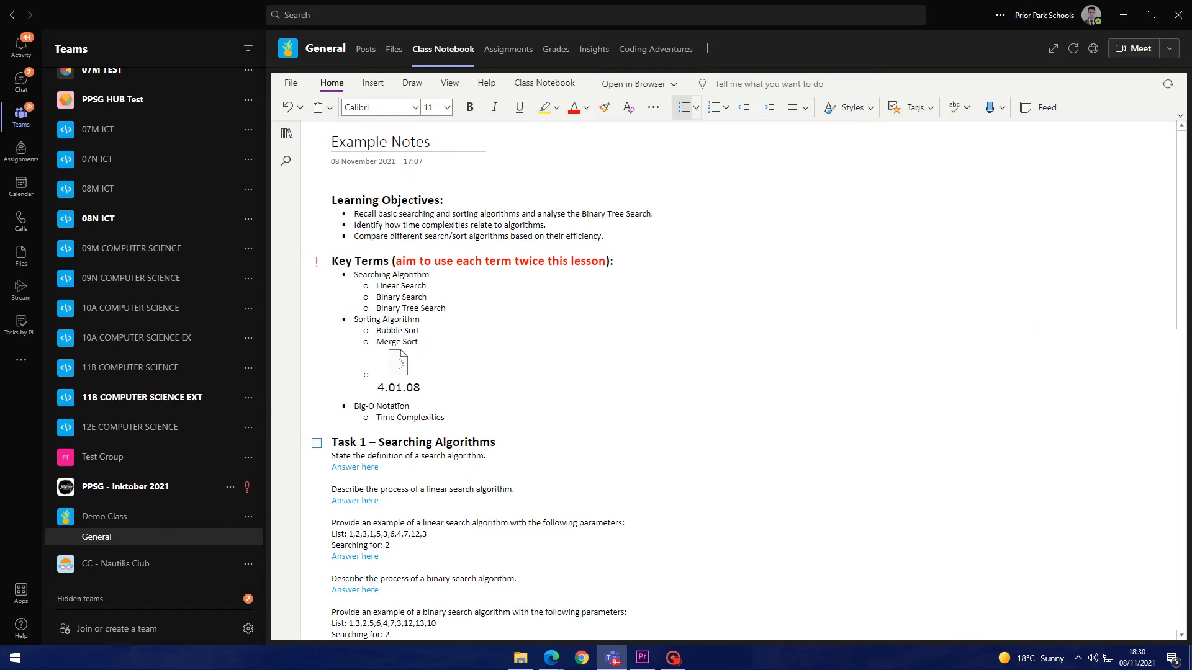
mouse_move(396, 370)
mouse_down()
mouse_move(433, 297)
mouse_move(398, 384)
mouse_up()
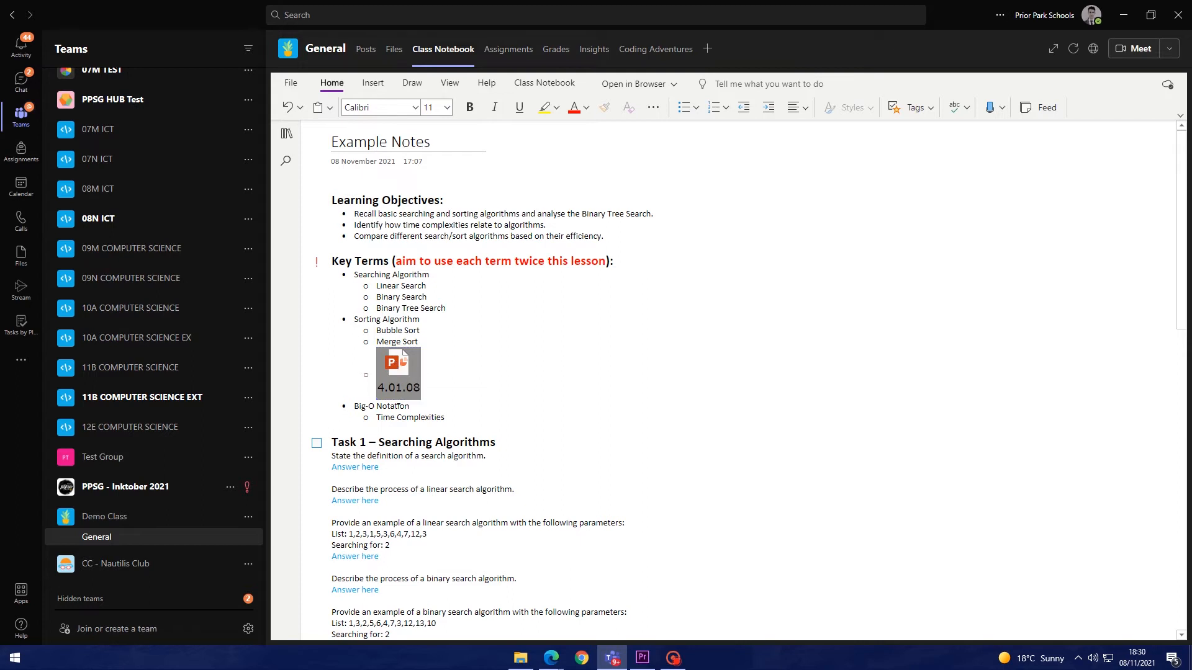
click(435, 298)
Copy the GeeksforGeeks Linear Search video's YouTube address from Edge and embed it in the blank space beside the Example Notes learning objectives.
click(912, 205)
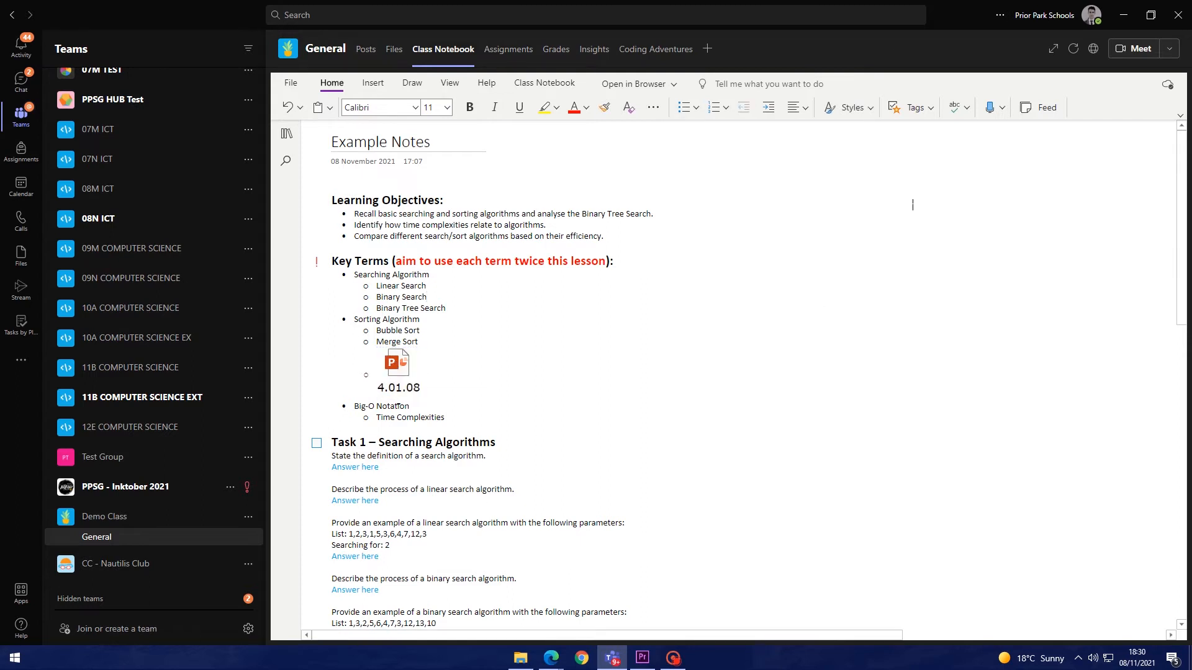
mouse_move(551, 658)
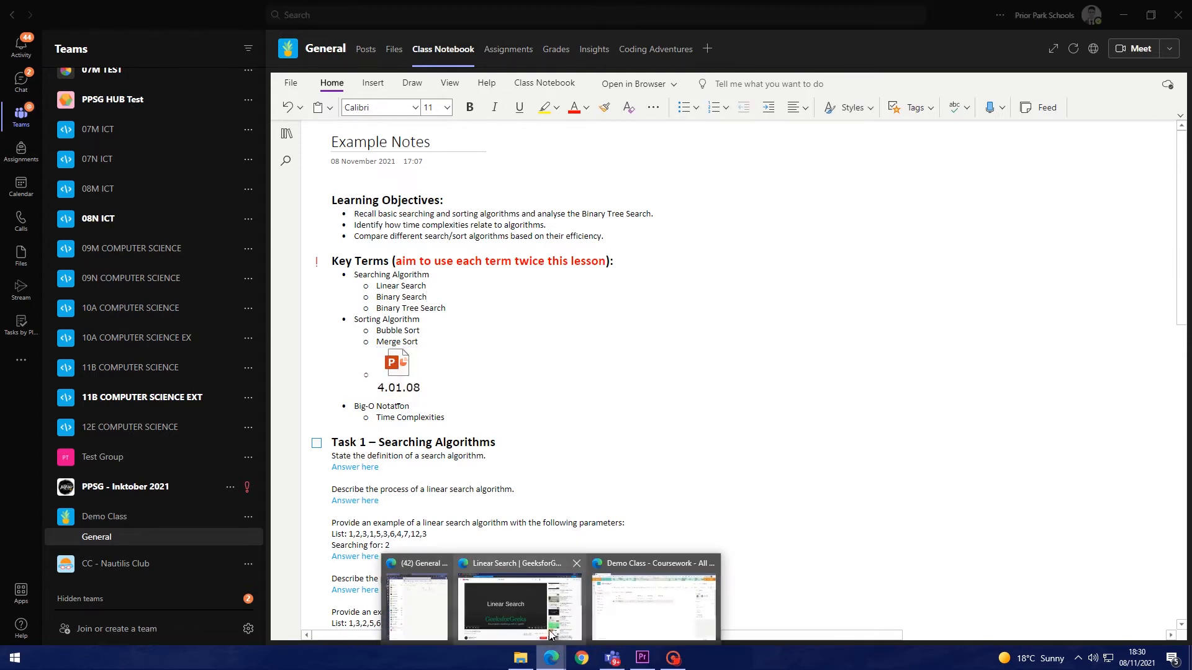
click(549, 624)
right_click(295, 37)
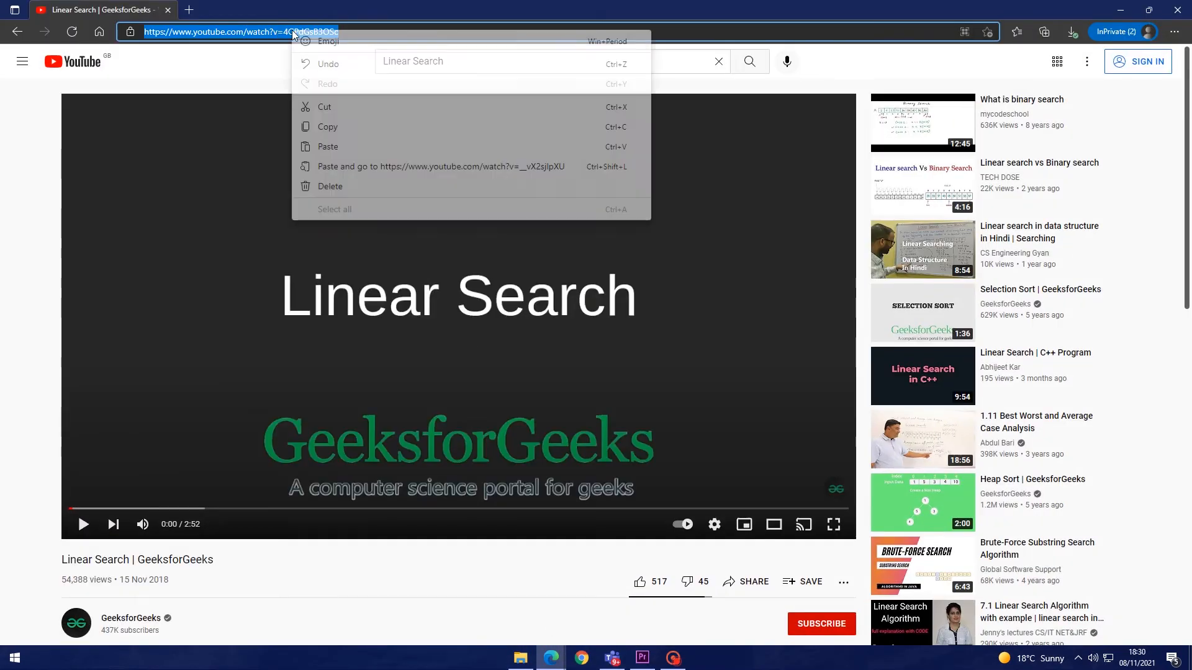
click(329, 126)
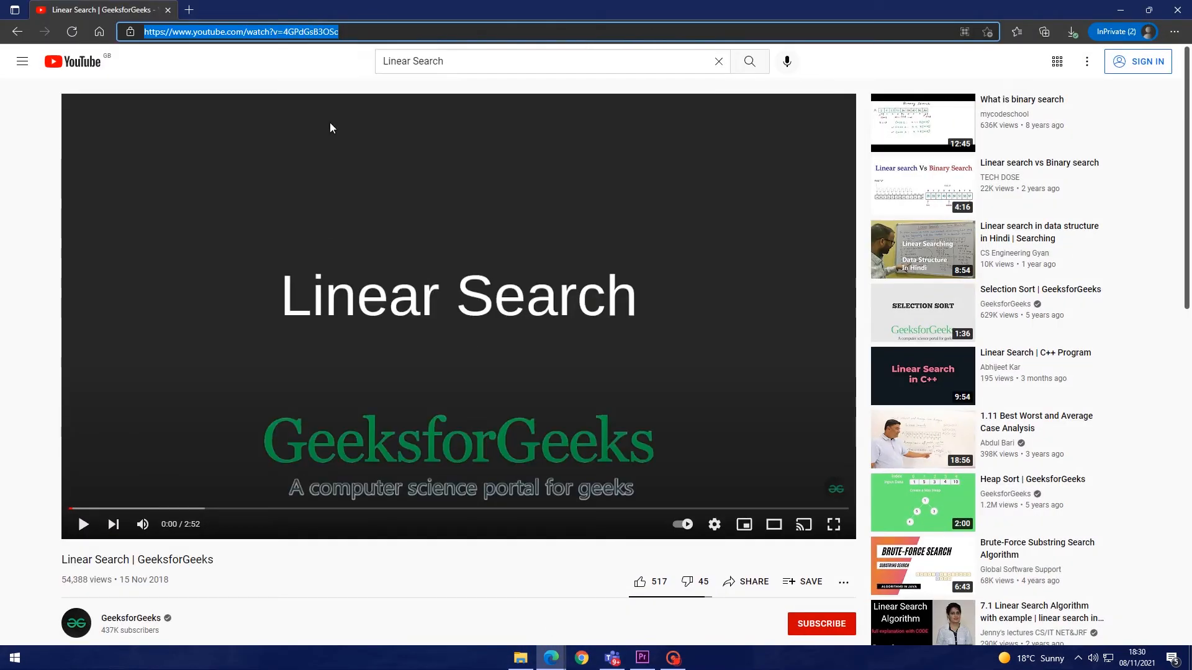
click(1121, 10)
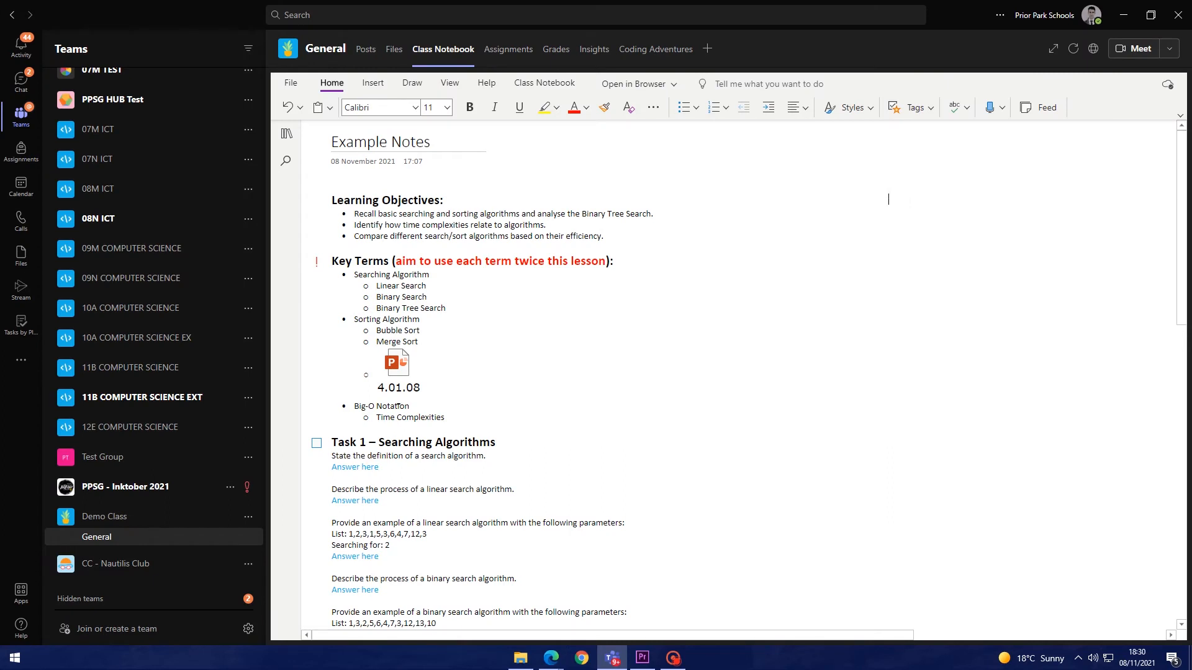
key(ctrl+v)
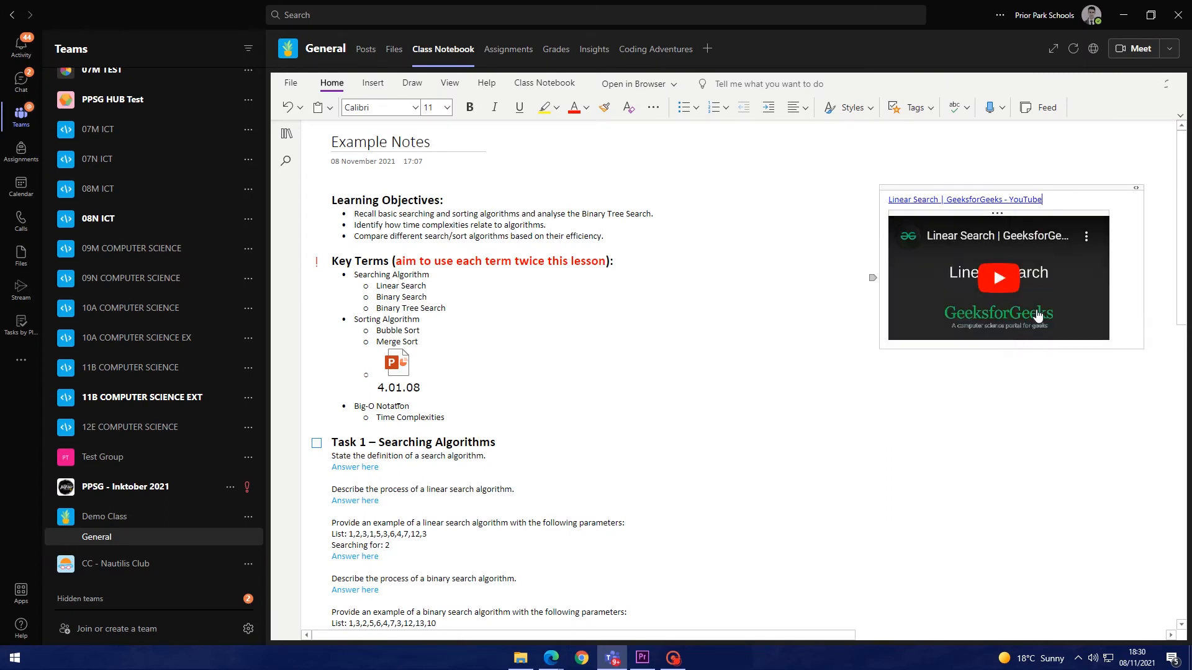
Play the embedded Linear Search video muted, skip ahead to about 0:32 and pause it.
click(1003, 285)
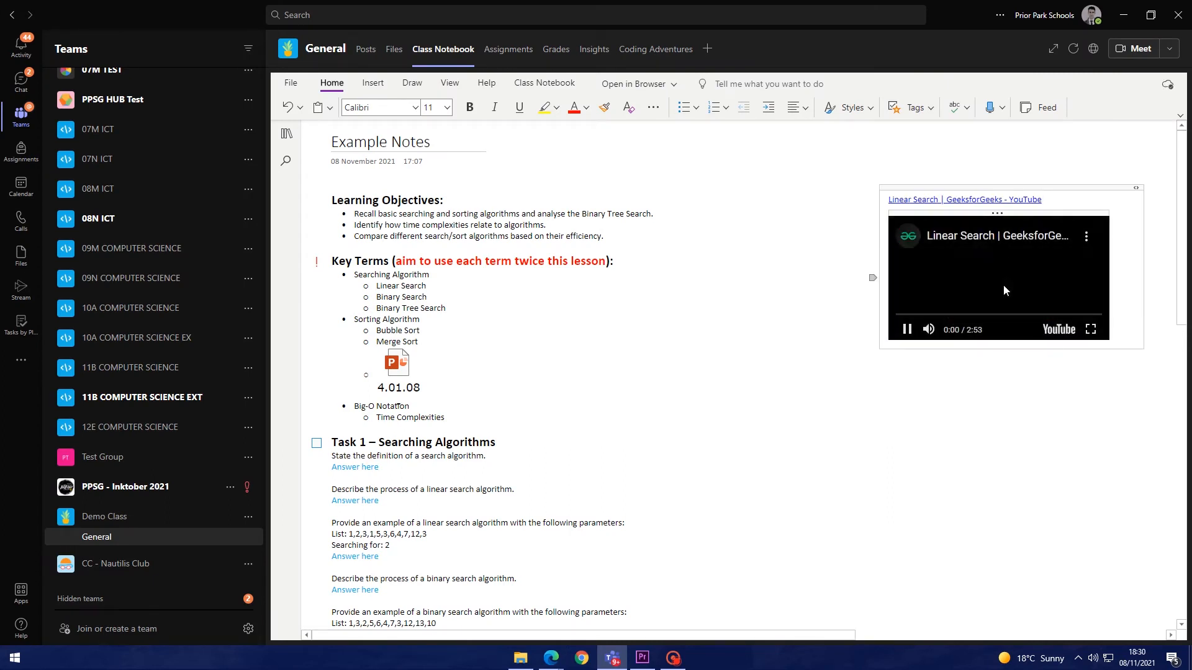
click(929, 330)
click(940, 315)
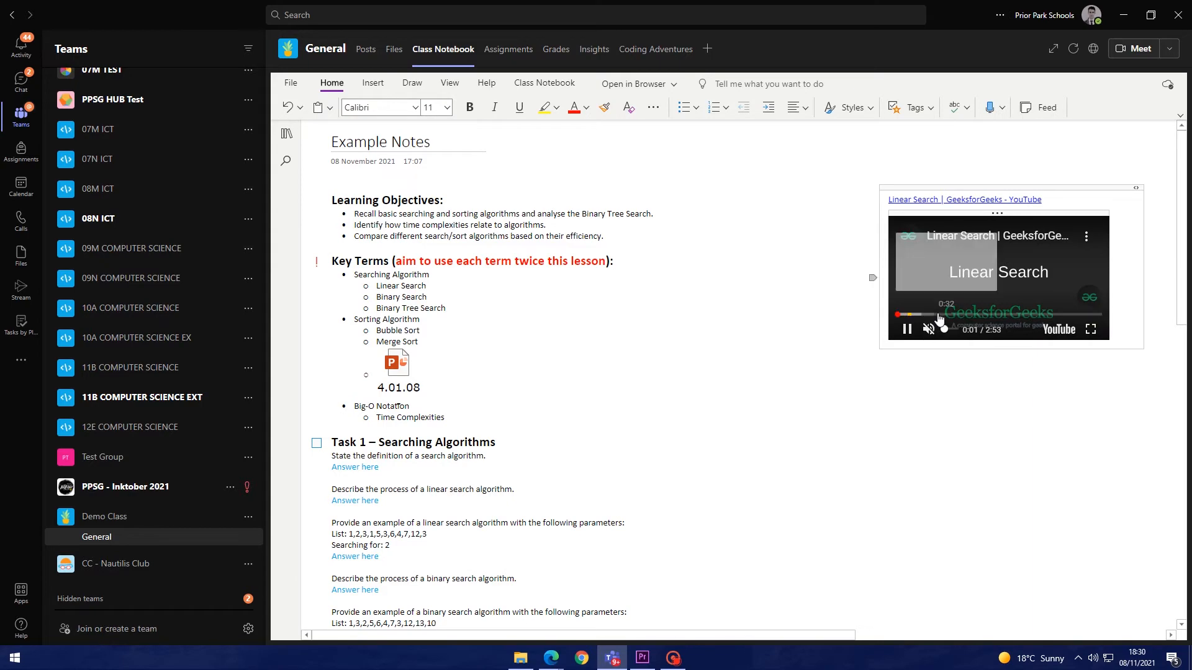
click(907, 329)
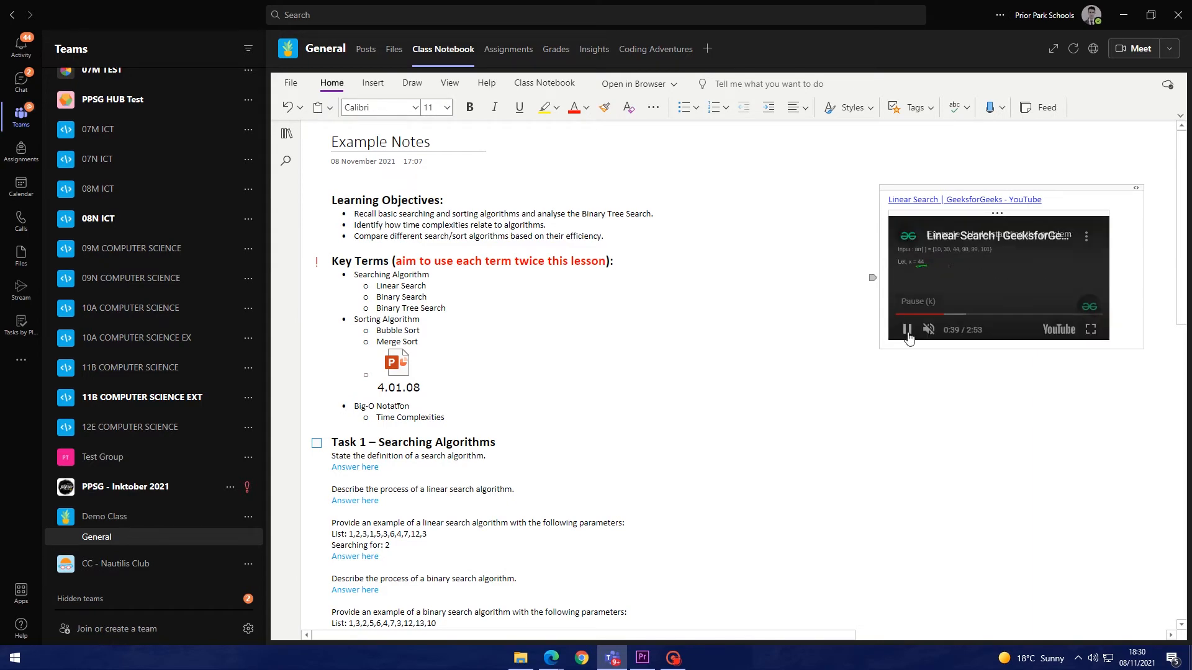
Open the page 4.03.01 - (CW) Big-O Notation in Searching and Sorting Algorithms and look through its content.
click(287, 136)
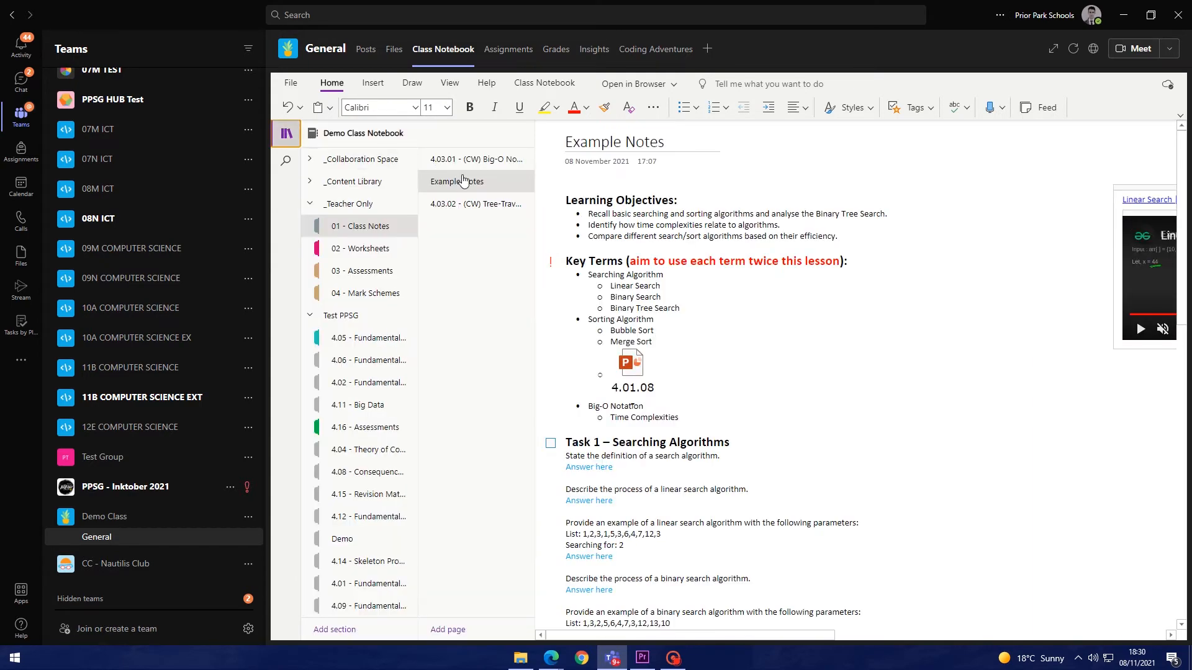
click(490, 160)
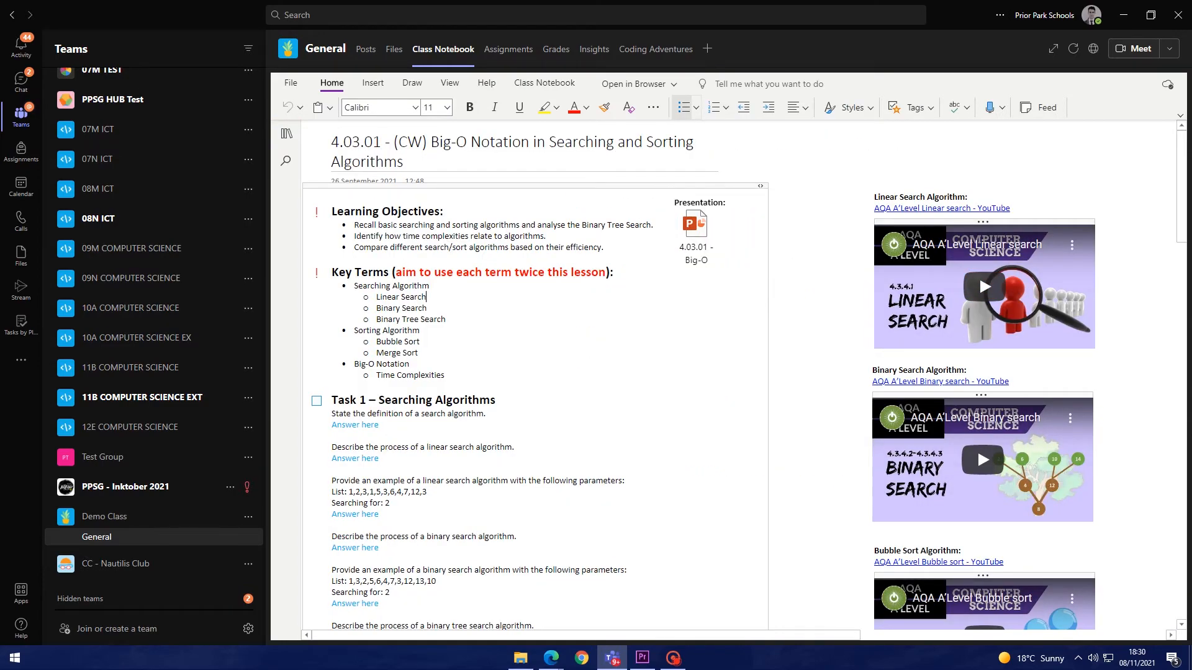
scroll(978, 275, down, 15)
scroll(981, 248, down, 5)
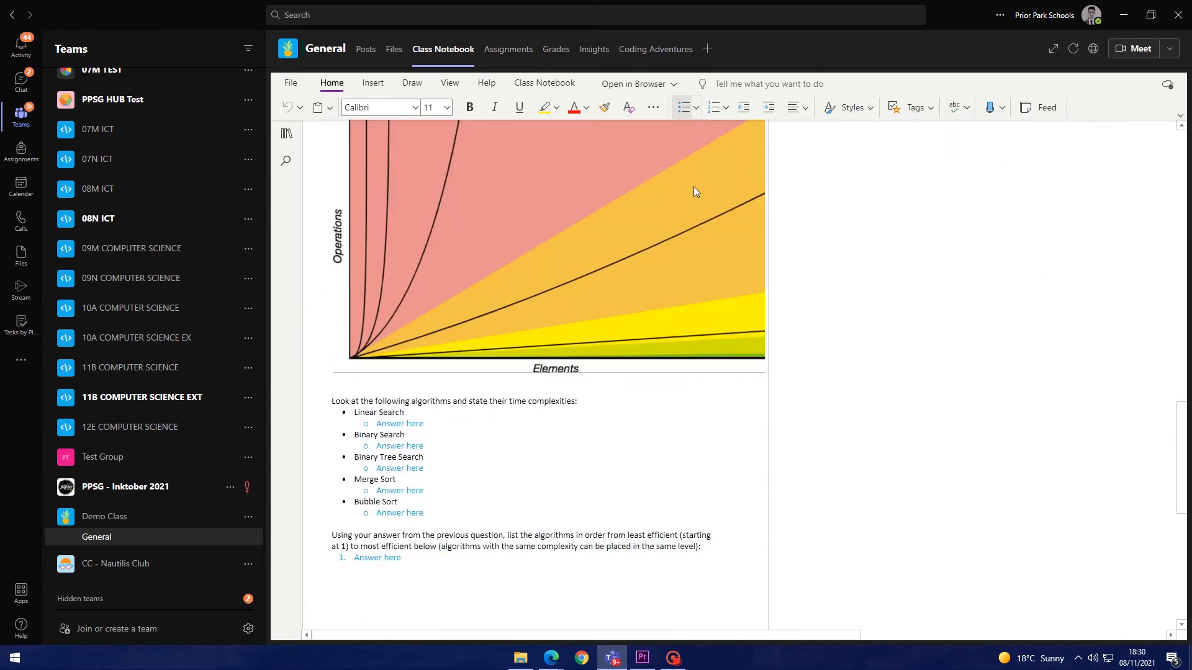
Try a green freehand pen stroke across the Big-O Complexity Chart, undo it and return to the start of the page.
click(412, 83)
scroll(535, 198, up, 2)
click(468, 107)
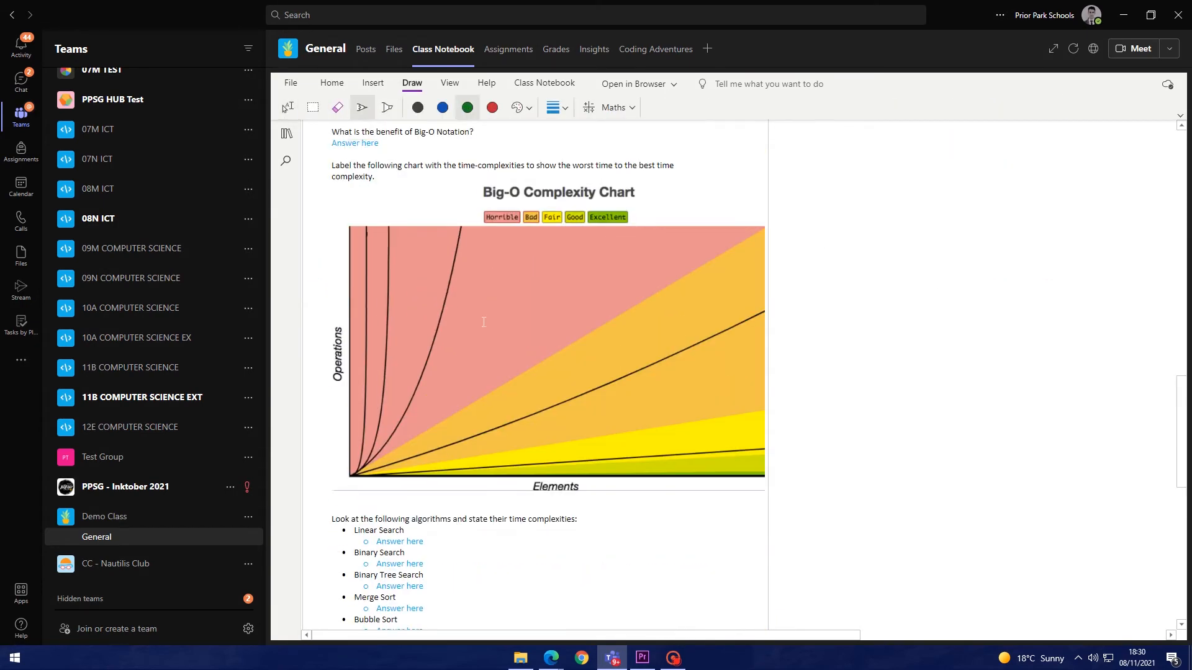
drag(471, 324, 664, 343)
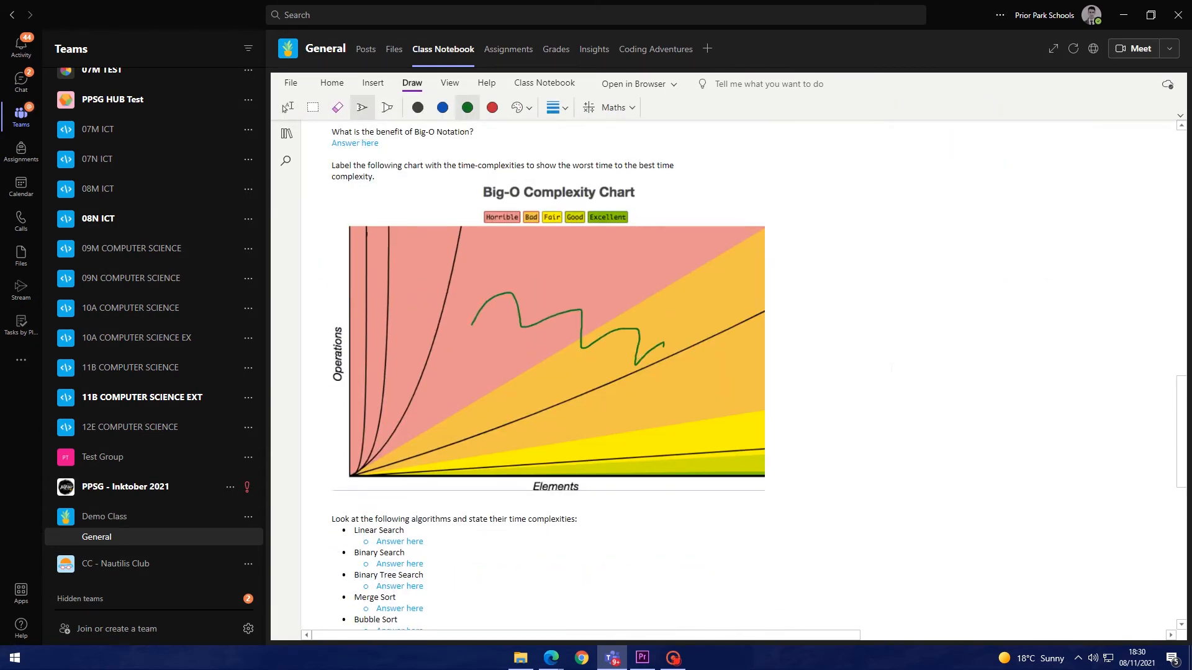
key(ctrl+z)
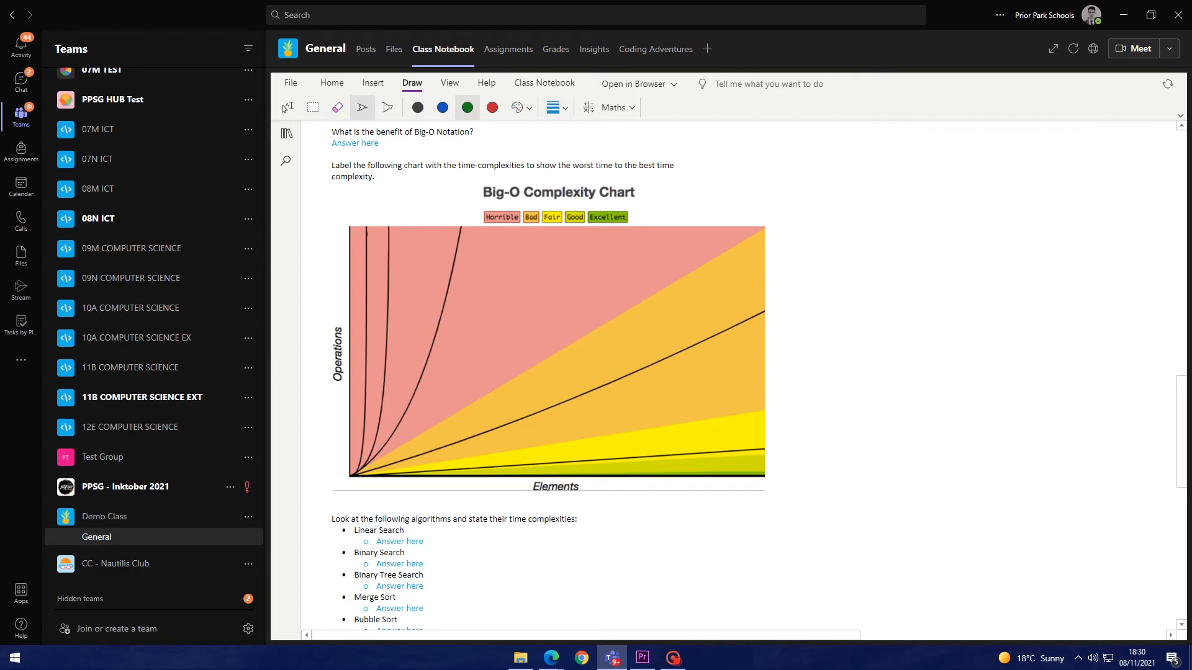
click(332, 82)
scroll(841, 309, up, 18)
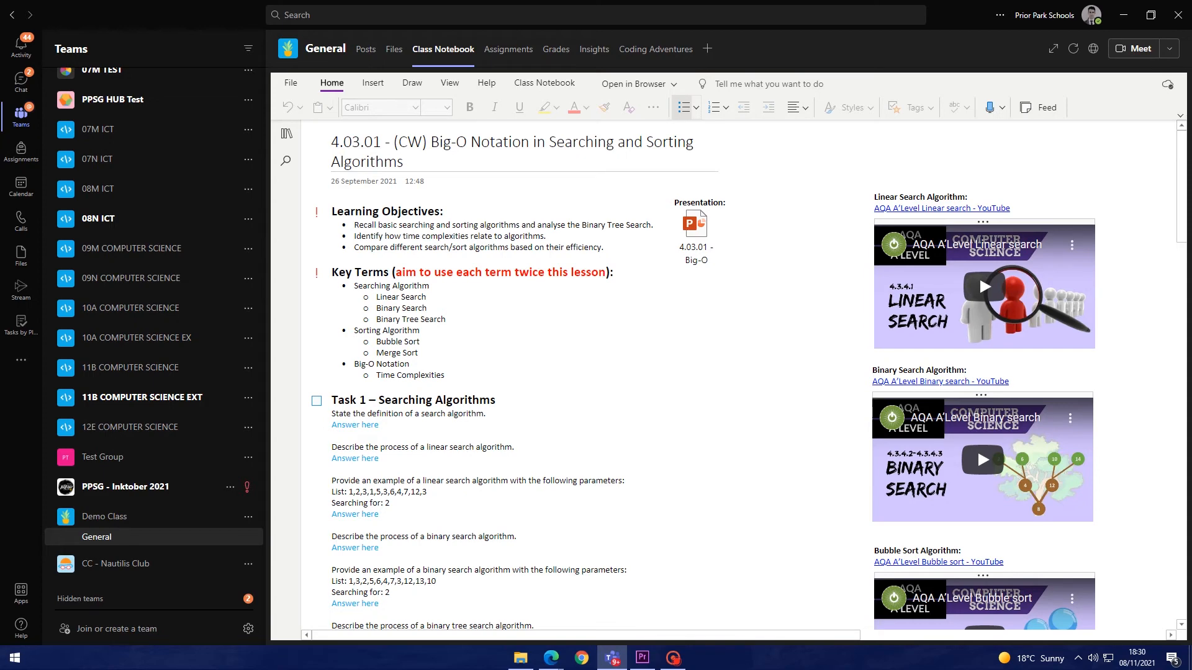
Open the class's assignment settings, review the Calendar options for future assignments, and return to the assignments list.
click(507, 49)
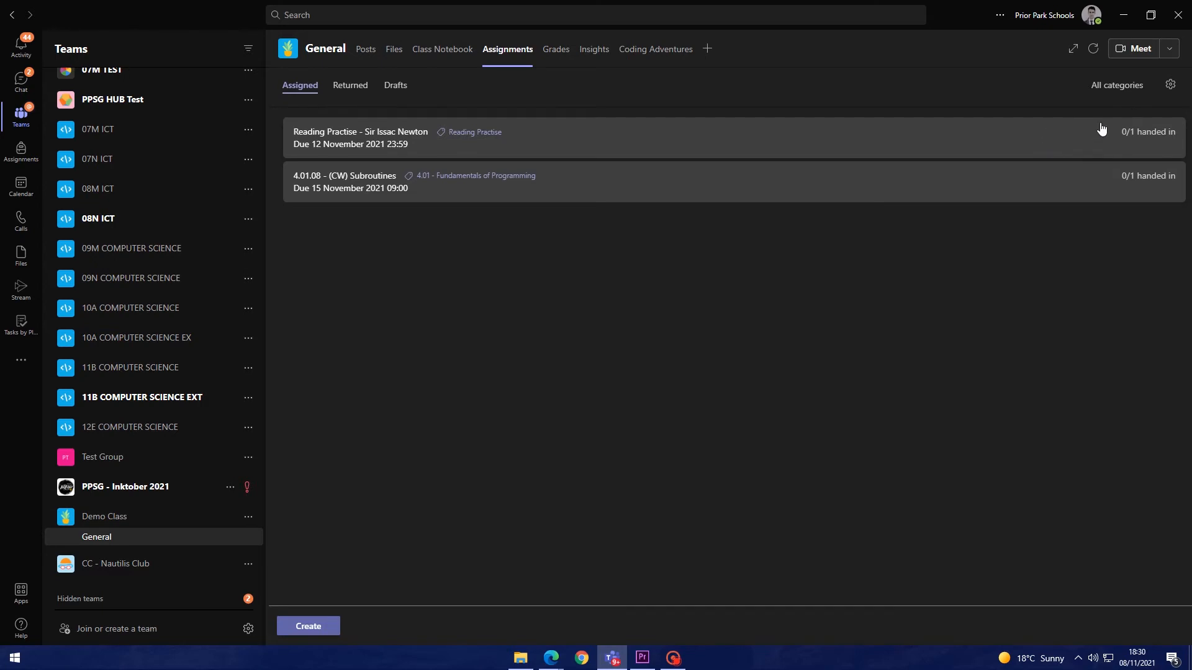
click(1170, 86)
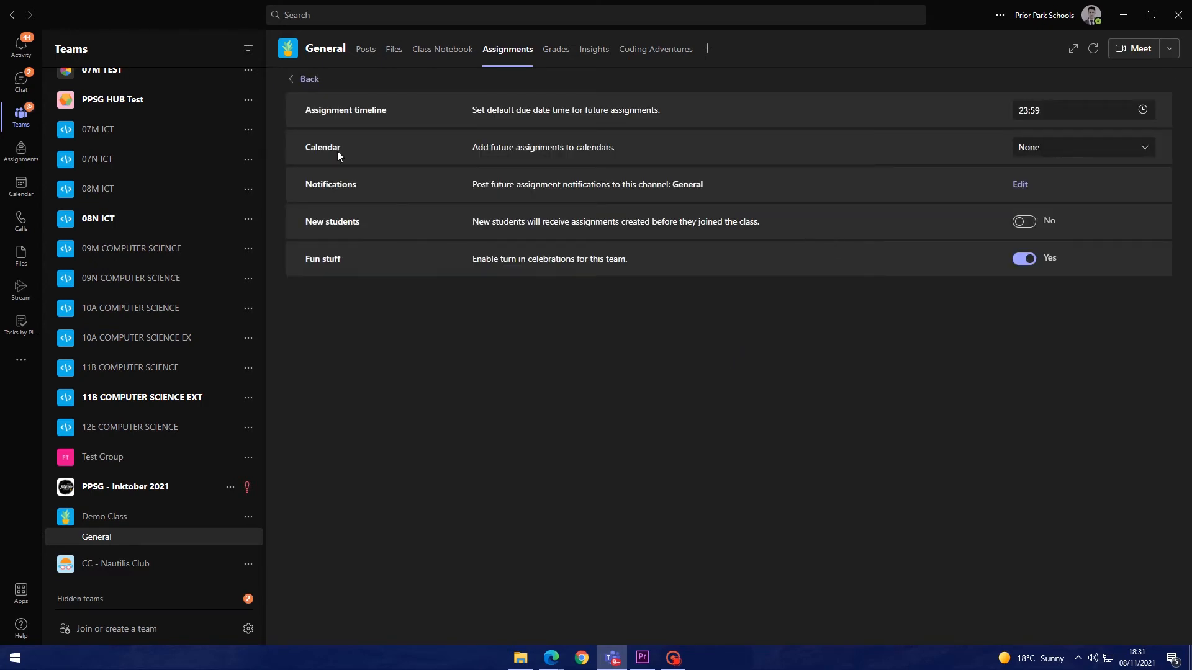
drag(304, 147, 337, 152)
click(1030, 152)
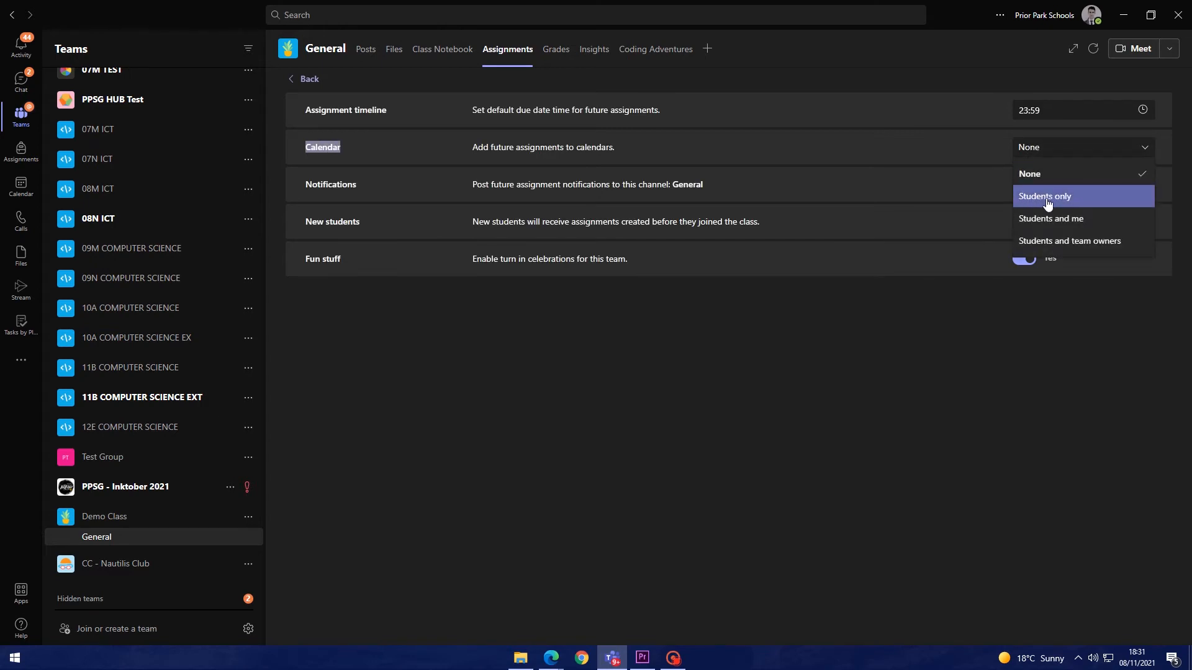
click(712, 347)
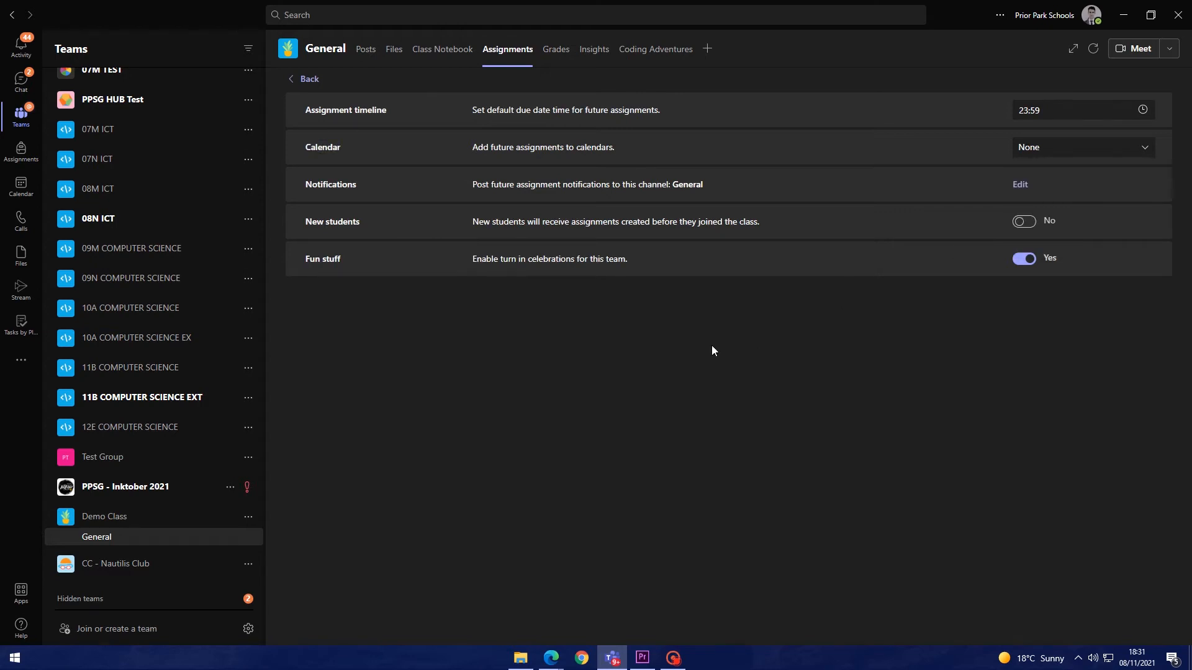
click(311, 80)
Create a new assignment in the class with the title Example Assignment.
click(308, 624)
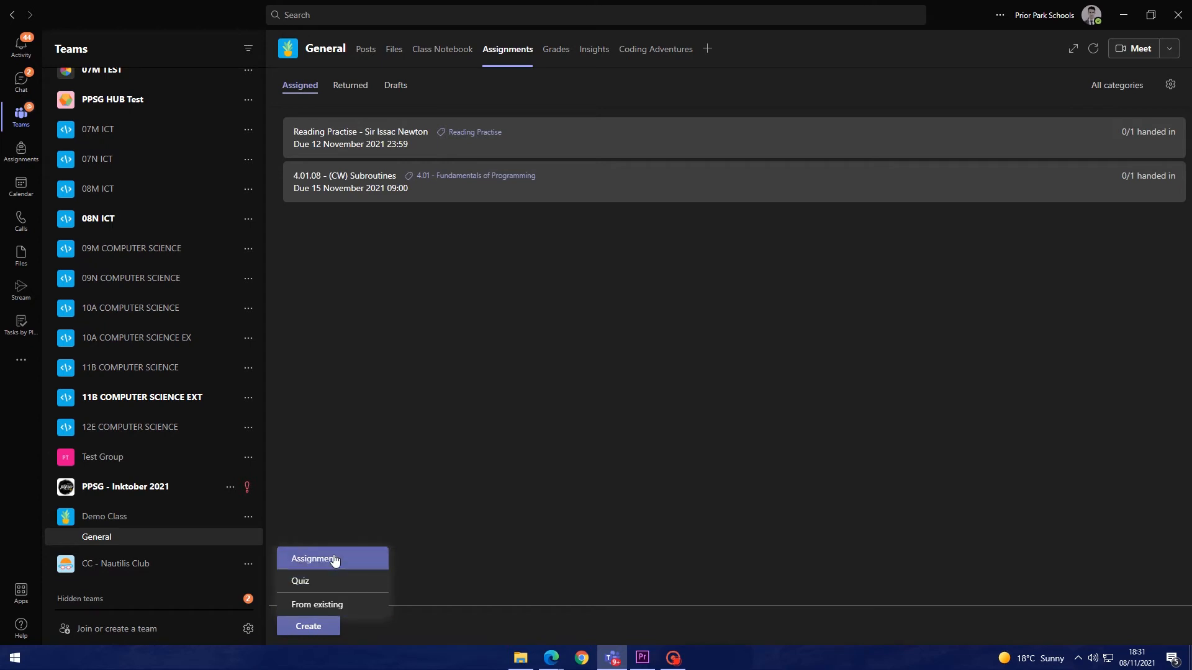
click(313, 558)
key(alt+Tab)
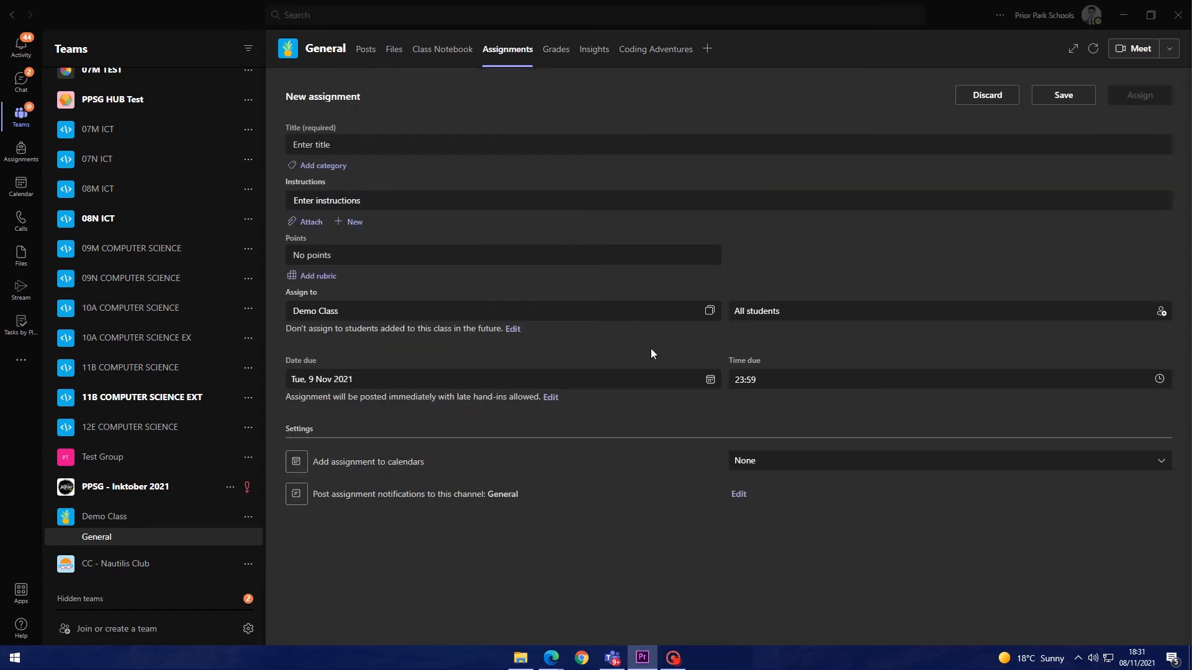
click(400, 152)
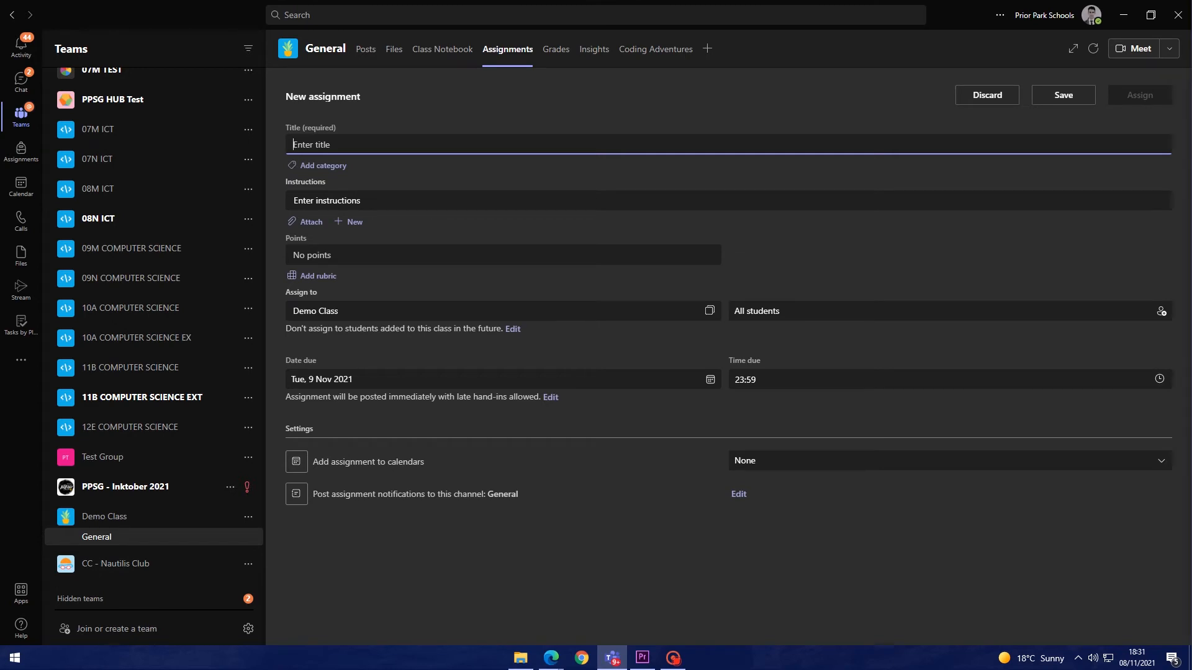
key(alt+Tab)
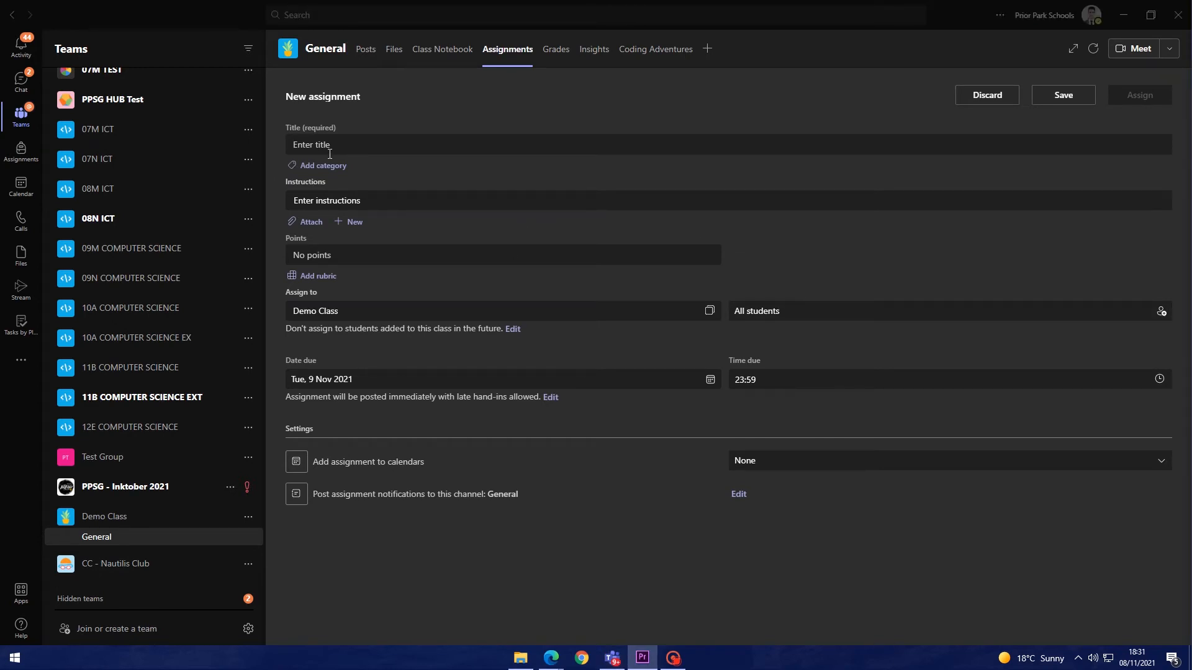
click(341, 144)
text(Example A)
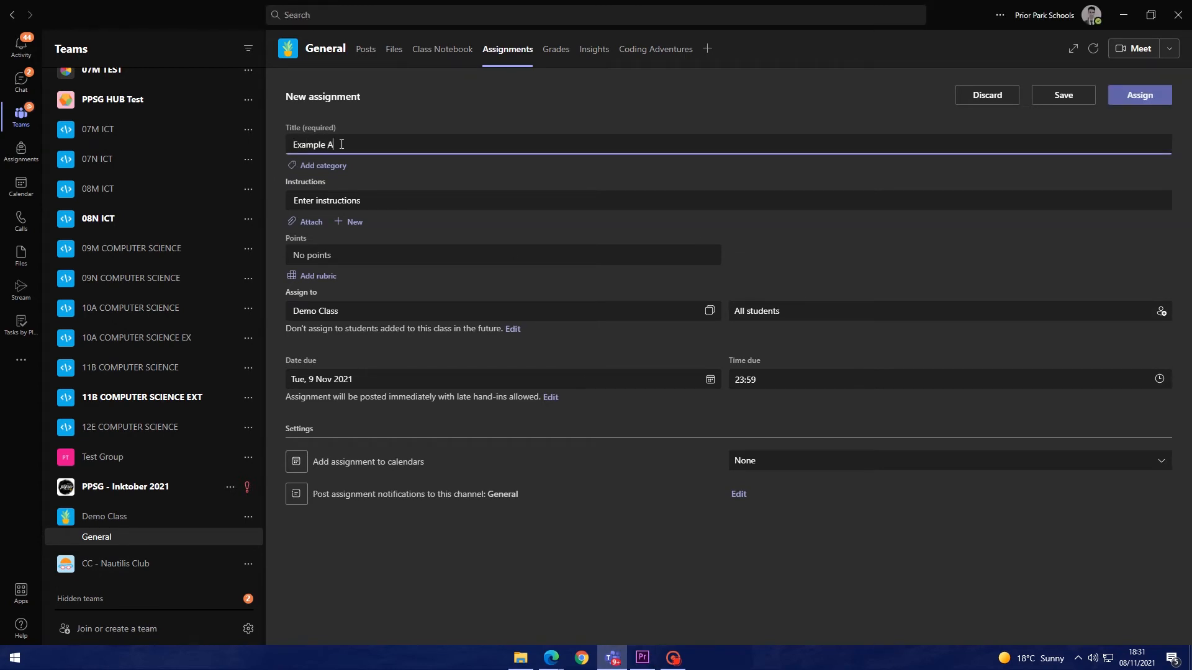
text(ssignment)
Tag the new assignment with the category 4.01 - Fundamentals of Programming.
click(338, 168)
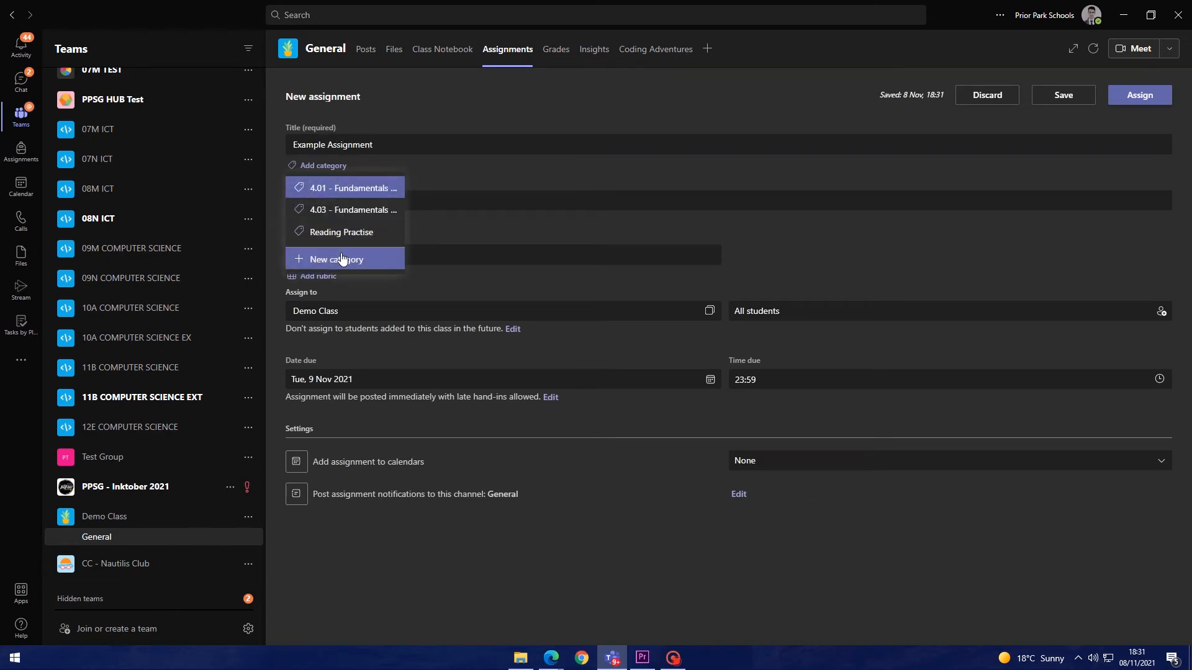
click(363, 188)
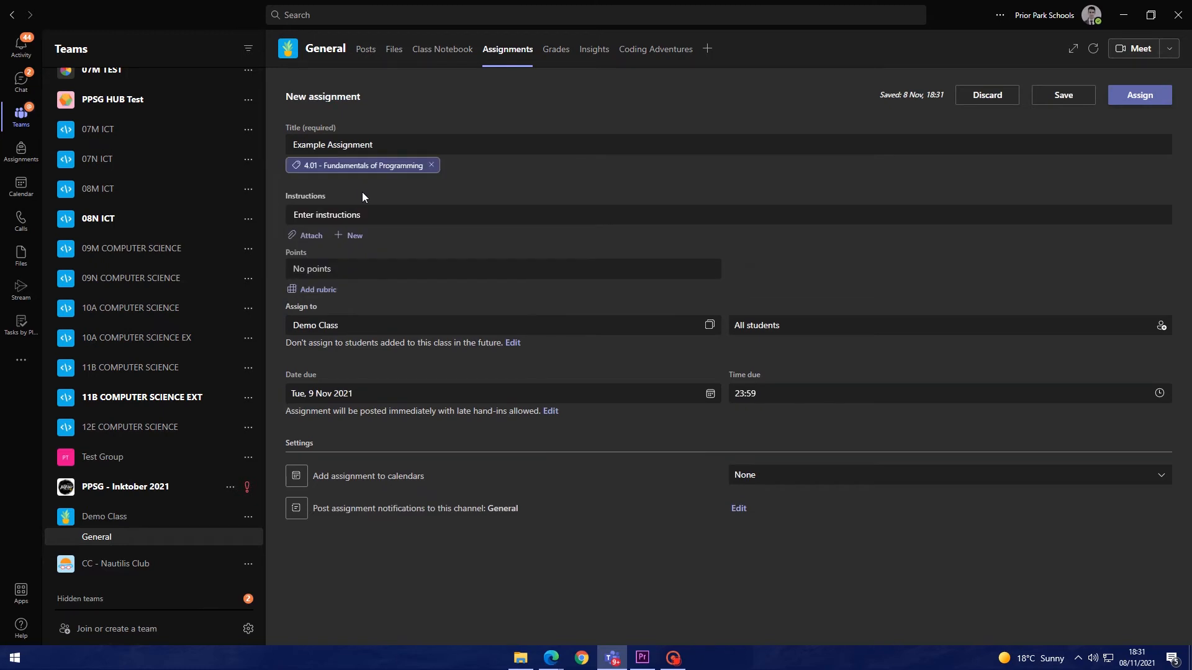
key(alt+Tab)
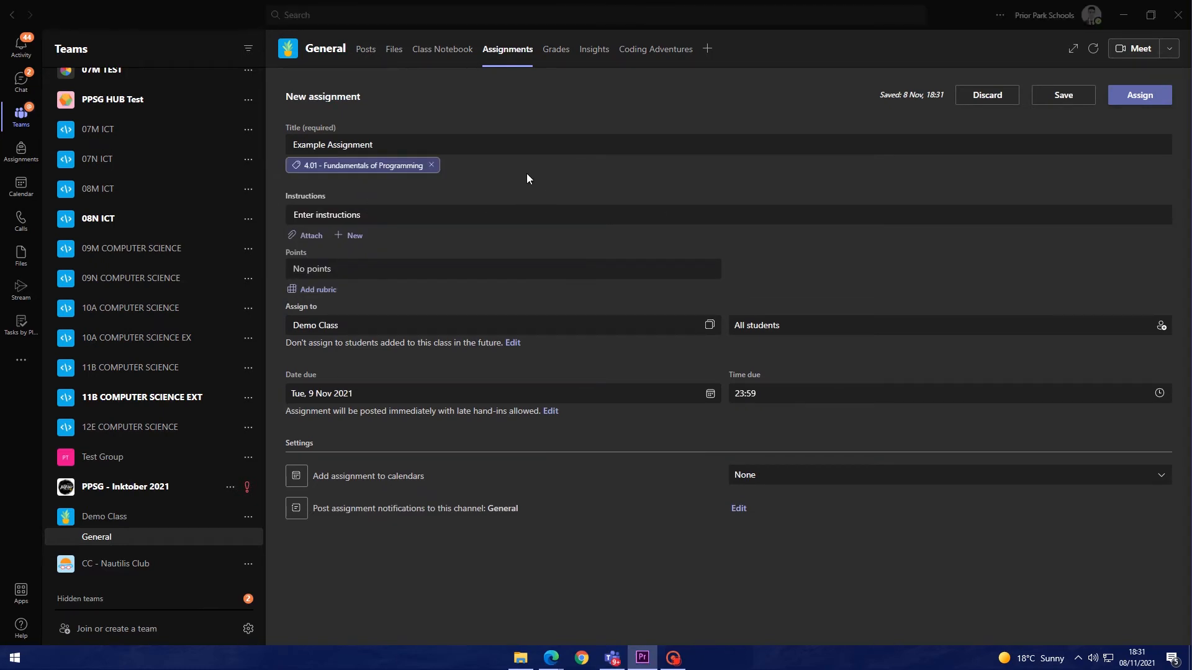
Look through the available attachment sources and new document types for the assignment's instructions.
click(434, 214)
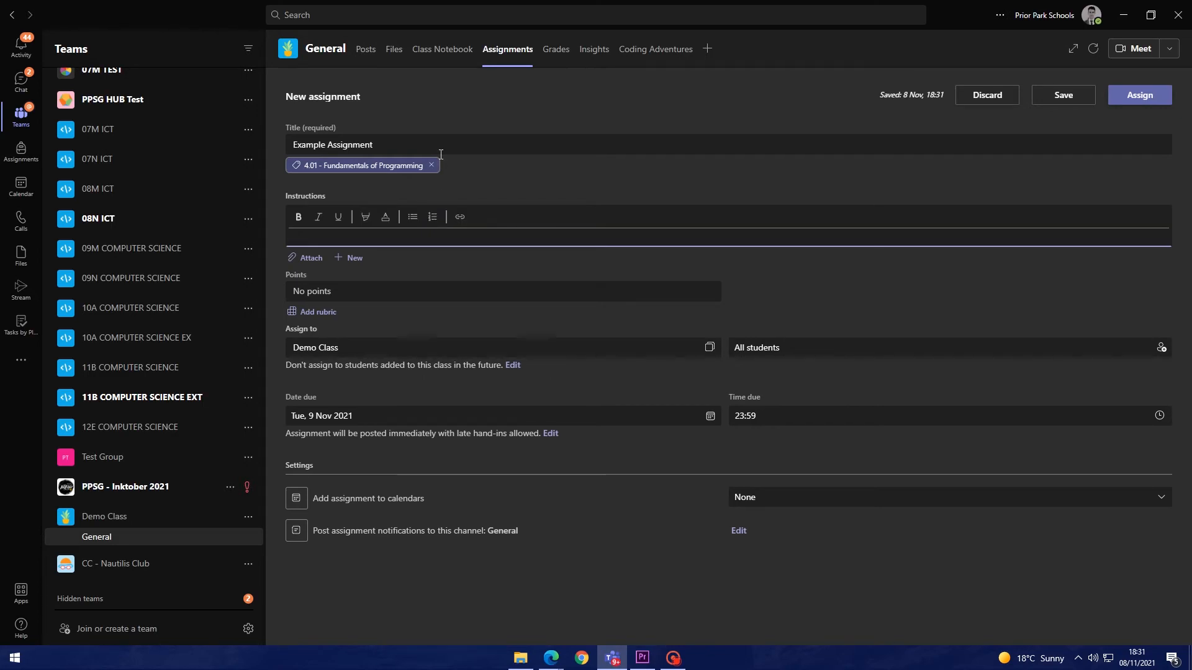
click(303, 258)
click(310, 239)
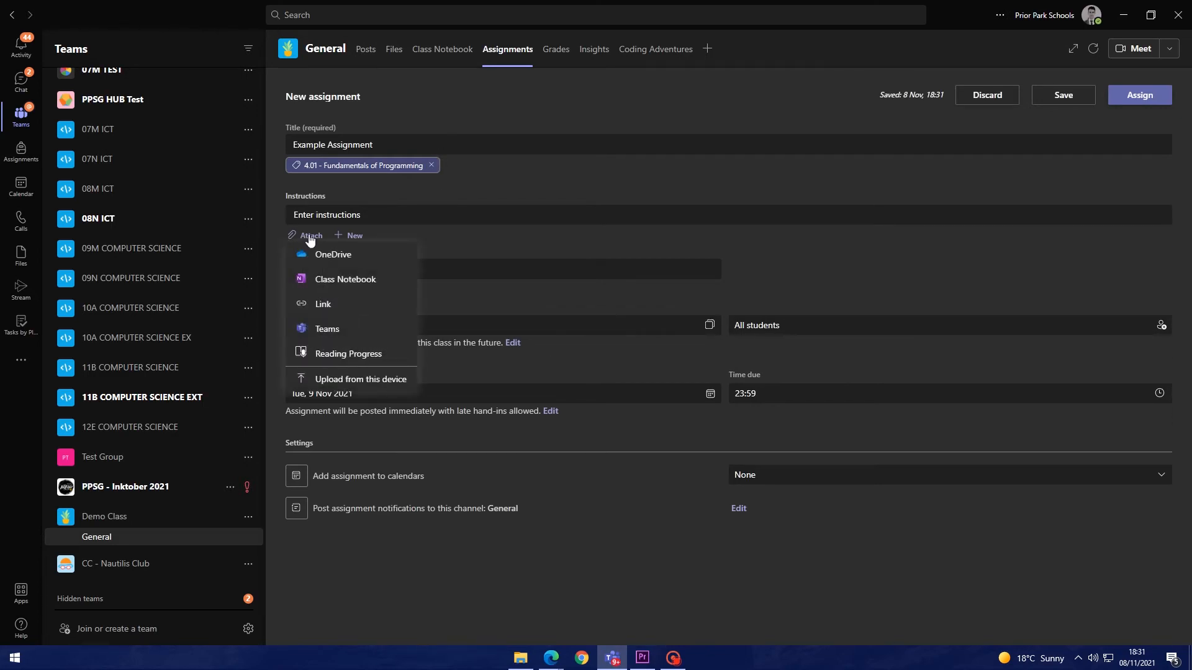
click(349, 238)
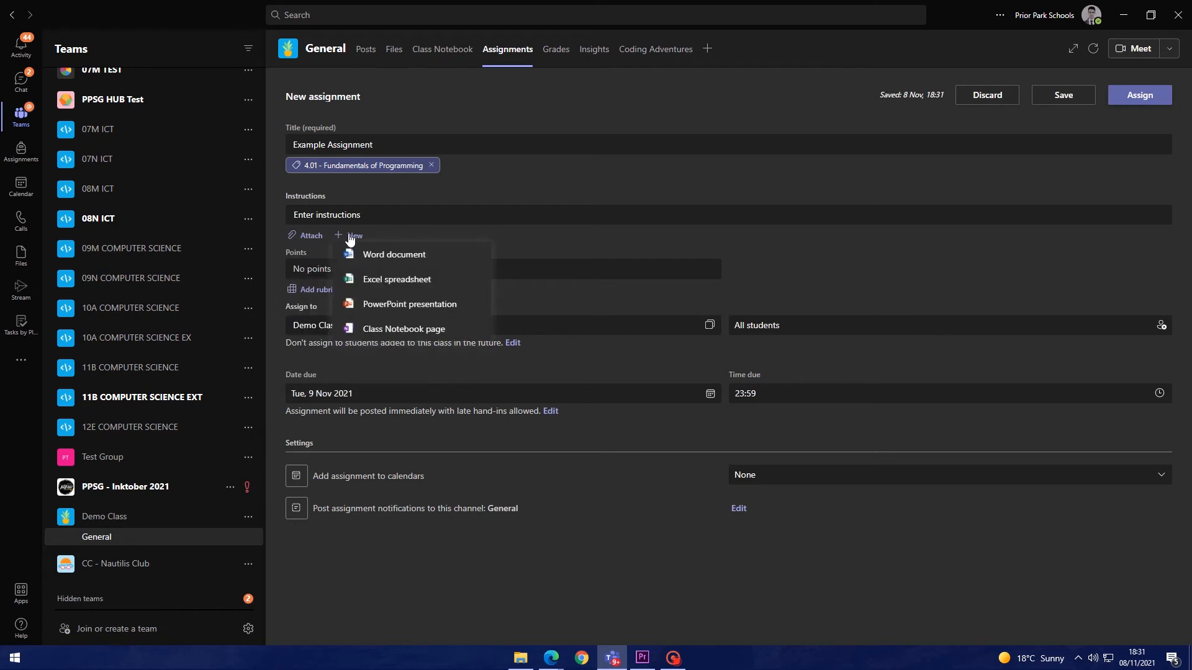
Attach the Class Notebook page Example Notes from _Teacher Only, 01 - Class Notes, and have it copied to the students' Demo section.
click(317, 240)
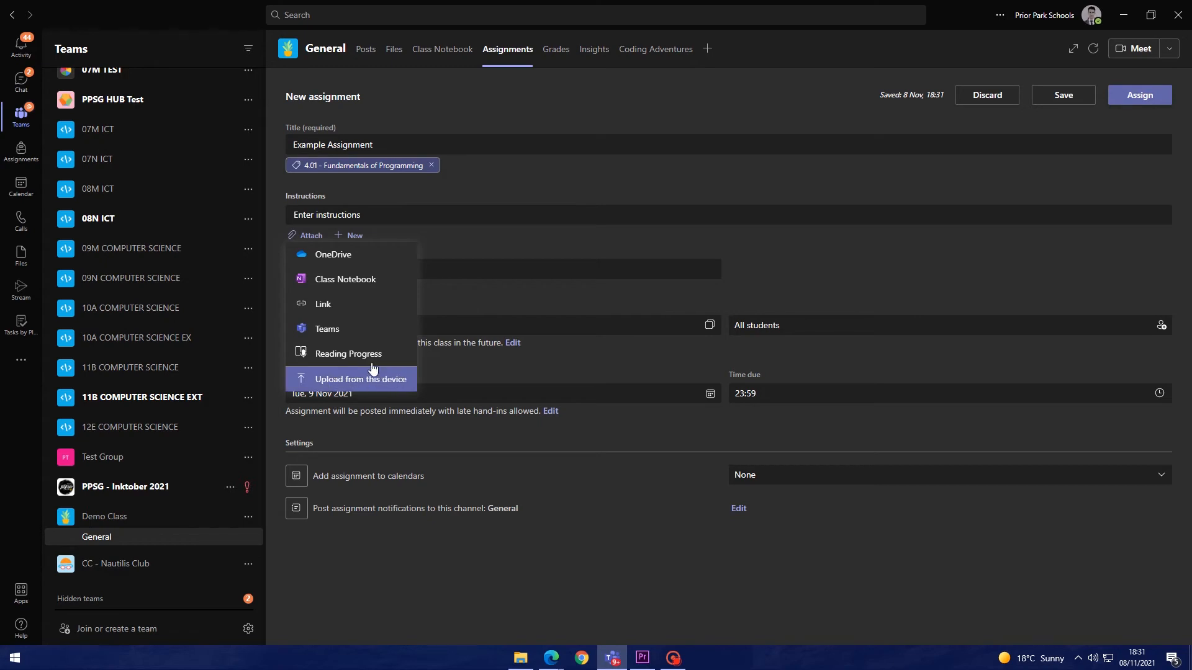
click(362, 289)
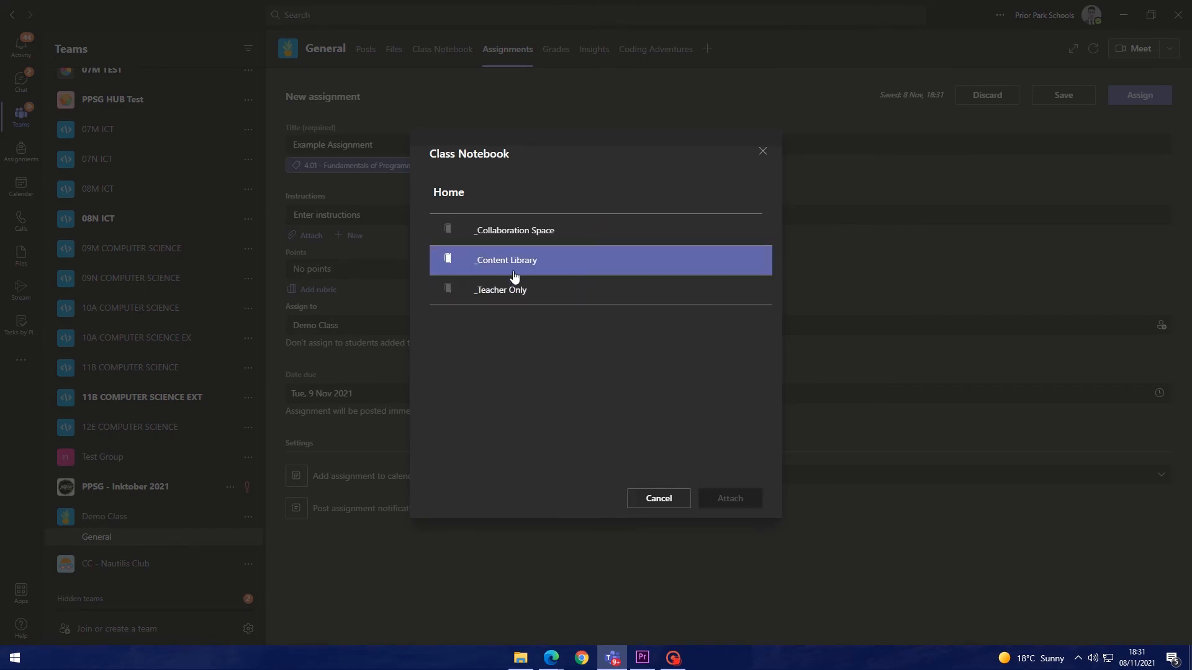
click(521, 291)
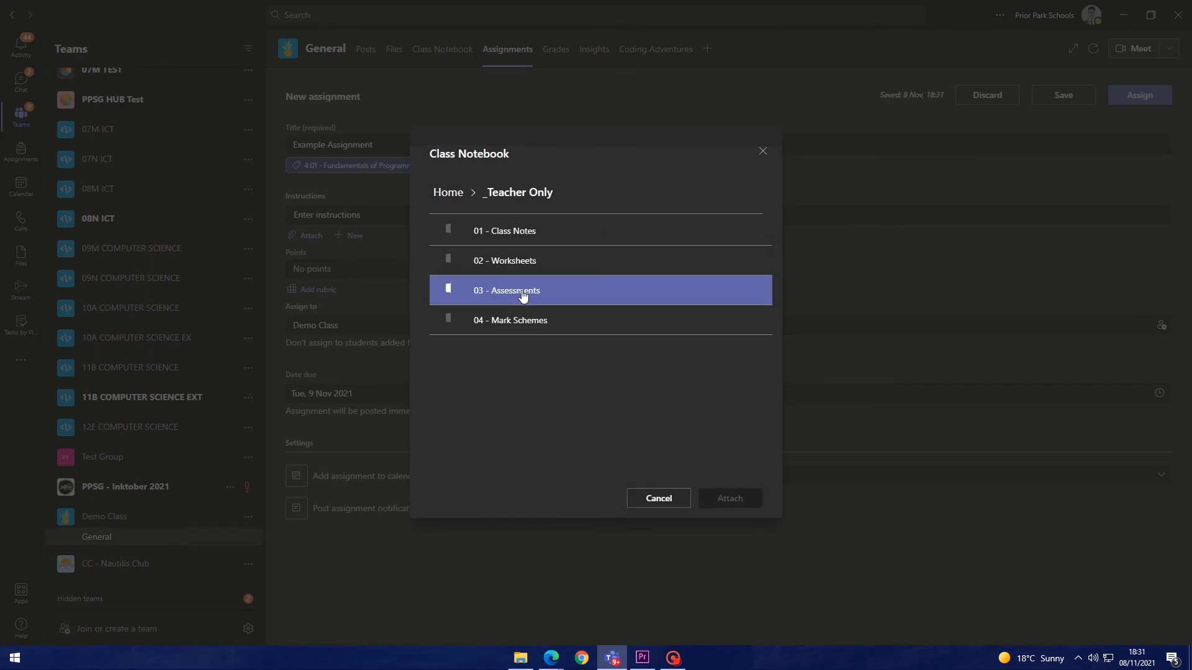
click(527, 235)
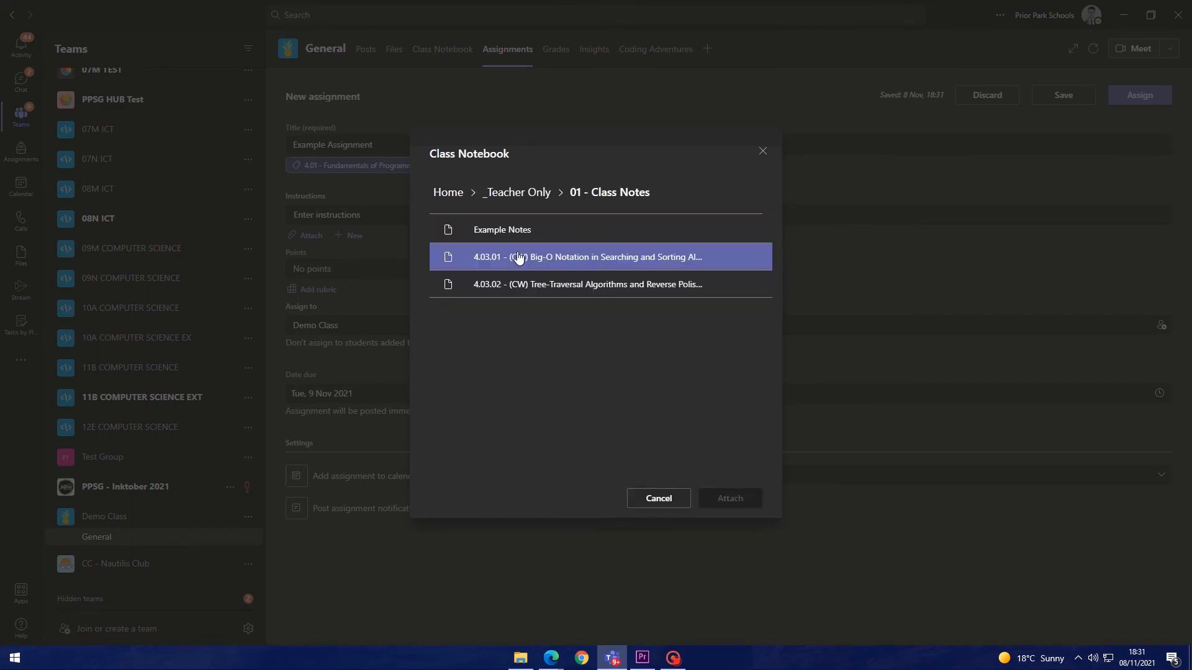
click(522, 239)
click(730, 498)
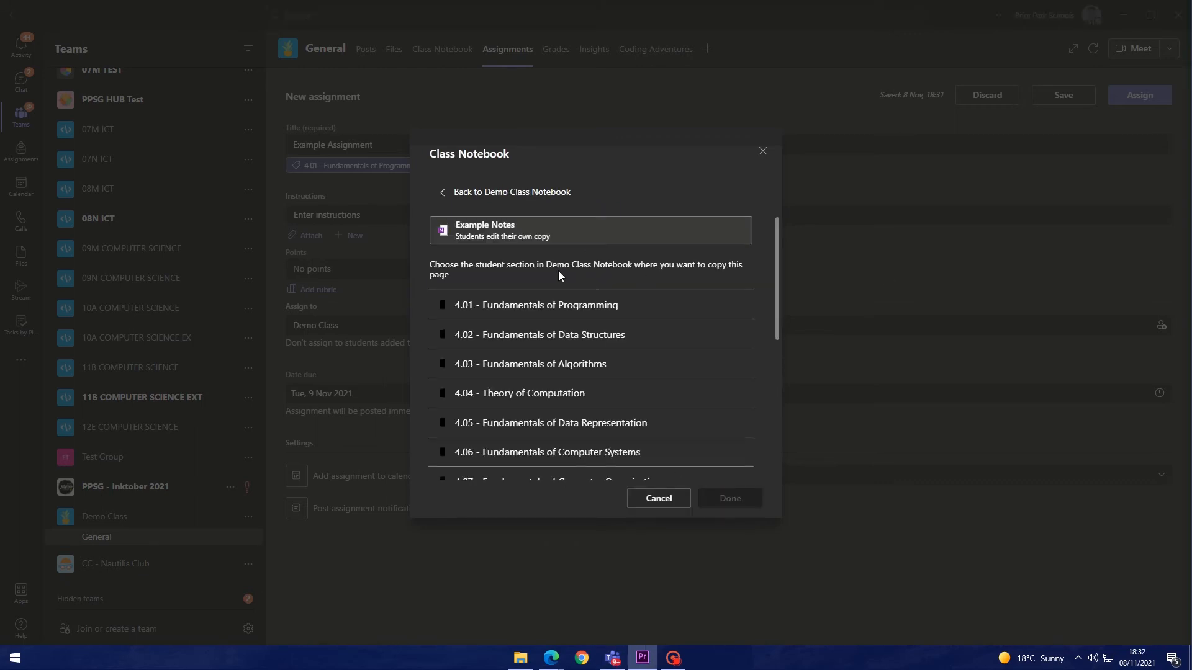
click(646, 338)
drag(776, 283, 763, 410)
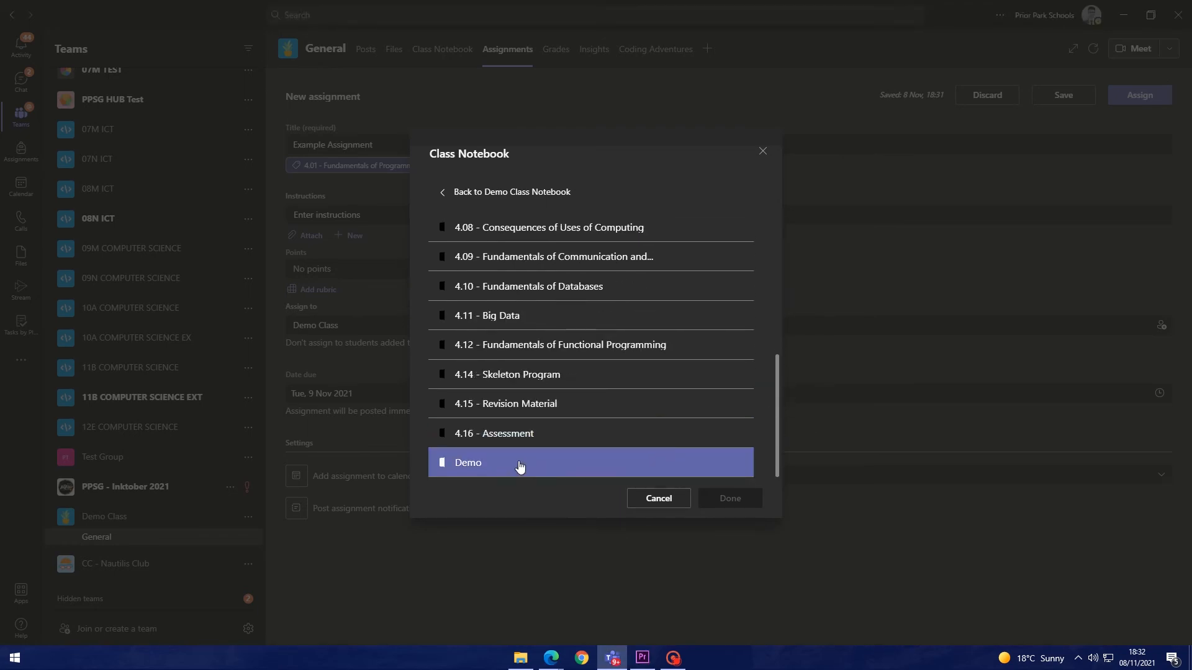
click(520, 467)
click(742, 498)
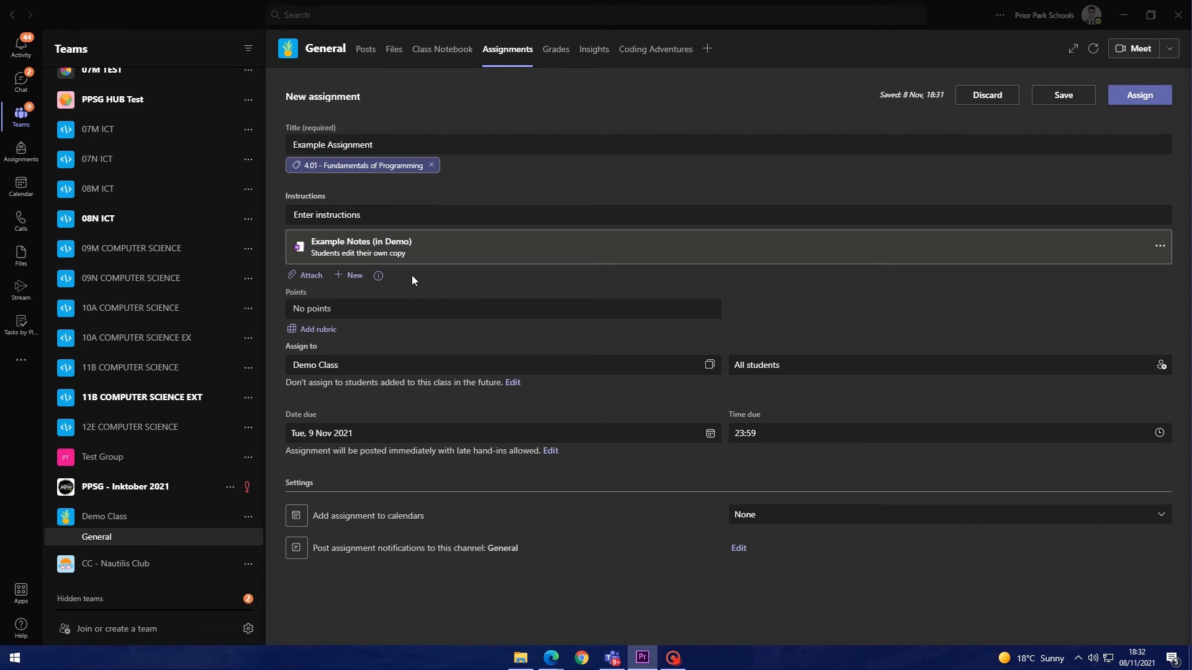
Open the Demo Class Rubric for the assignment, review its marking criteria and leave without attaching it.
click(320, 310)
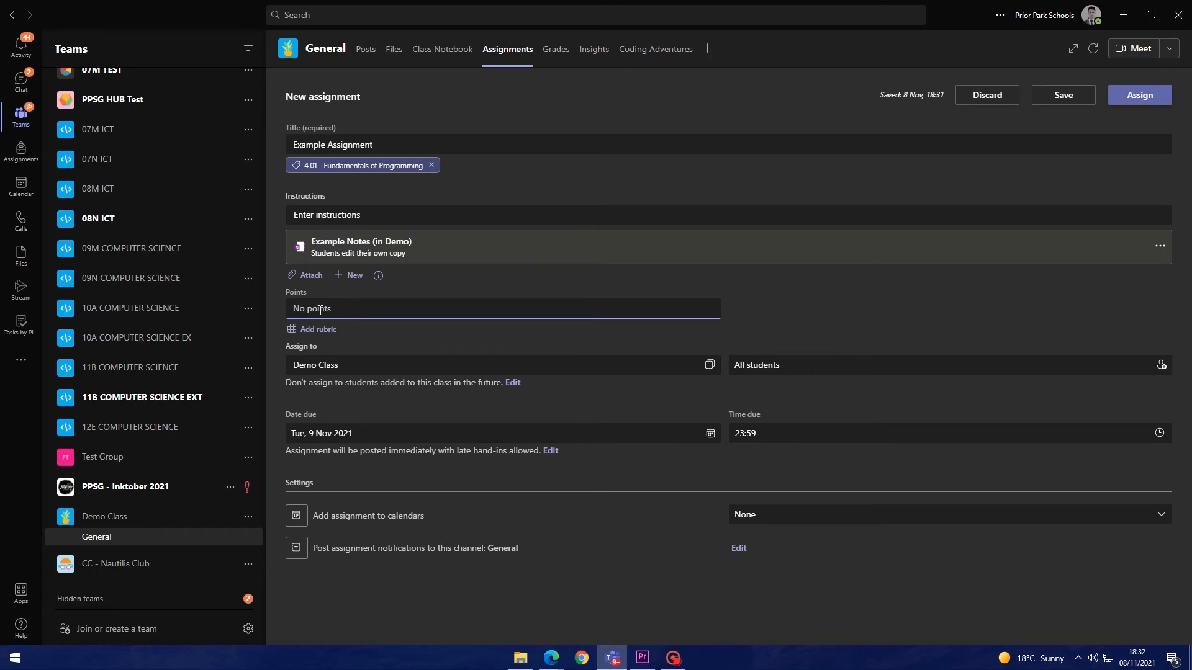
text(12)
click(322, 330)
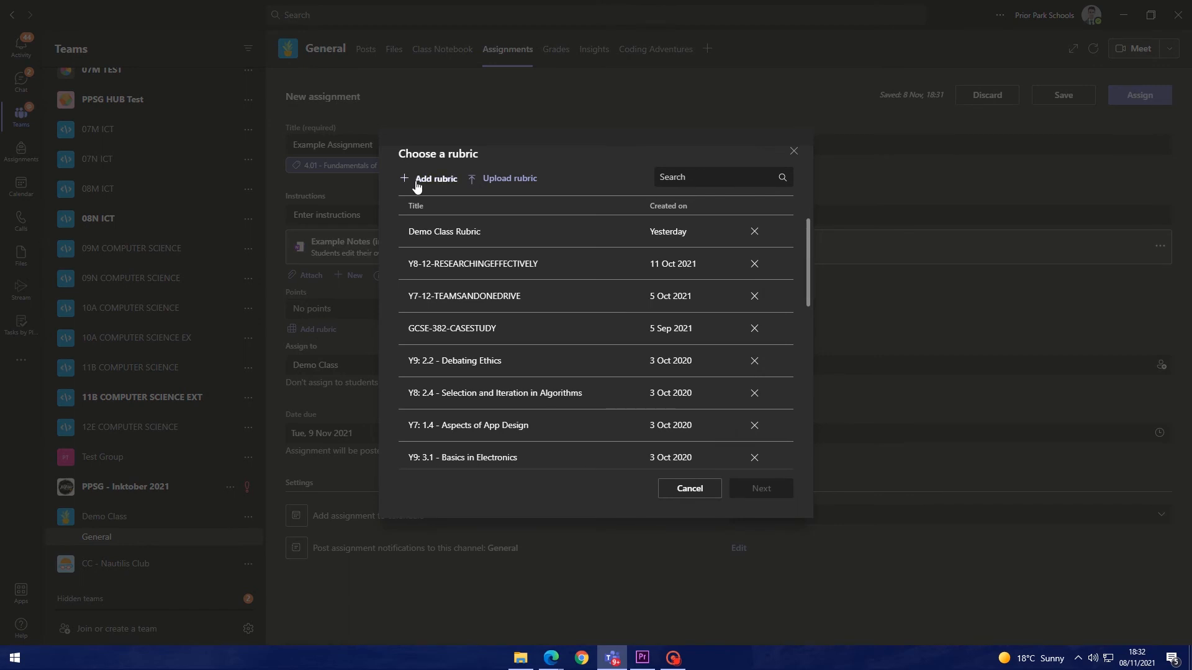
click(434, 238)
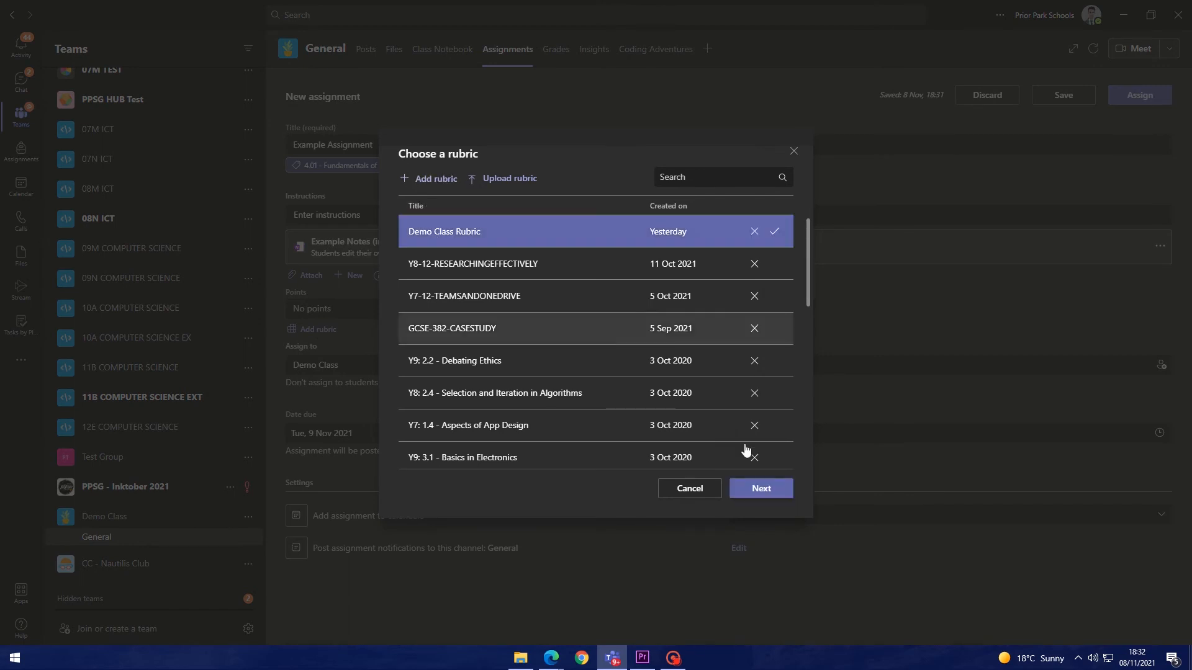
click(761, 491)
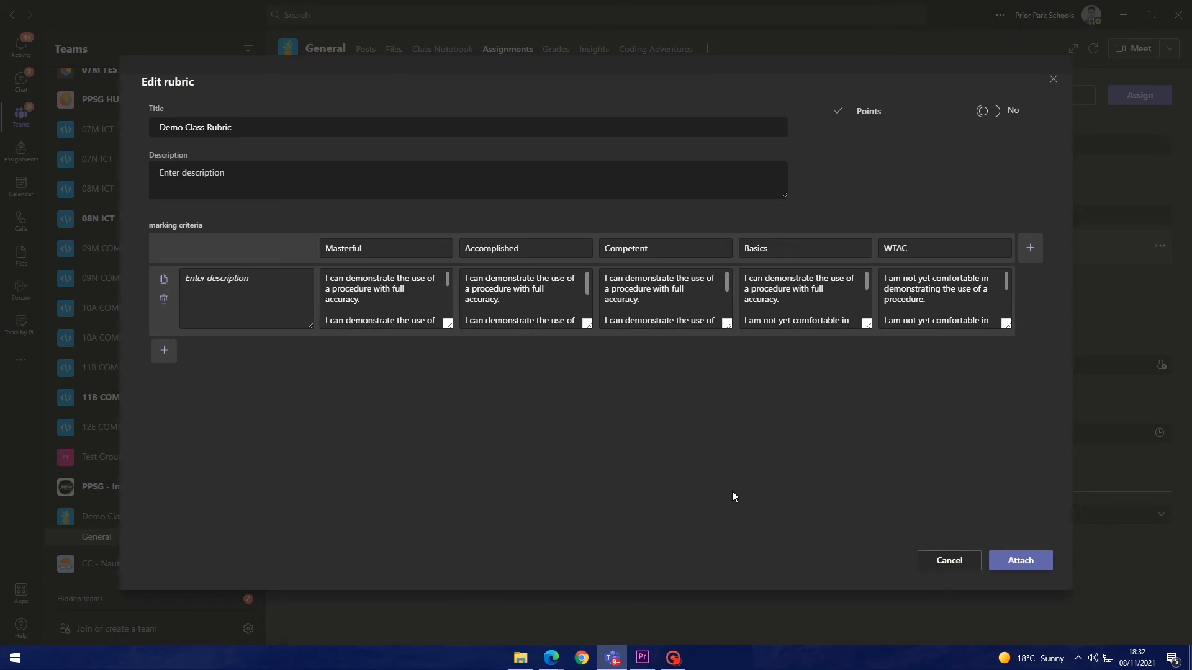
click(944, 564)
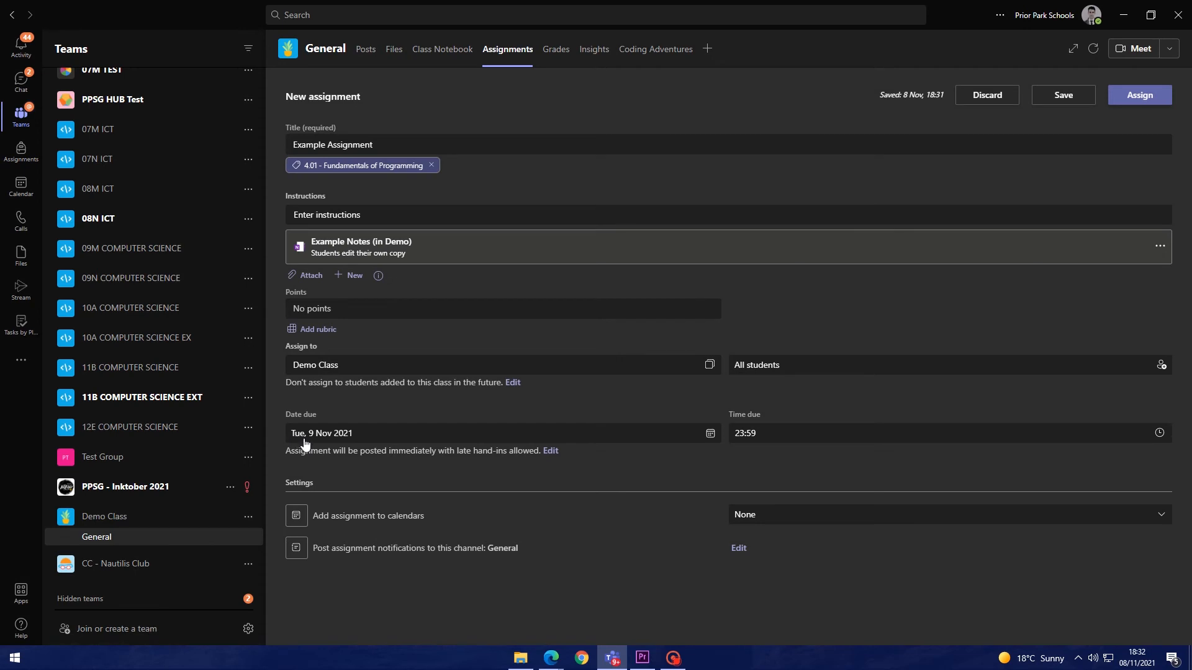
Try out scheduling the assignment for a future post date, cancel the timeline edit and discard the assignment draft.
click(551, 452)
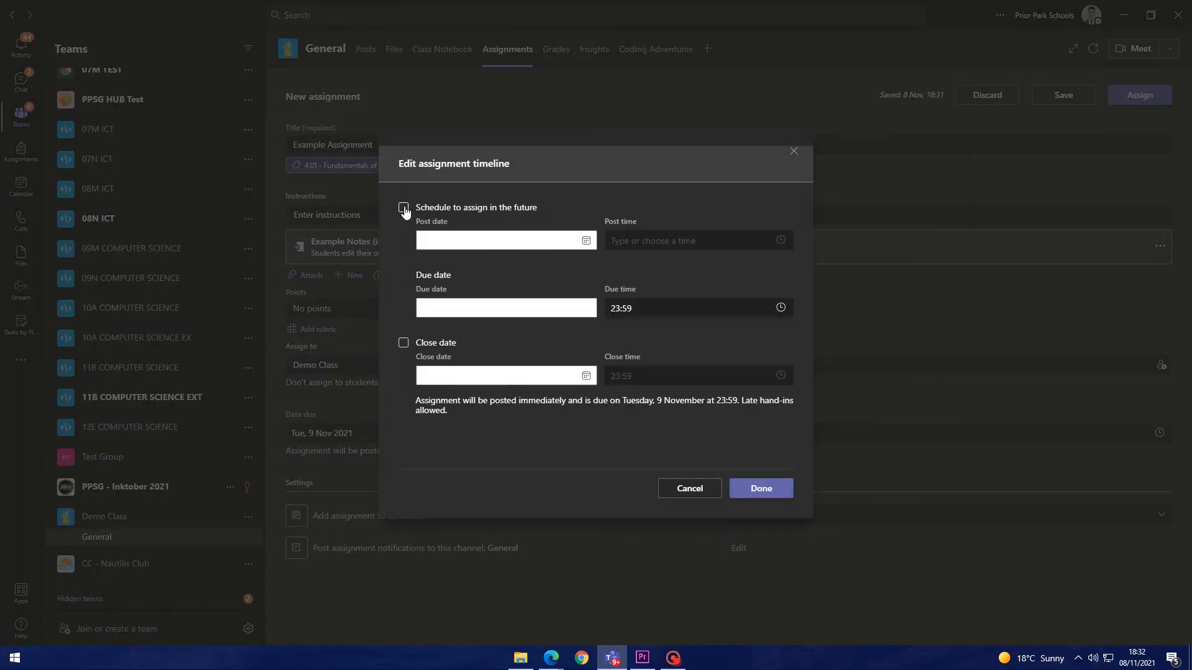
click(404, 208)
click(526, 244)
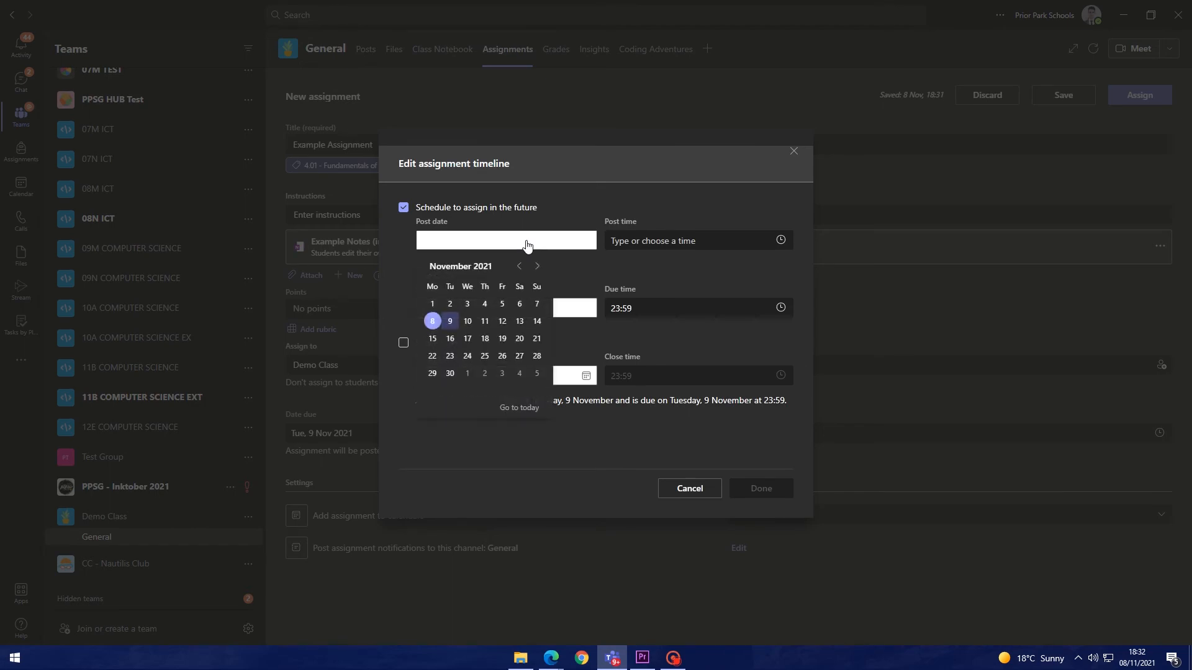
click(692, 490)
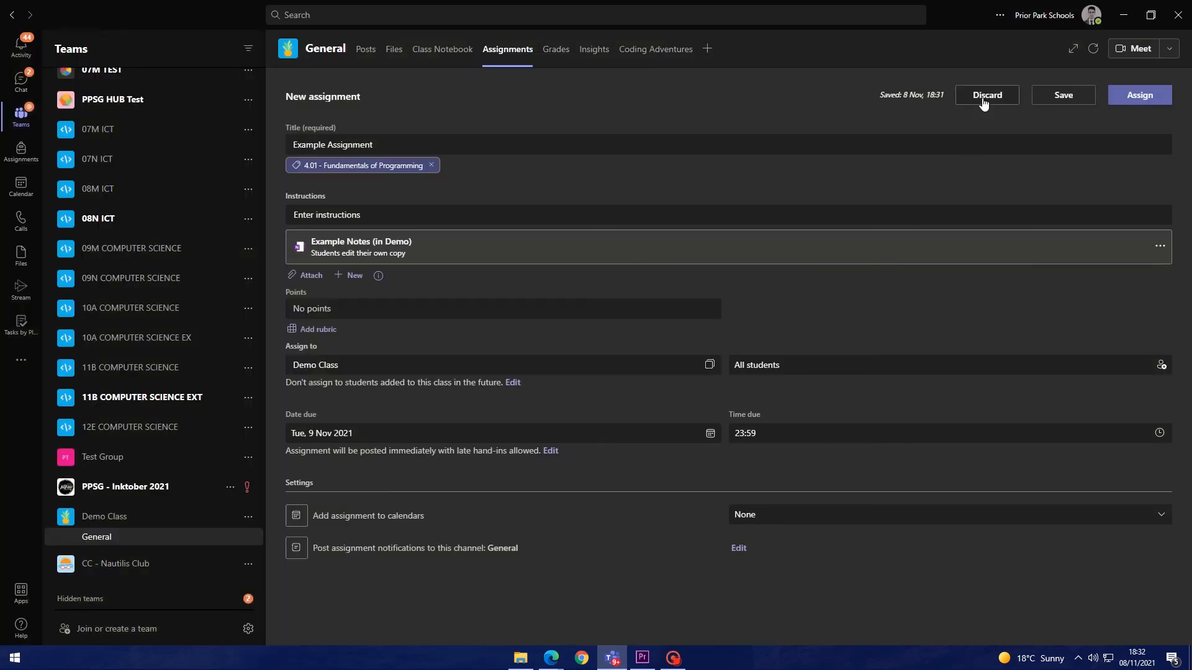
click(984, 96)
click(806, 390)
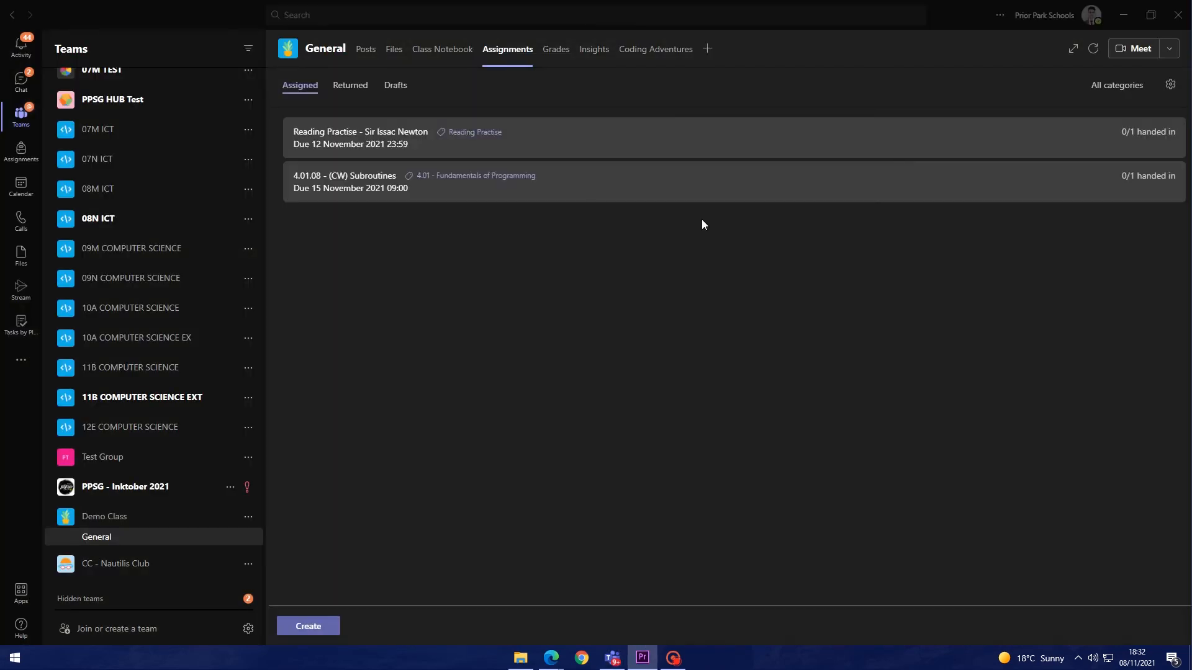
Open the assignment 4.01.08 - (CW) Subroutines and view the test student's work that needs revision.
click(391, 197)
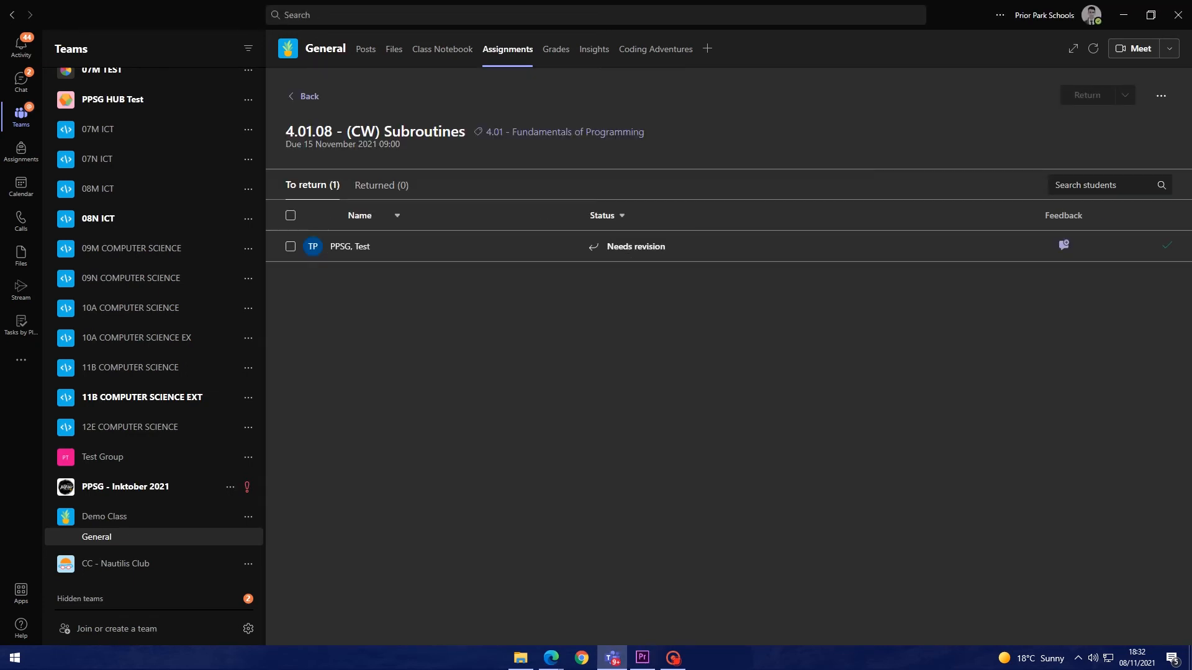
key(alt+Tab)
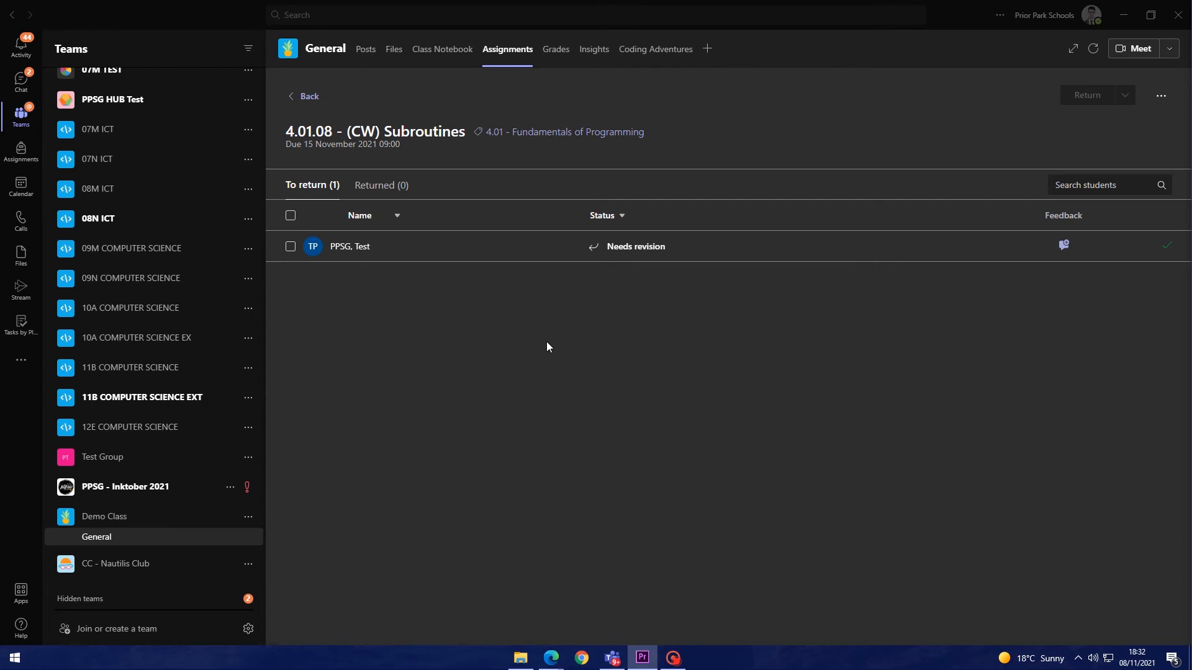
click(622, 217)
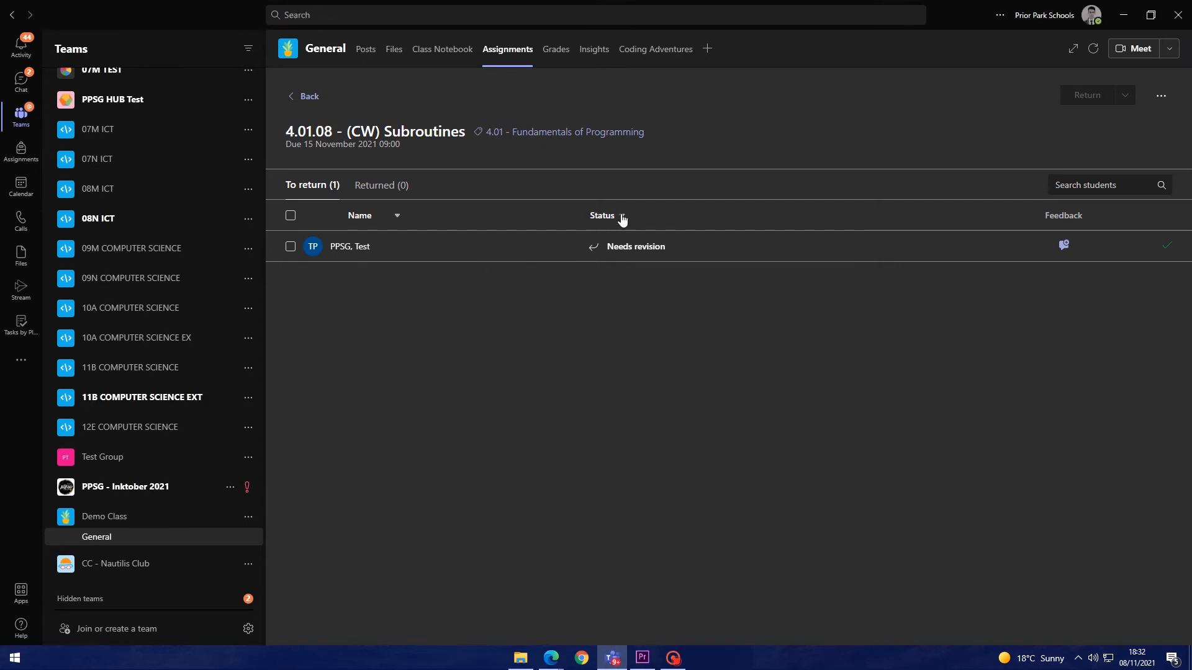
click(630, 250)
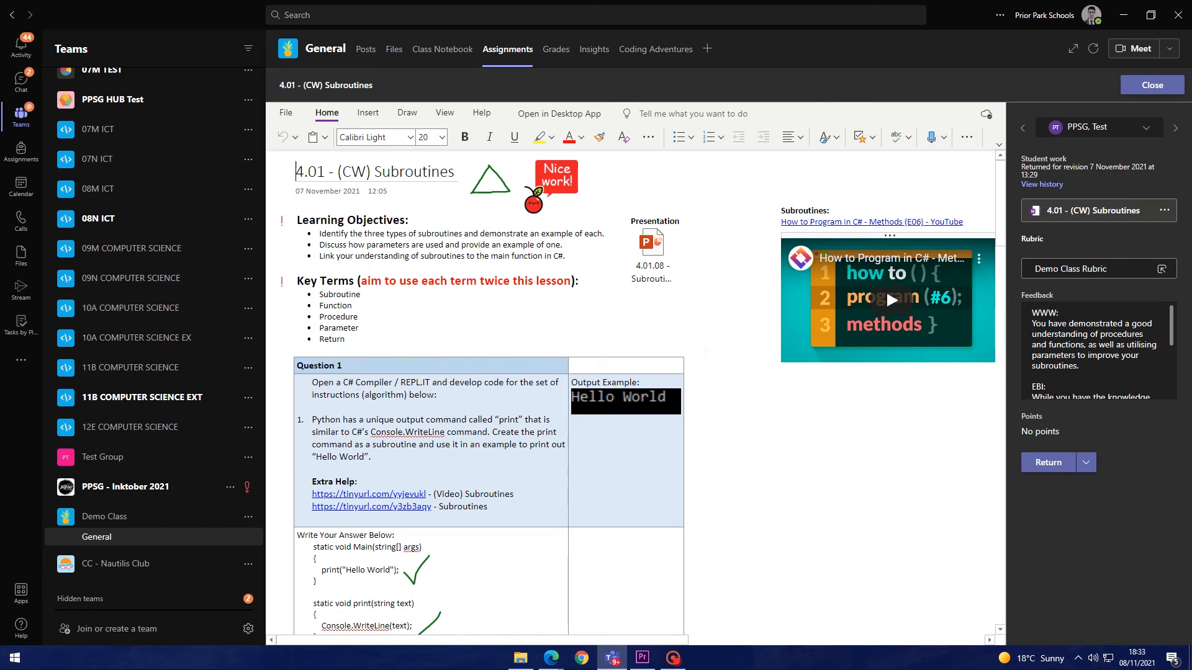
Examine the marked answers on the student's Subroutines page and the full written feedback down to the suggested reading.
scroll(885, 288, down, 15)
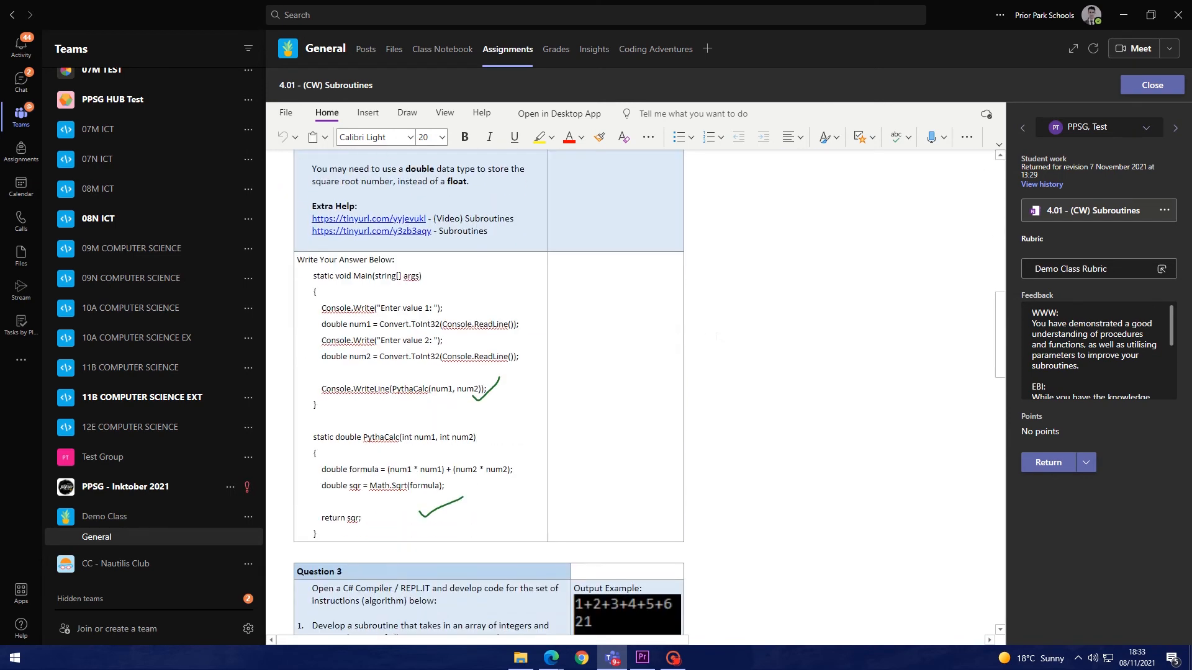
scroll(886, 289, up, 15)
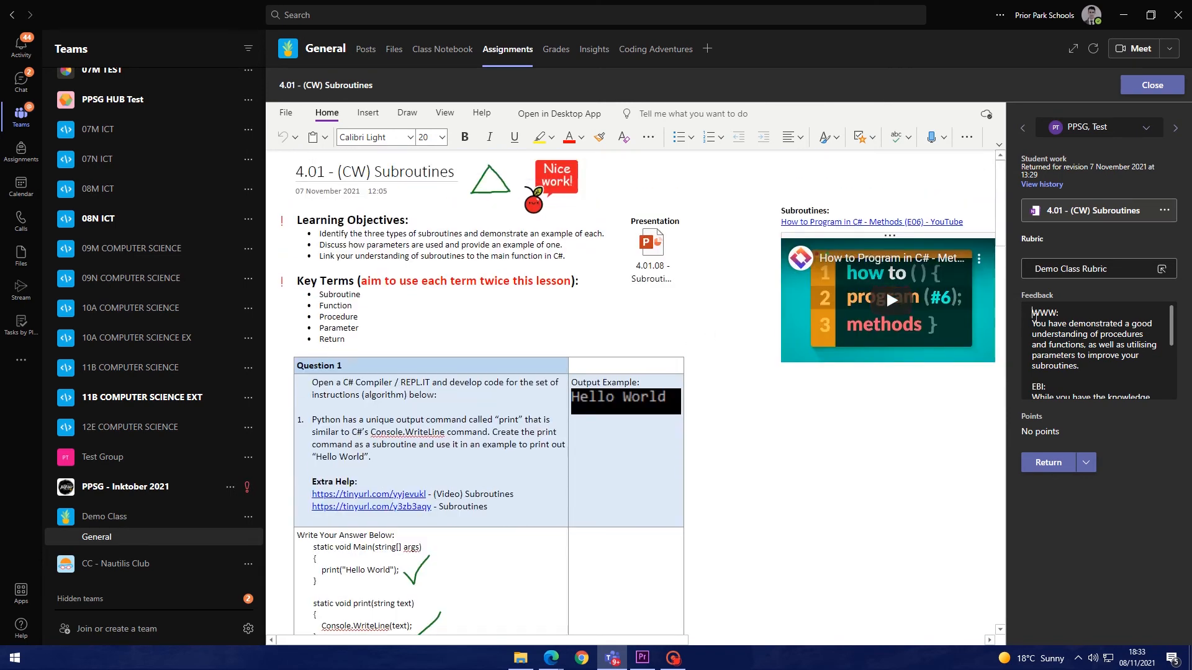
key(ctrl+a)
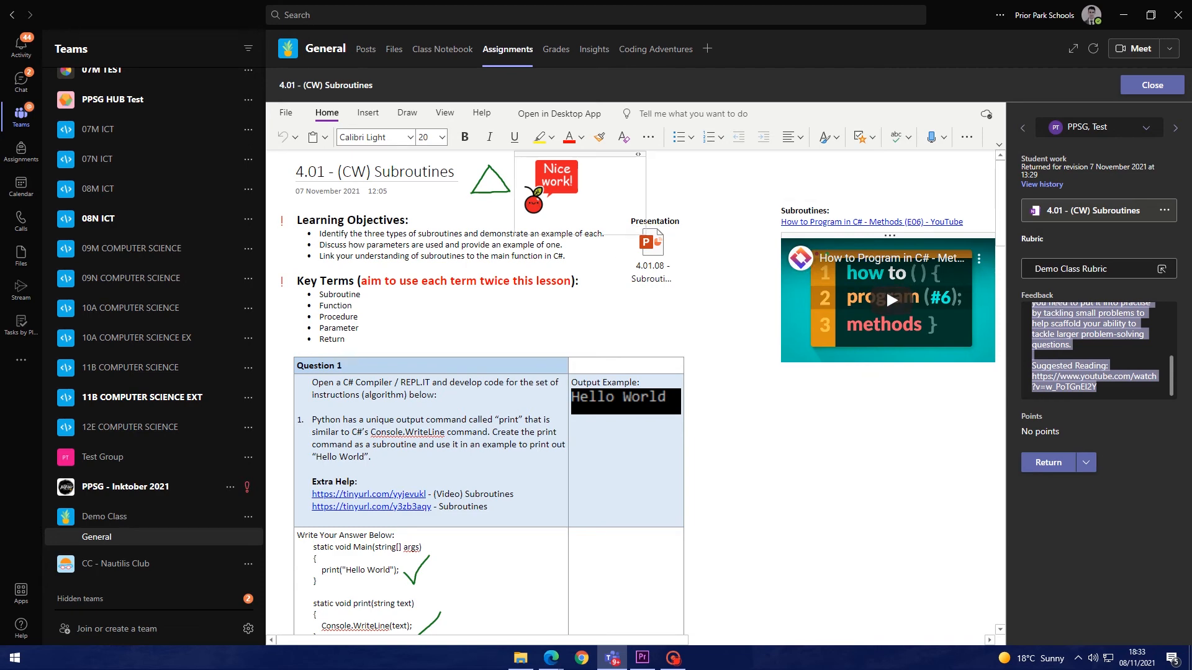
scroll(885, 289, down, 3)
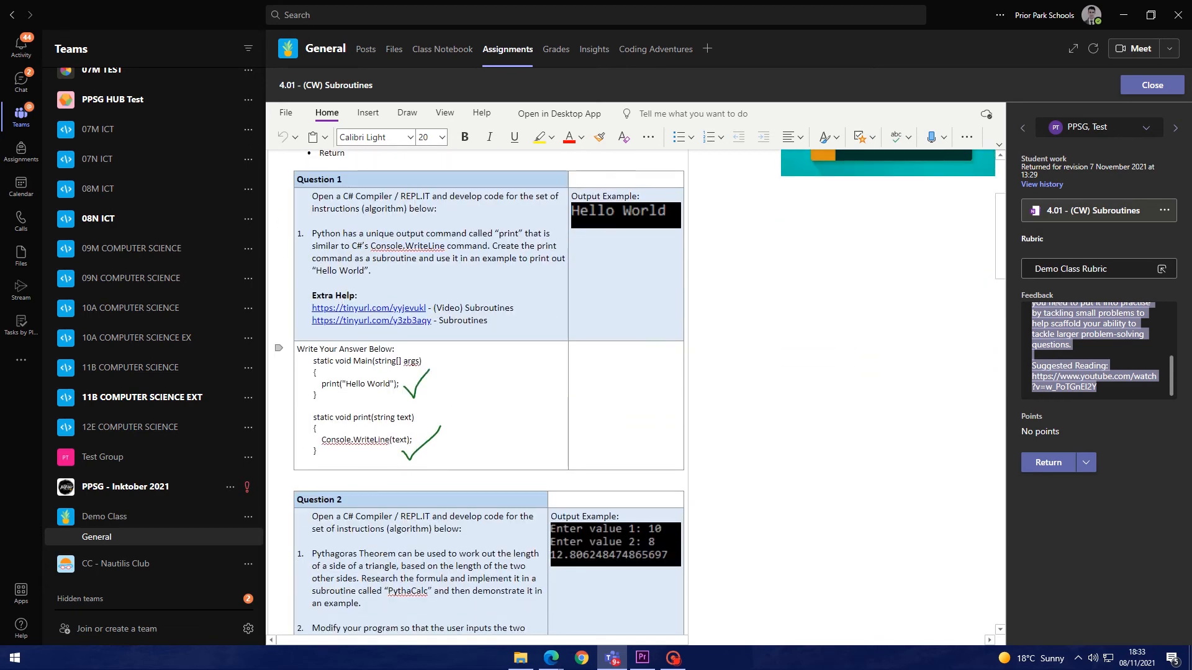
Place the insertion point in the blank space below the page's video and open the Bubble Doodle sticker set.
scroll(497, 403, up, 3)
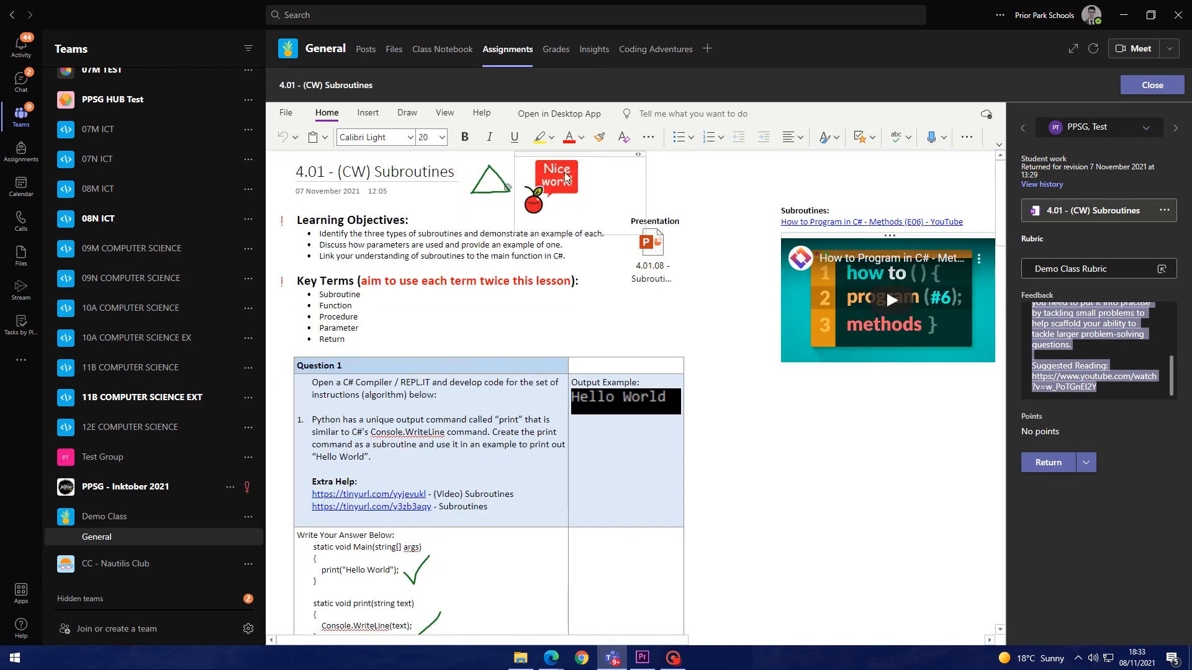
click(551, 188)
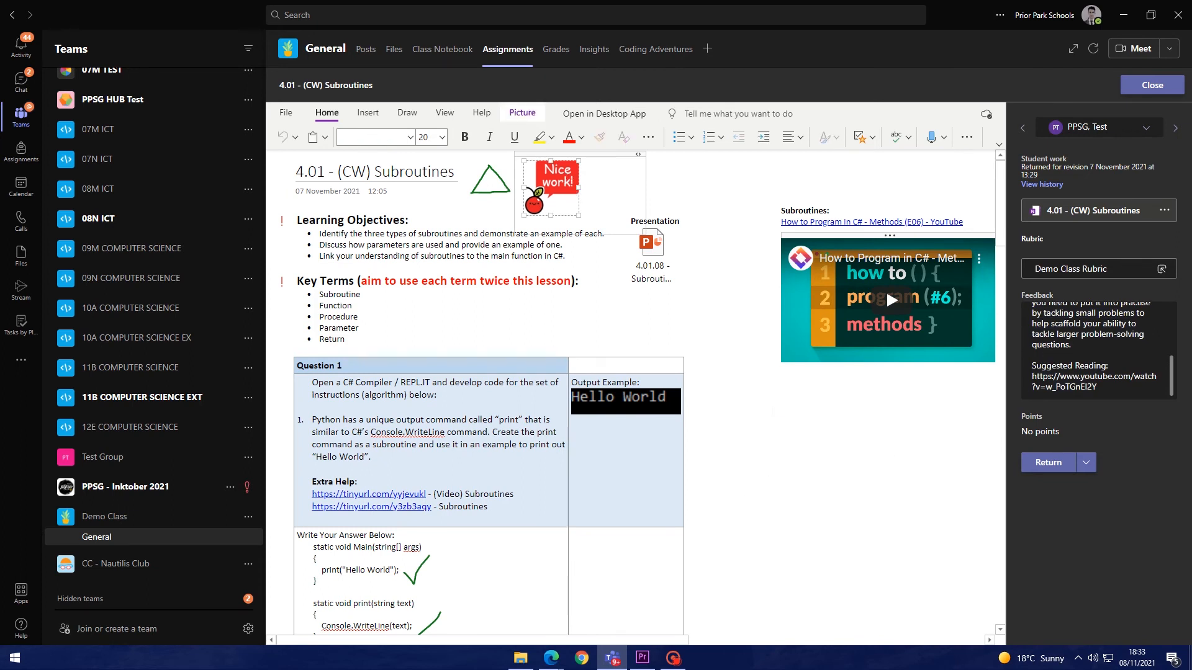
click(760, 396)
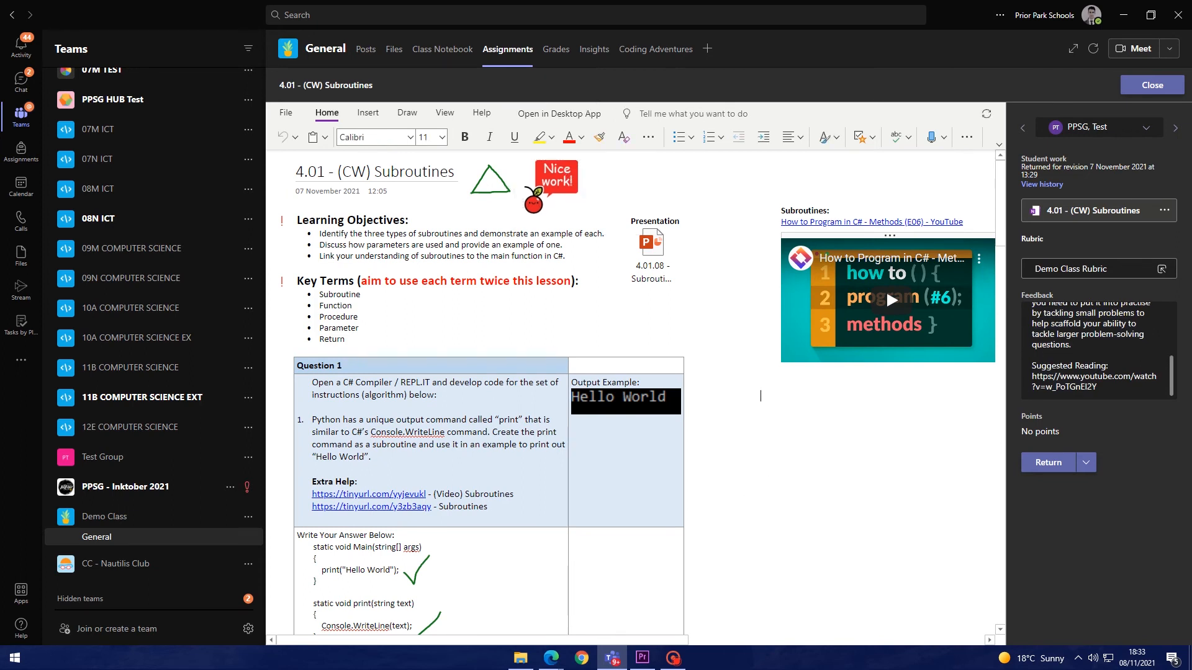
click(365, 118)
click(918, 138)
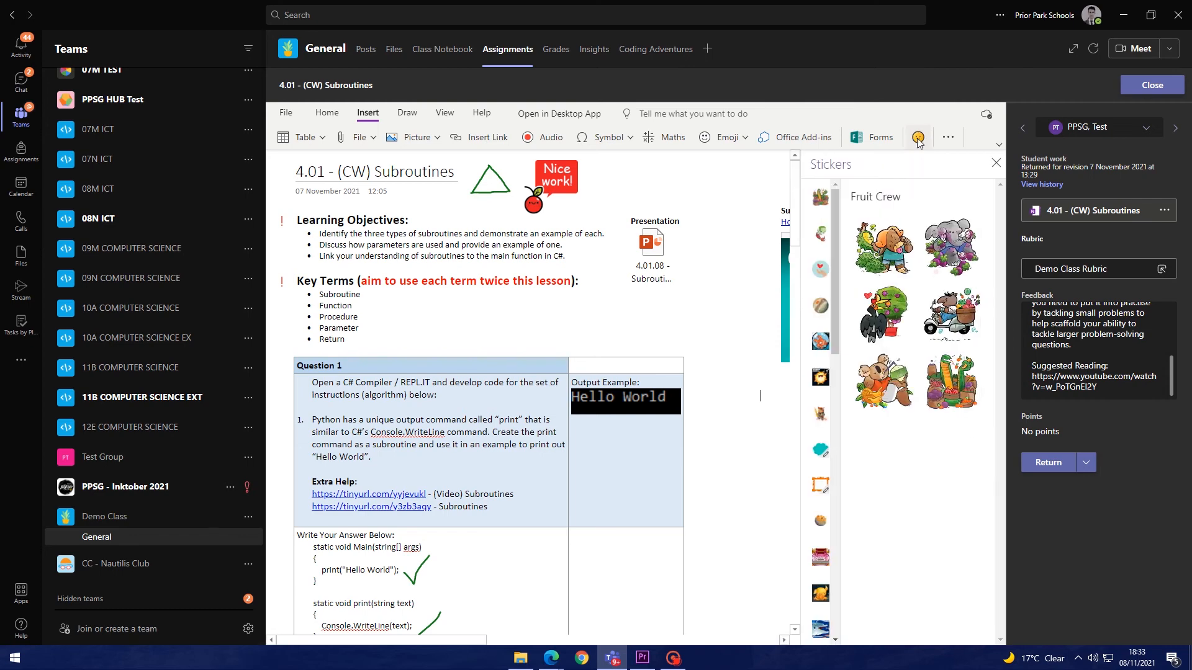
click(821, 452)
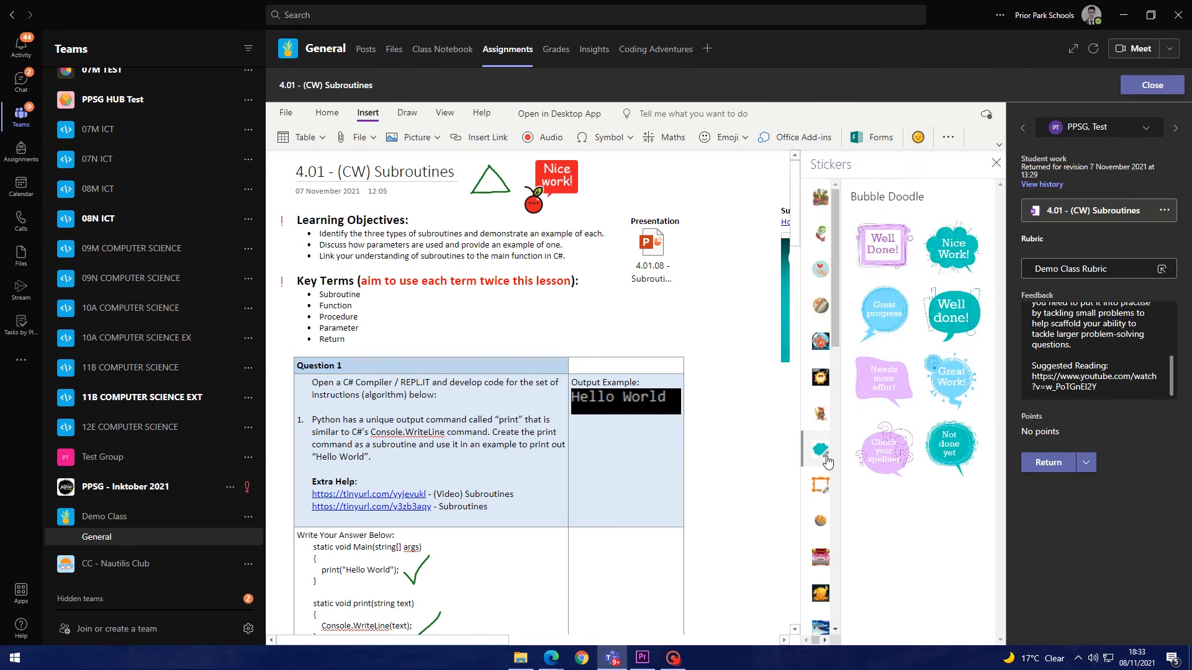
Insert the purple Well Done! sticker with its caption changed to "You've aced this!".
click(891, 246)
drag(924, 328, 836, 332)
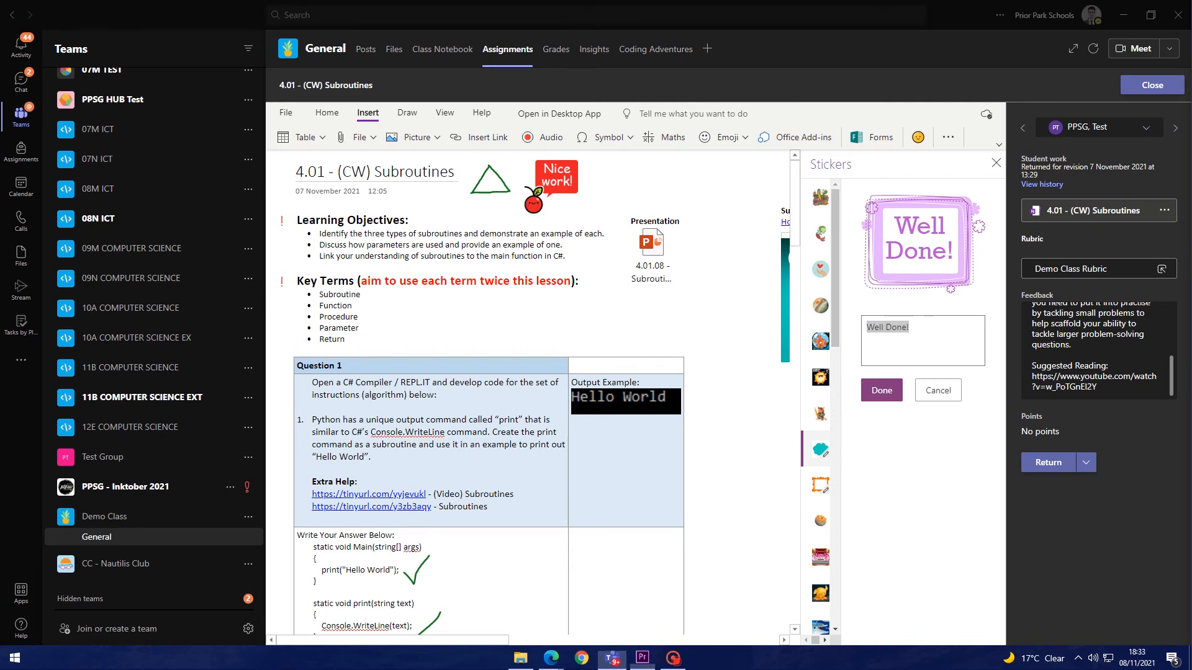
click(923, 322)
drag(924, 327, 842, 331)
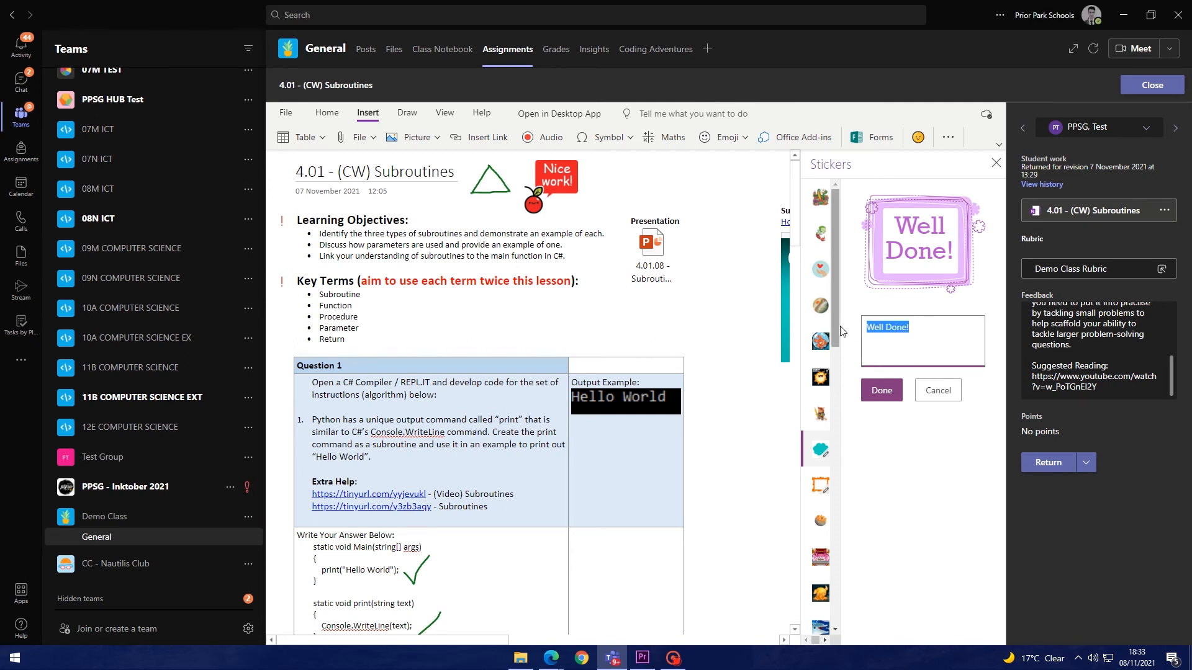
text(You've aced this!)
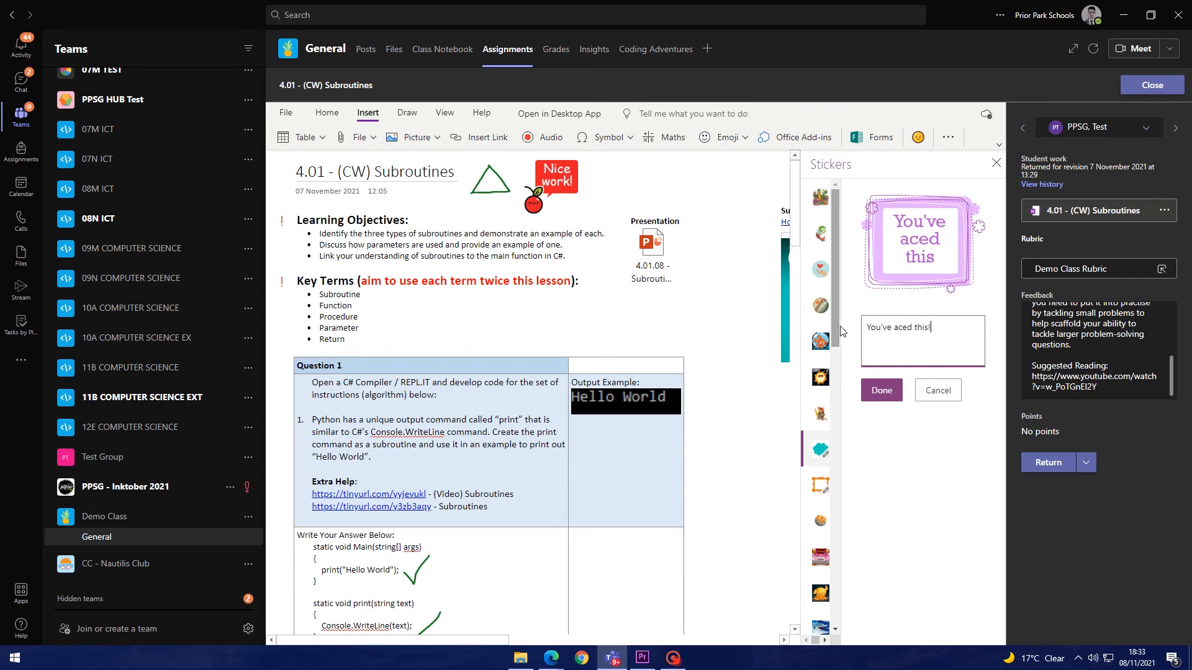
click(894, 391)
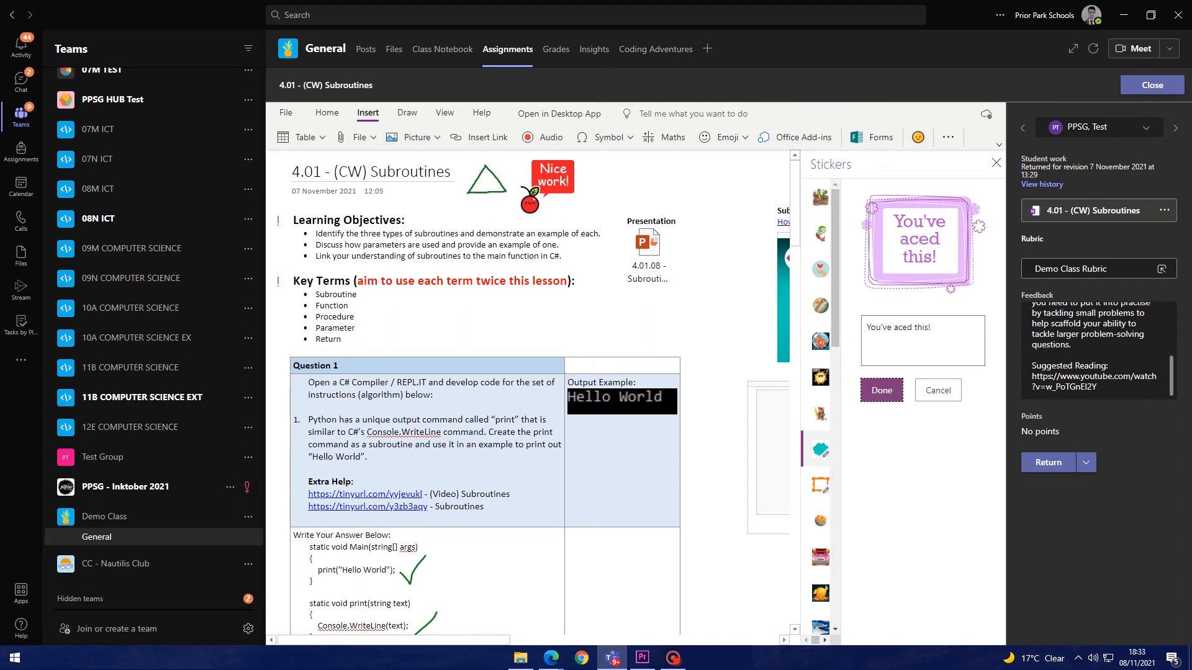
Move the new sticker slightly so it sits directly beneath the video and deselect it.
key(alt+Tab)
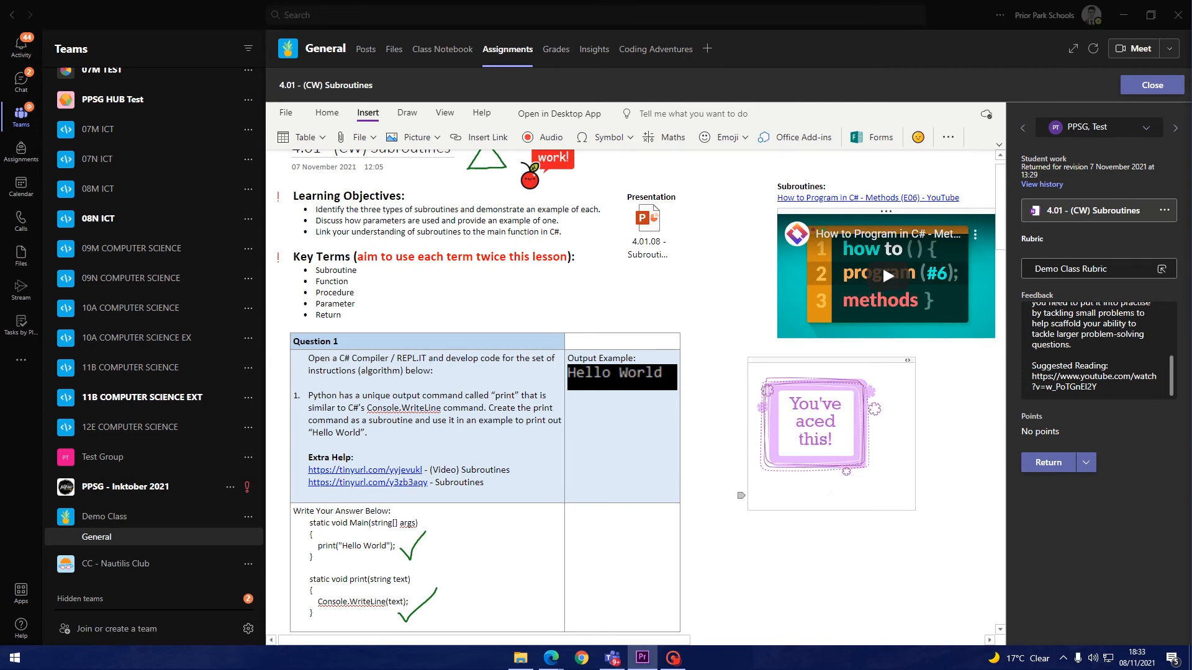
click(809, 405)
drag(777, 360, 797, 346)
click(729, 519)
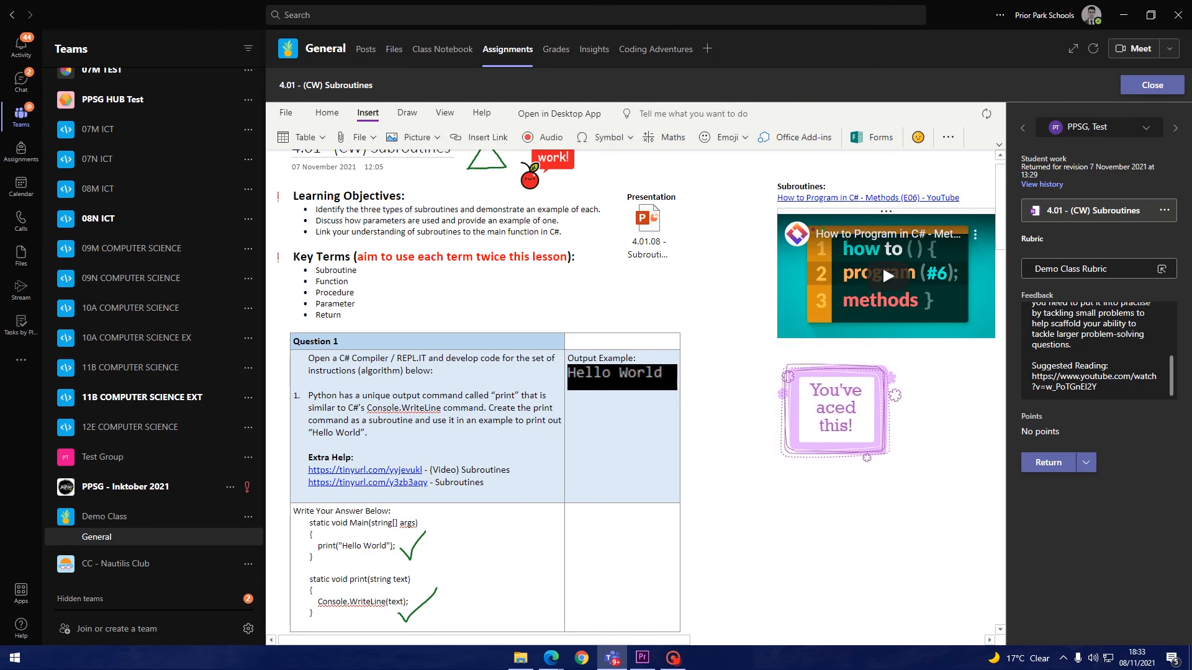
Dictate the comment "This is a test example" in the blank area below the sticker, then stop dictation.
scroll(733, 435, down, 2)
click(327, 113)
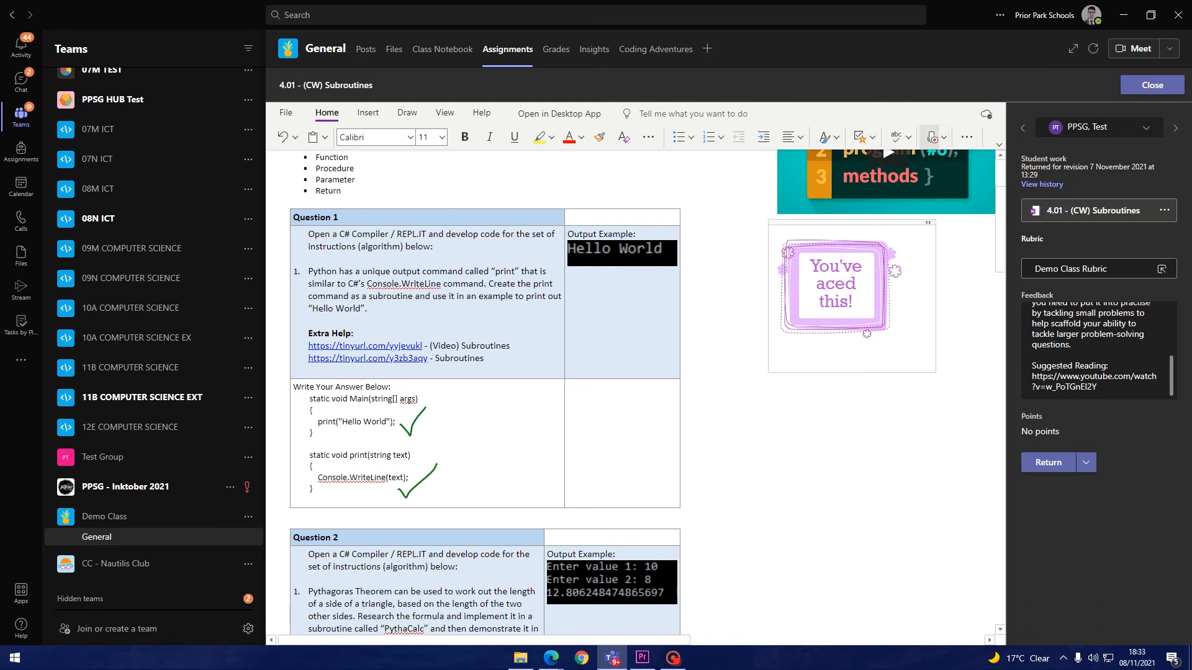
key(alt+Tab)
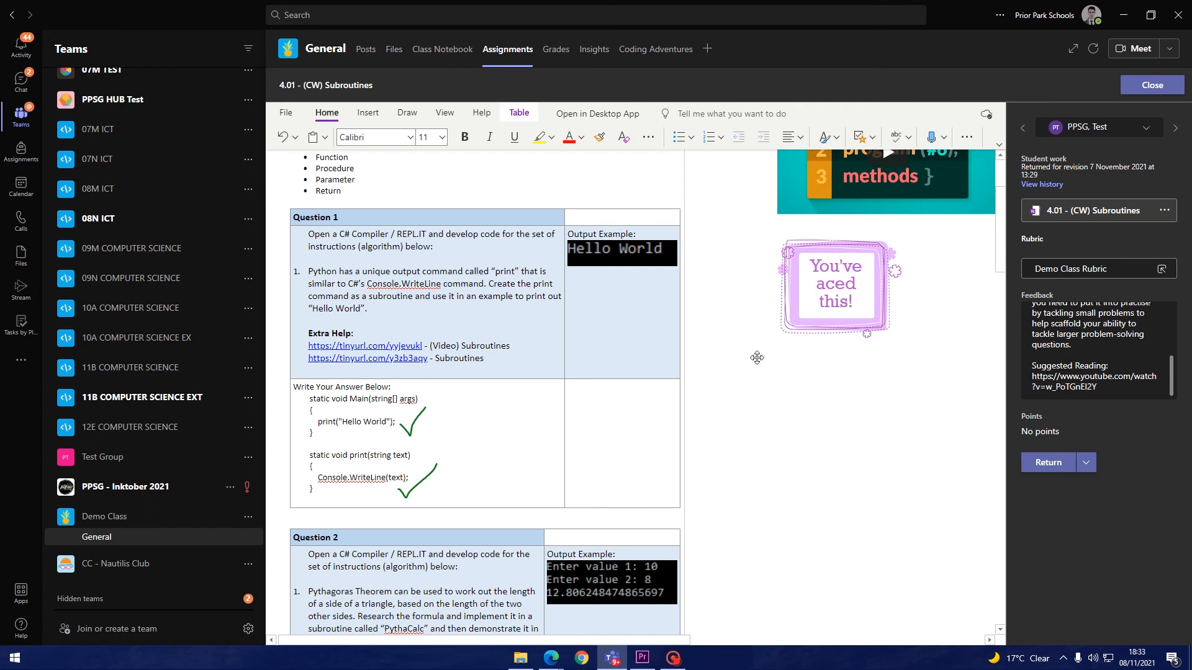
click(741, 396)
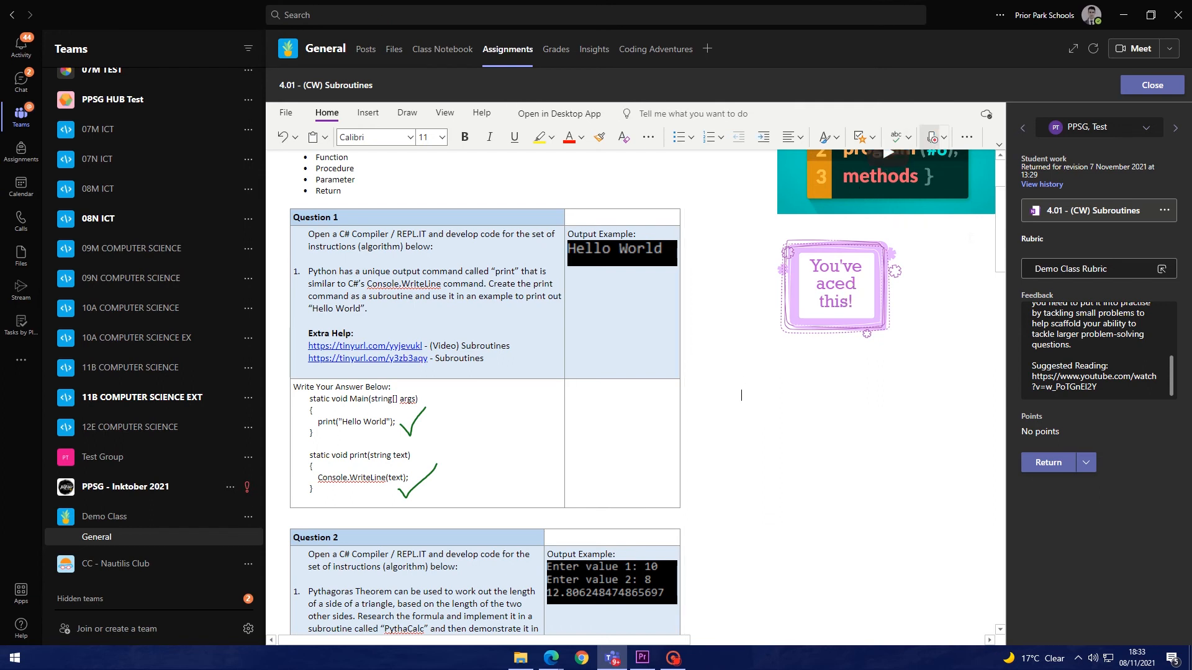
click(929, 138)
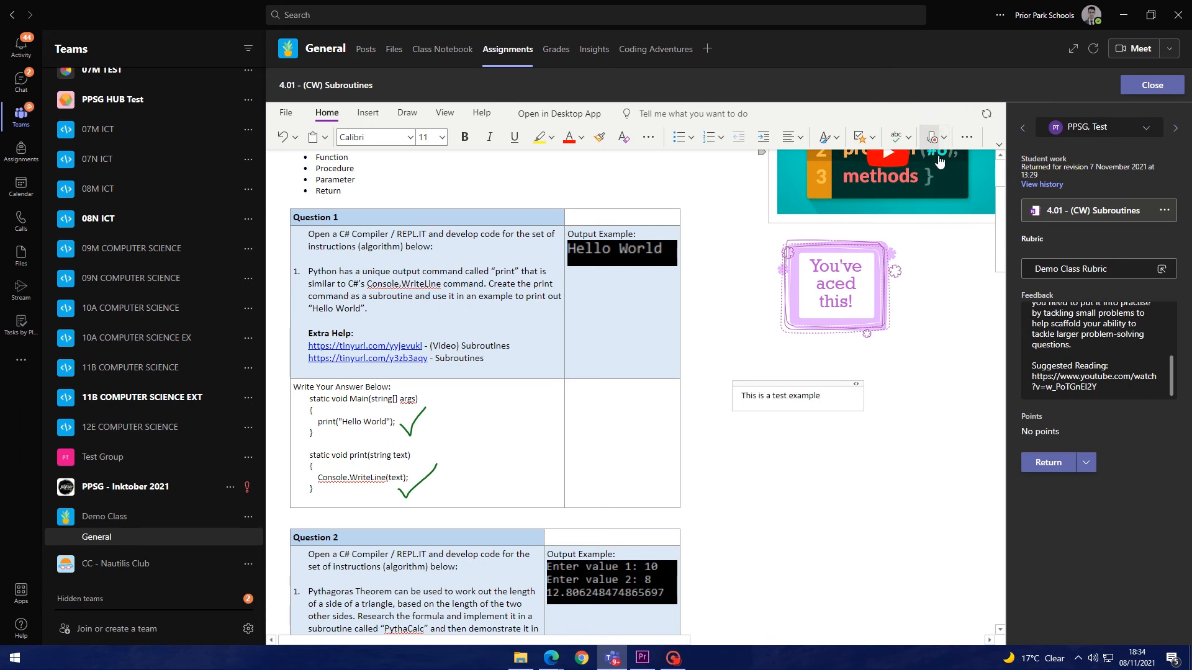
click(931, 139)
Record a short audio comment below the dictated text and stop the recording.
click(741, 441)
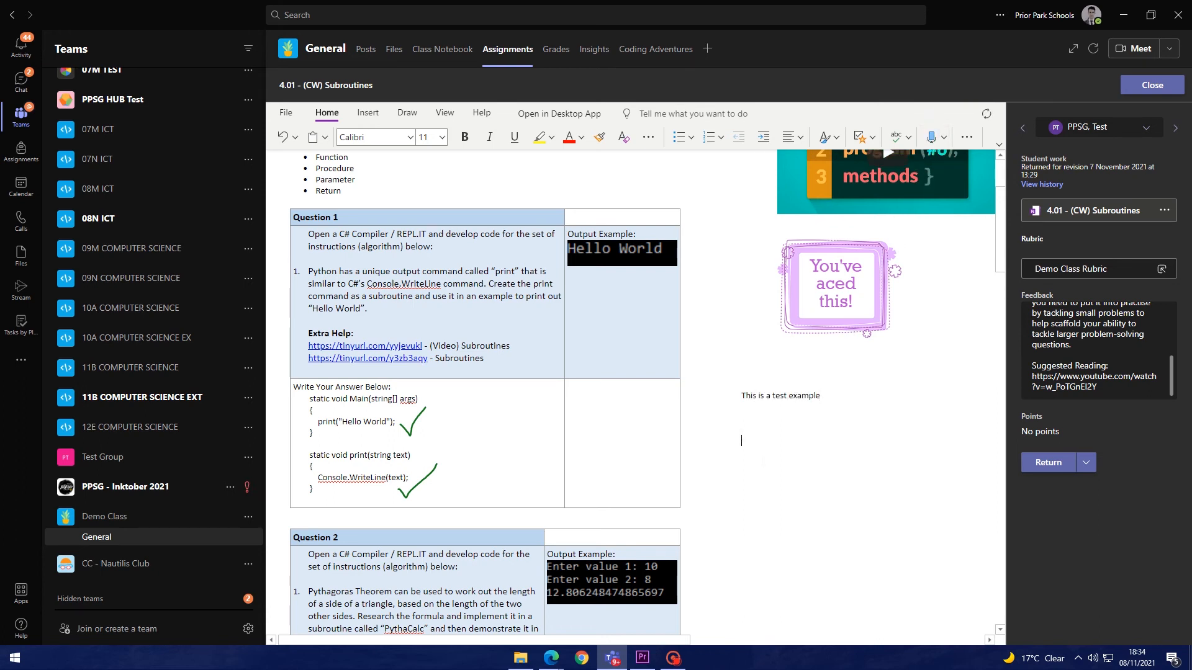
click(368, 113)
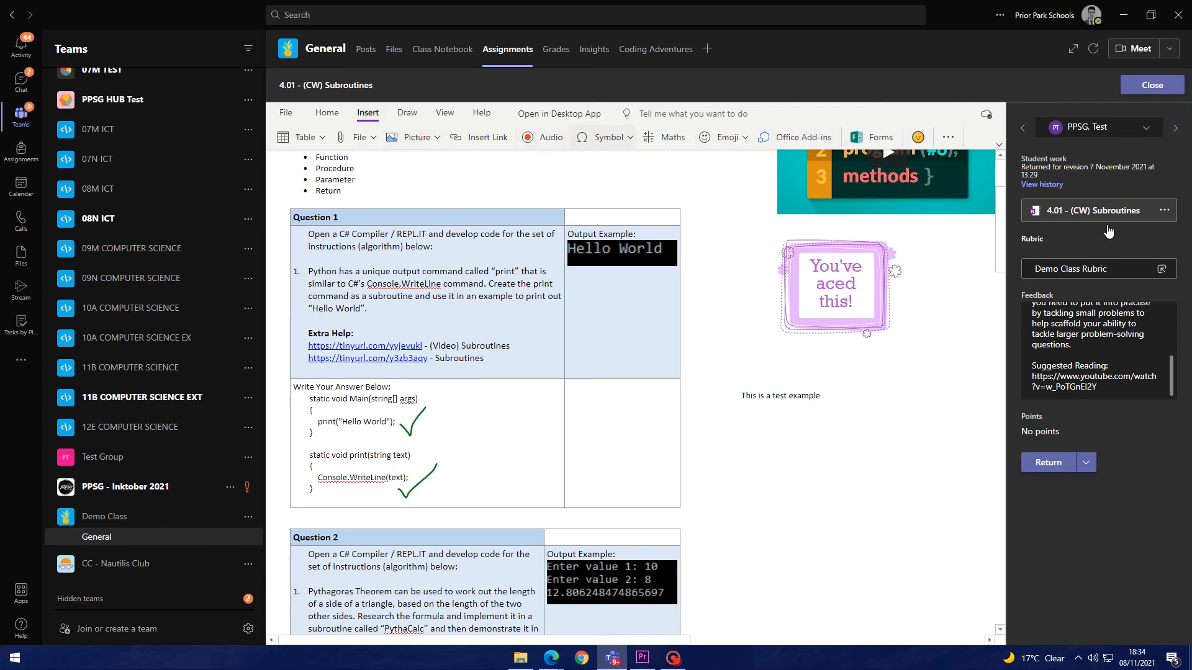
click(533, 138)
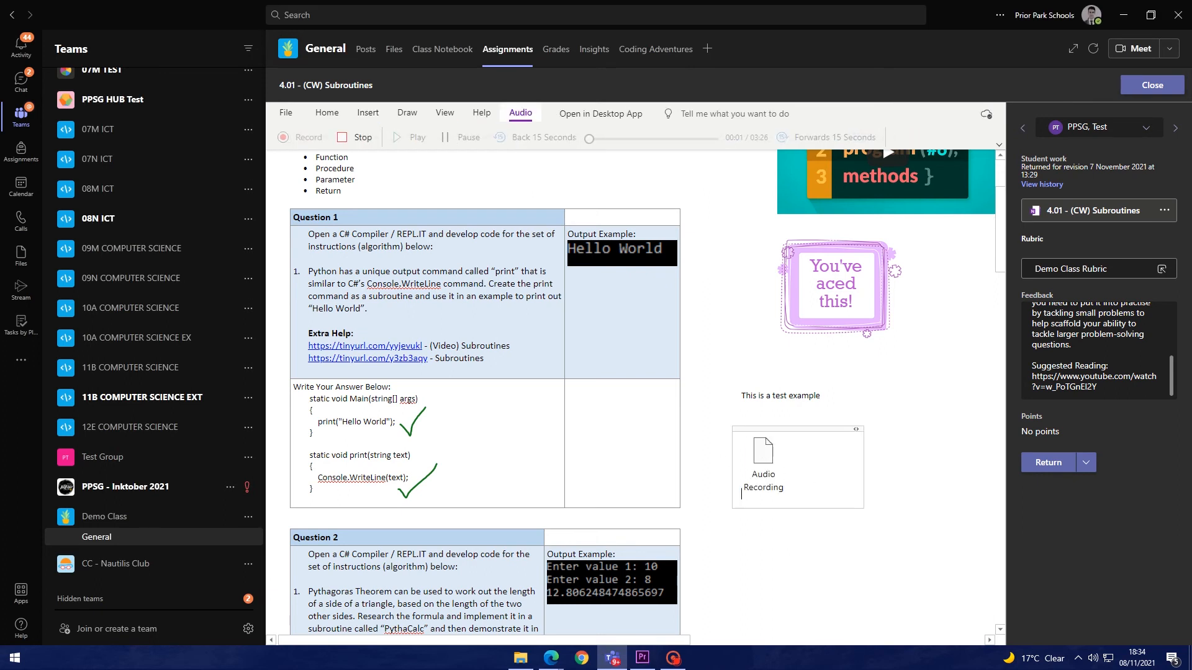
click(355, 142)
Play back the audio recording on the page, pause it and deselect it.
click(758, 462)
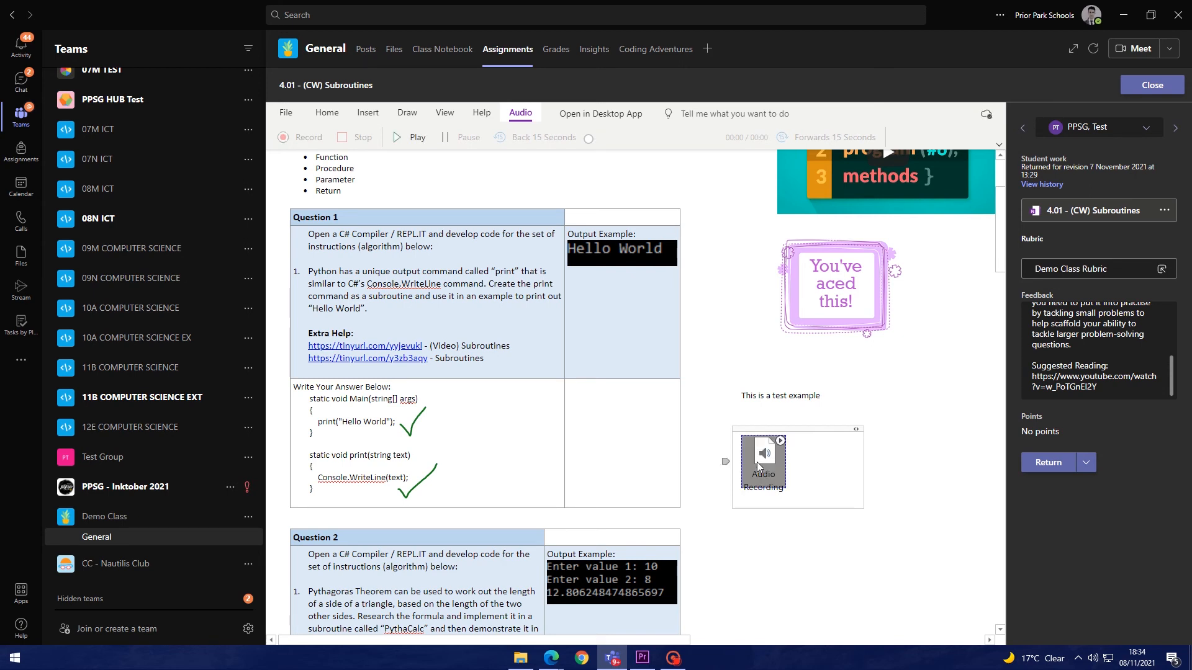
click(780, 441)
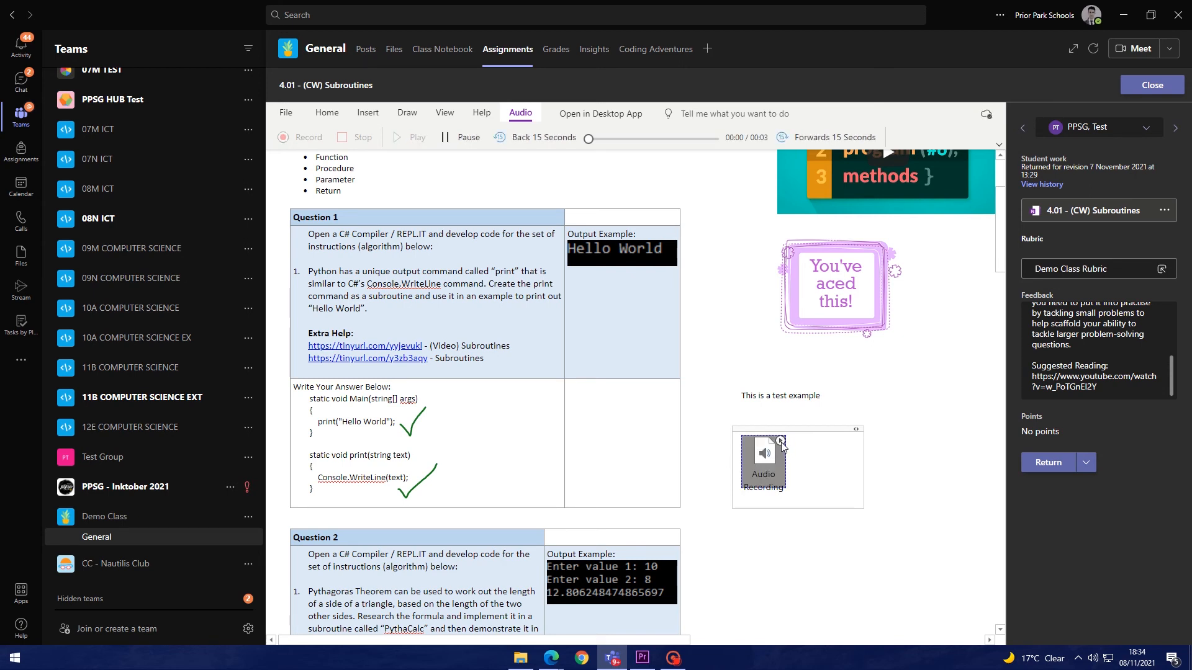
click(457, 138)
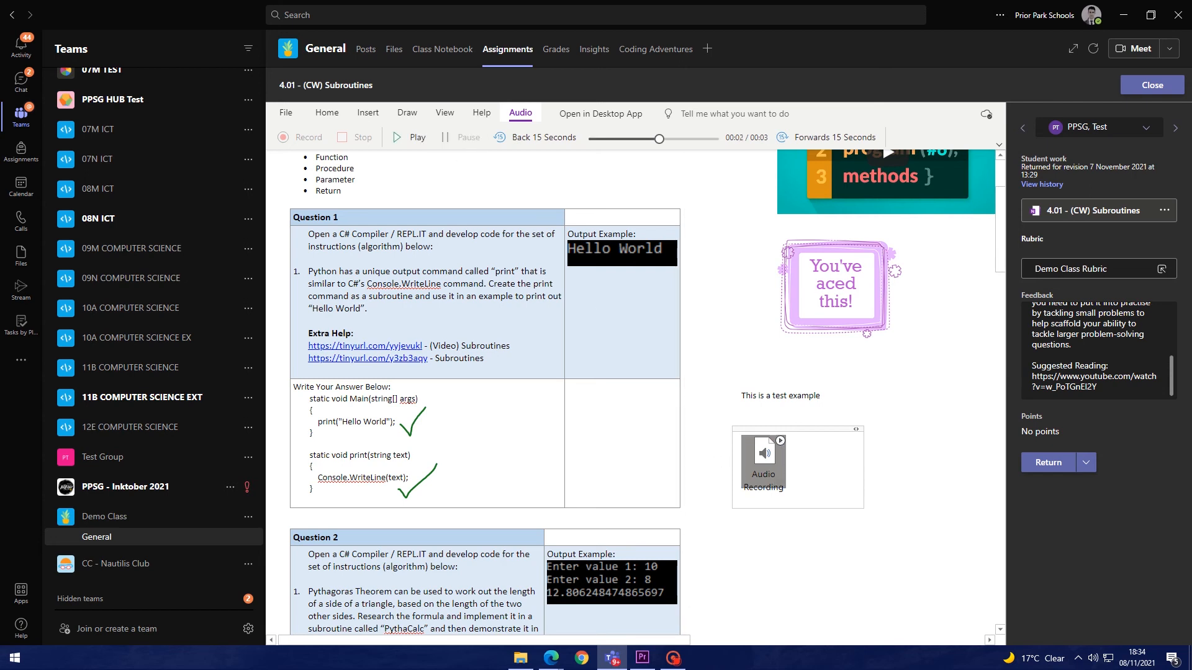
key(alt+Tab)
click(913, 565)
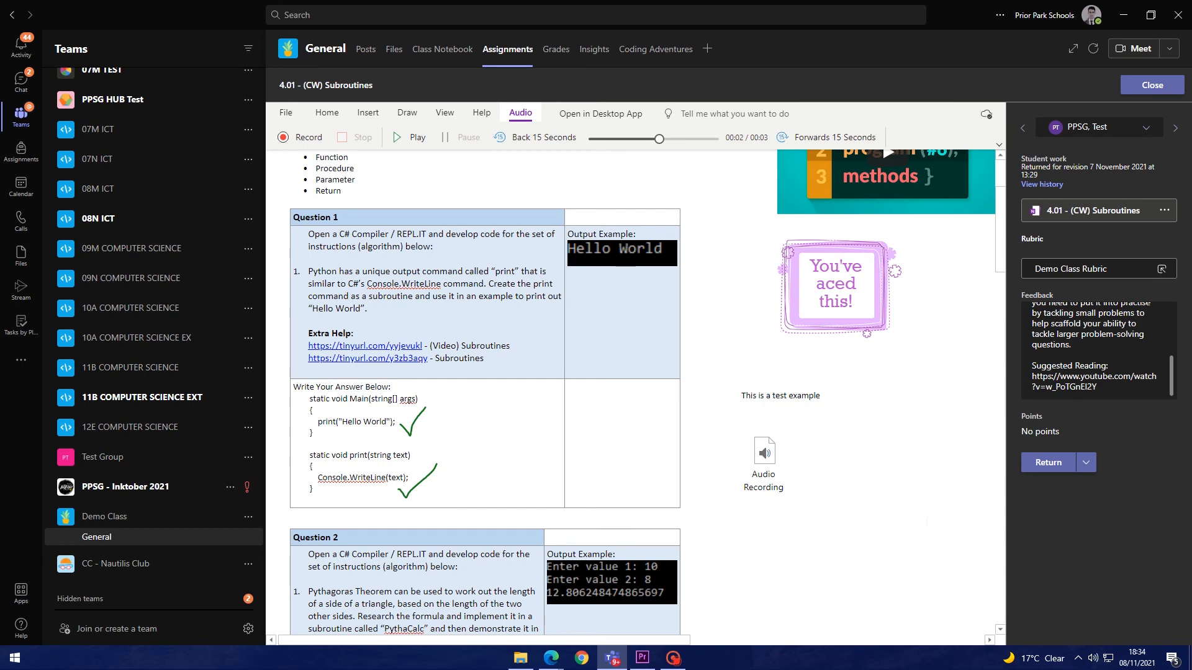
Open the Demo Class Rubric, try the Competent and Basics levels, reselect Accomplished and close the rubric.
scroll(913, 565, up, 1)
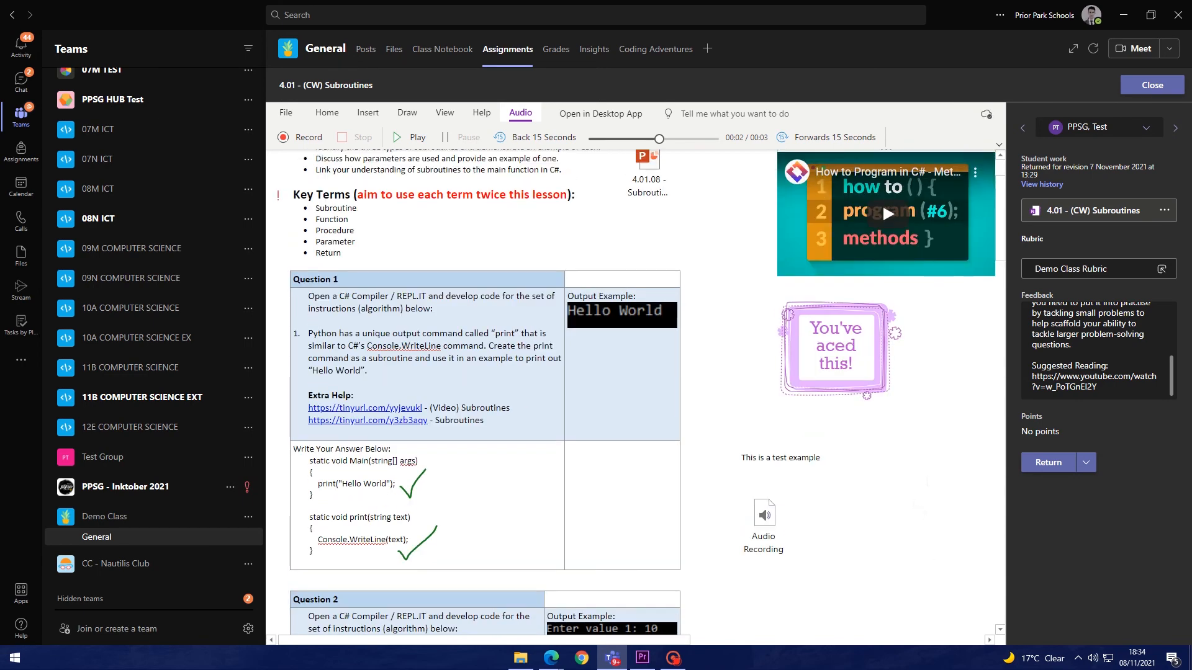
scroll(913, 627, up, 1)
scroll(881, 265, up, 1)
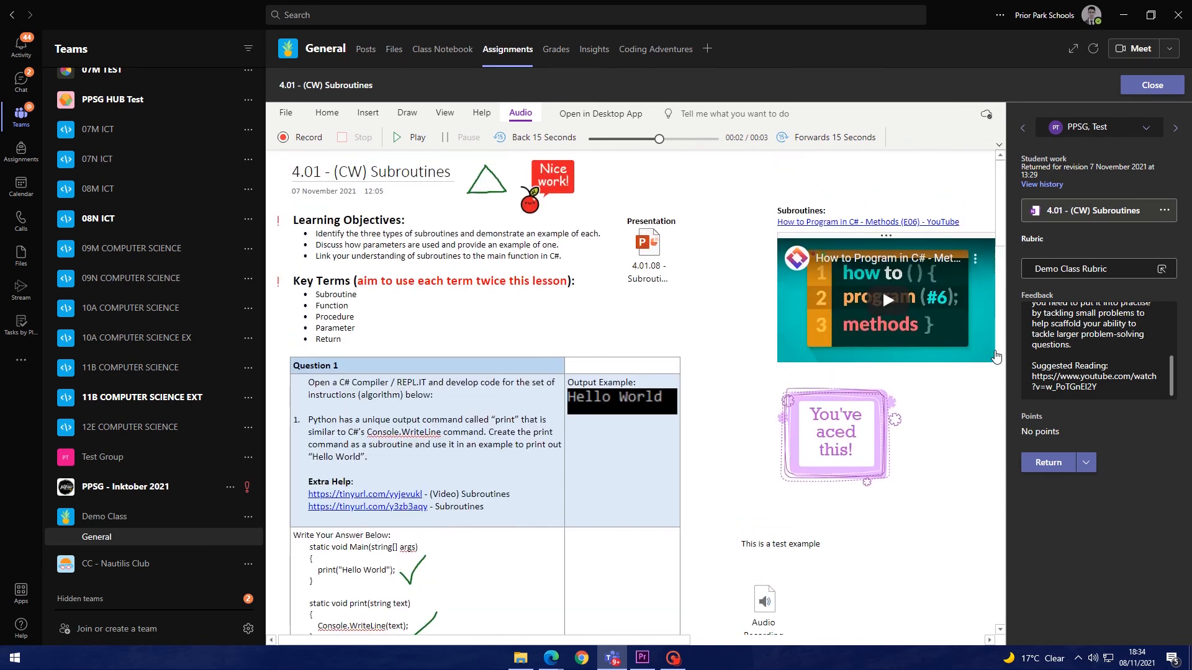
click(1042, 278)
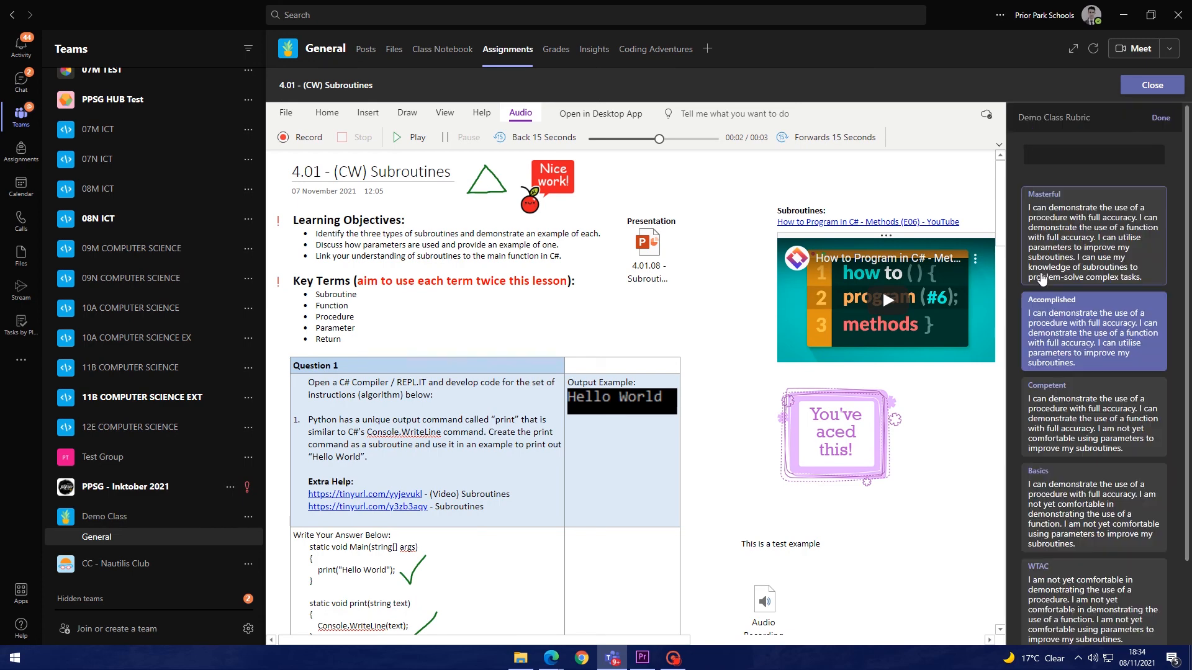
click(1083, 458)
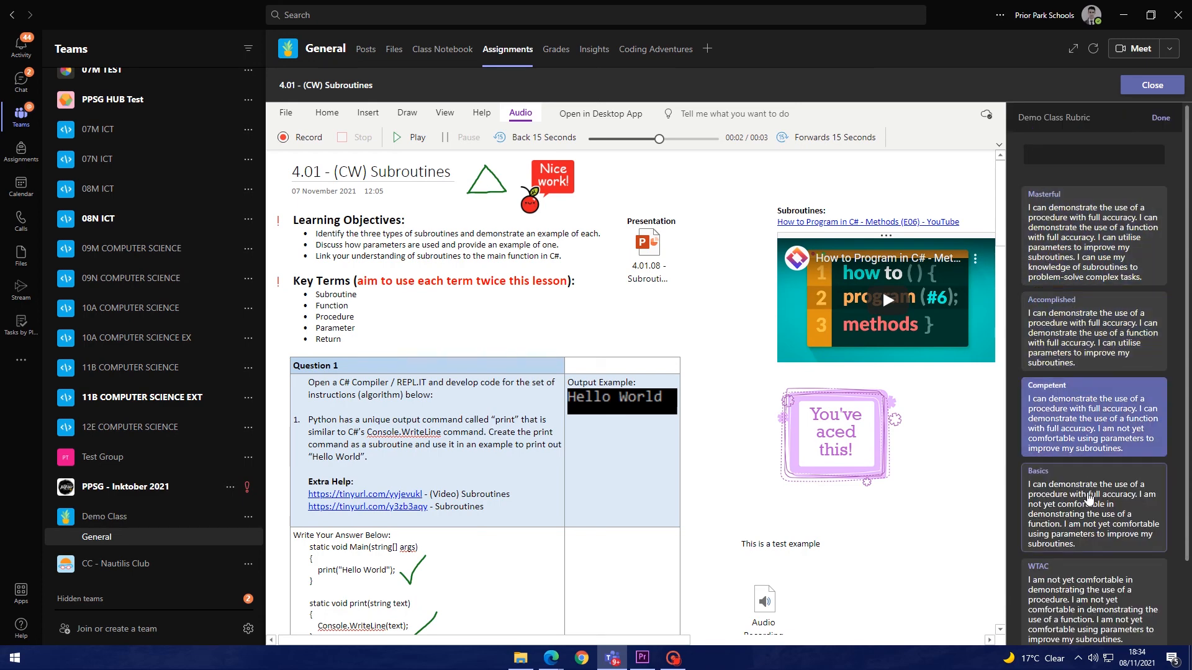
click(1086, 496)
click(1085, 397)
click(1087, 349)
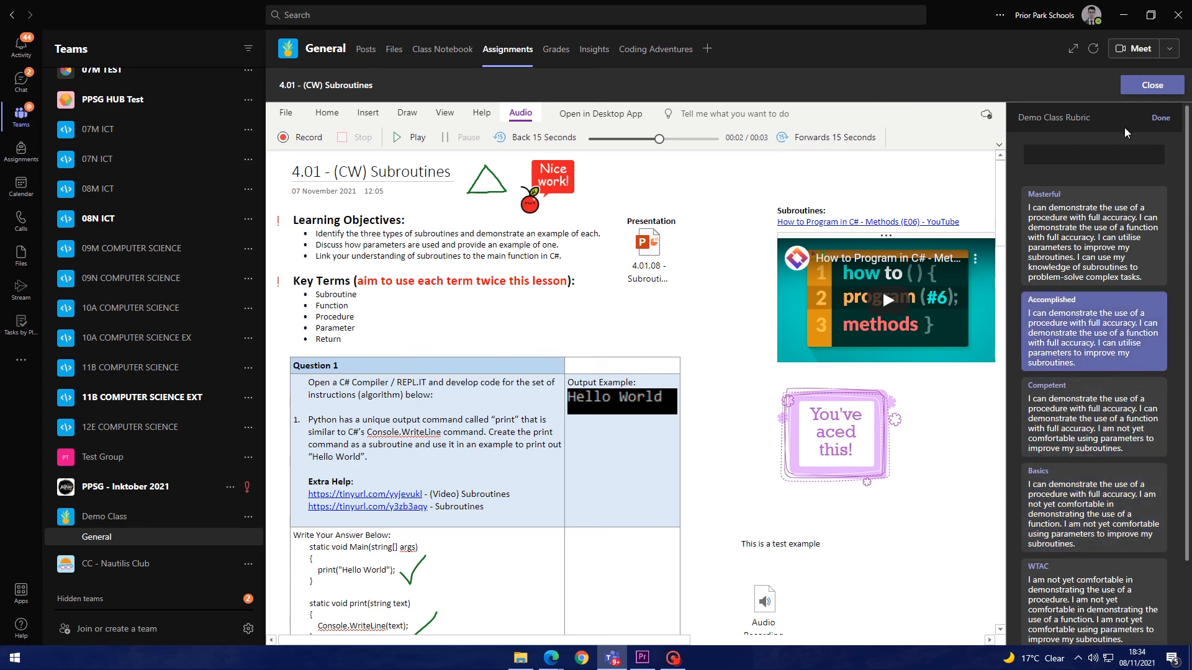
click(1160, 118)
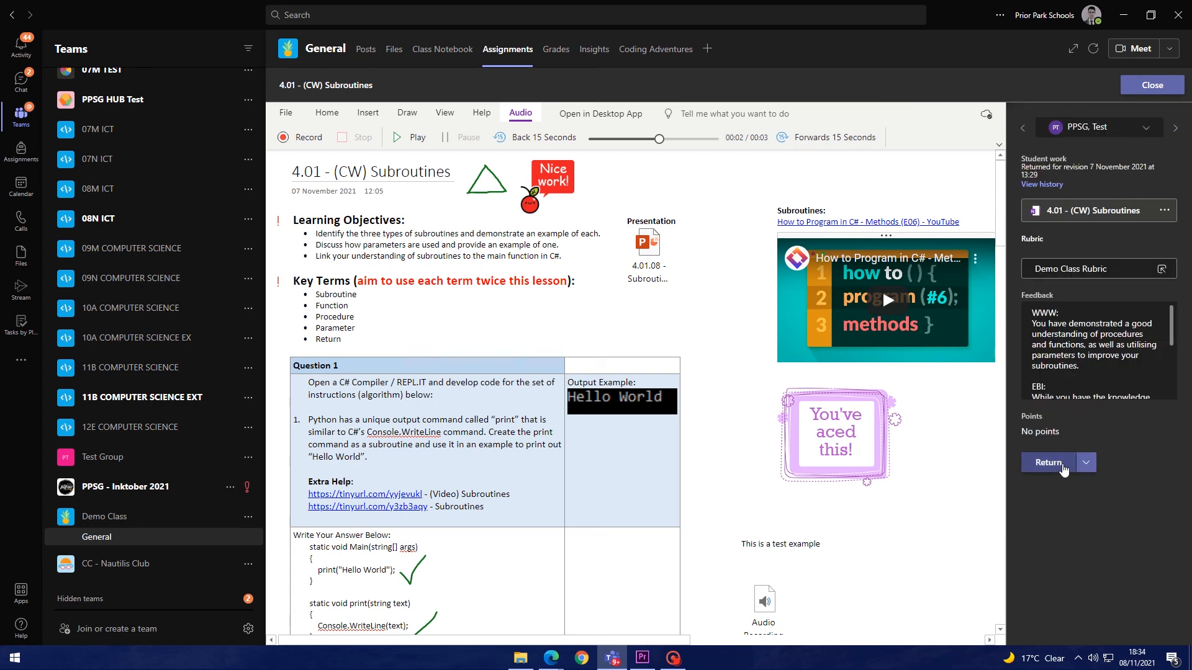
Review the marked Fibonacci answer, check the Return and Return for revision options, and close the student's work without returning it.
scroll(966, 482, down, 20)
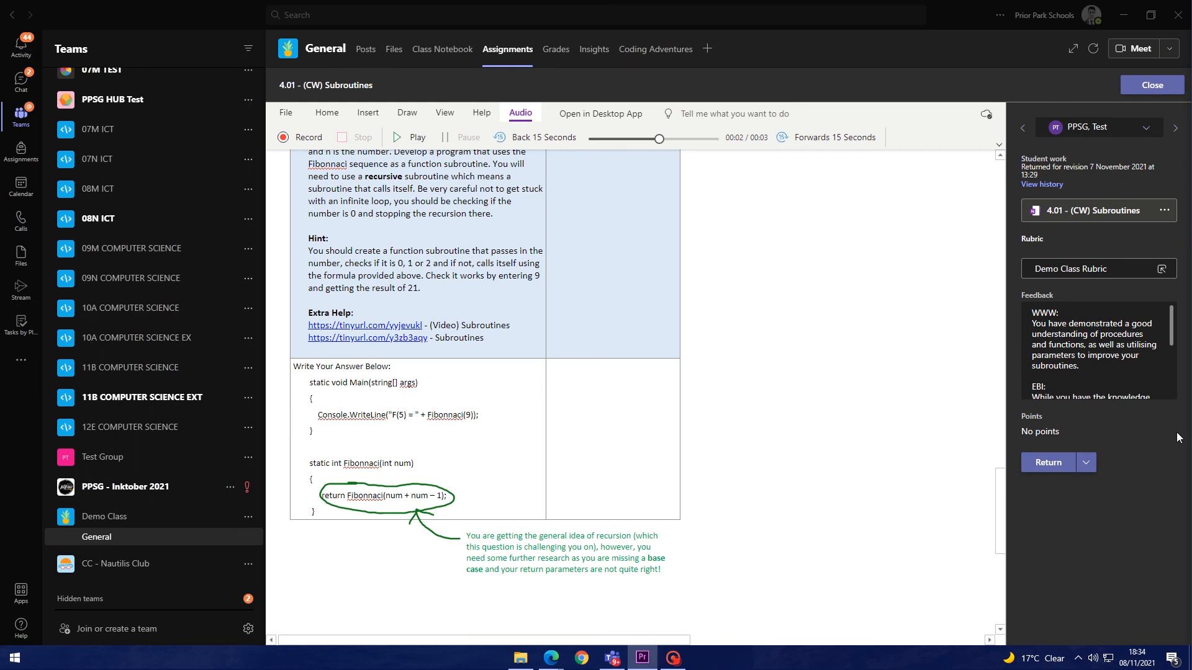
click(1083, 469)
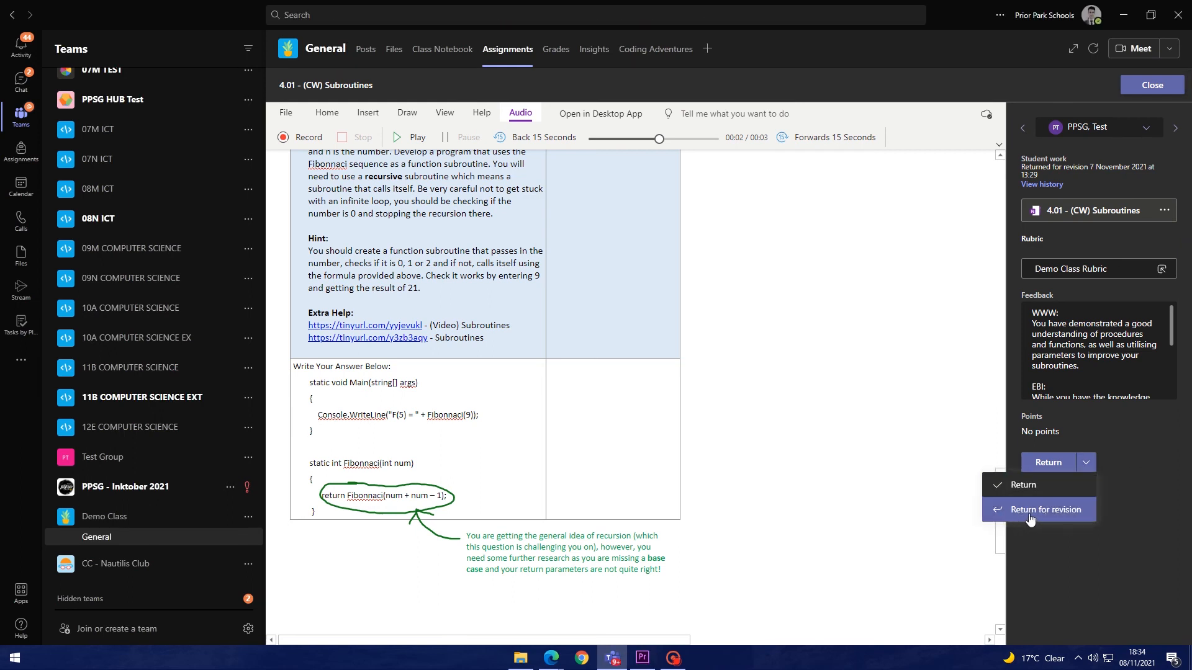
click(1138, 456)
click(1160, 90)
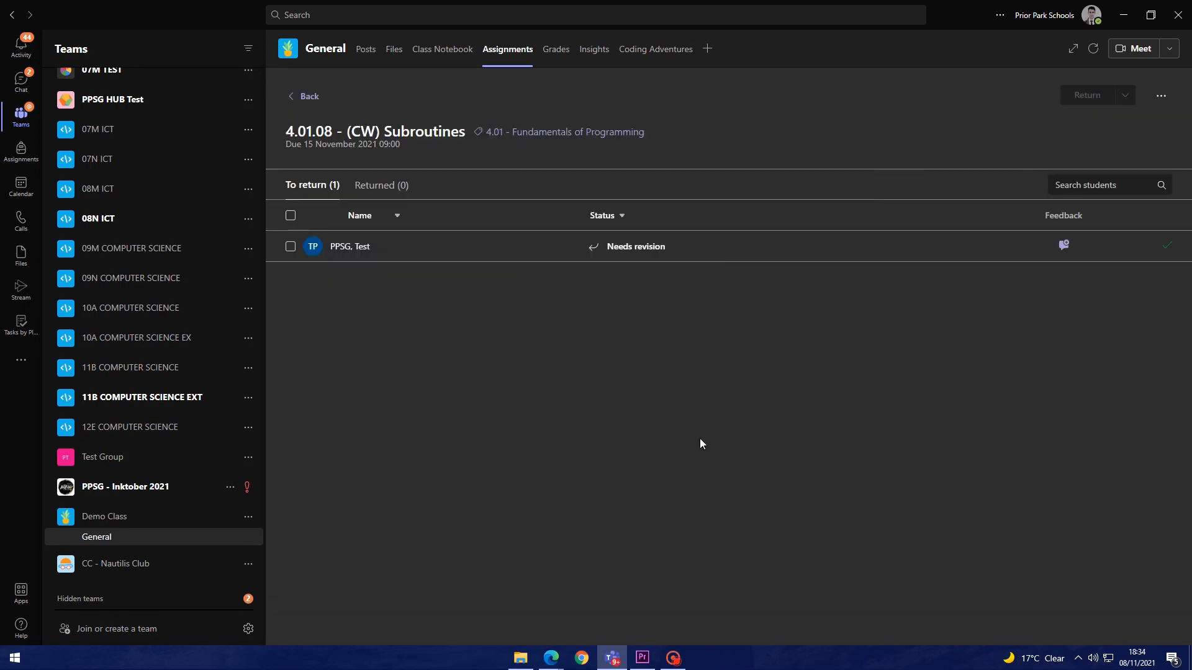
Switch to the test student's Teams session in Edge and open the assignment 4.01.08 - (CW) Subroutines to view its feedback.
mouse_move(558, 648)
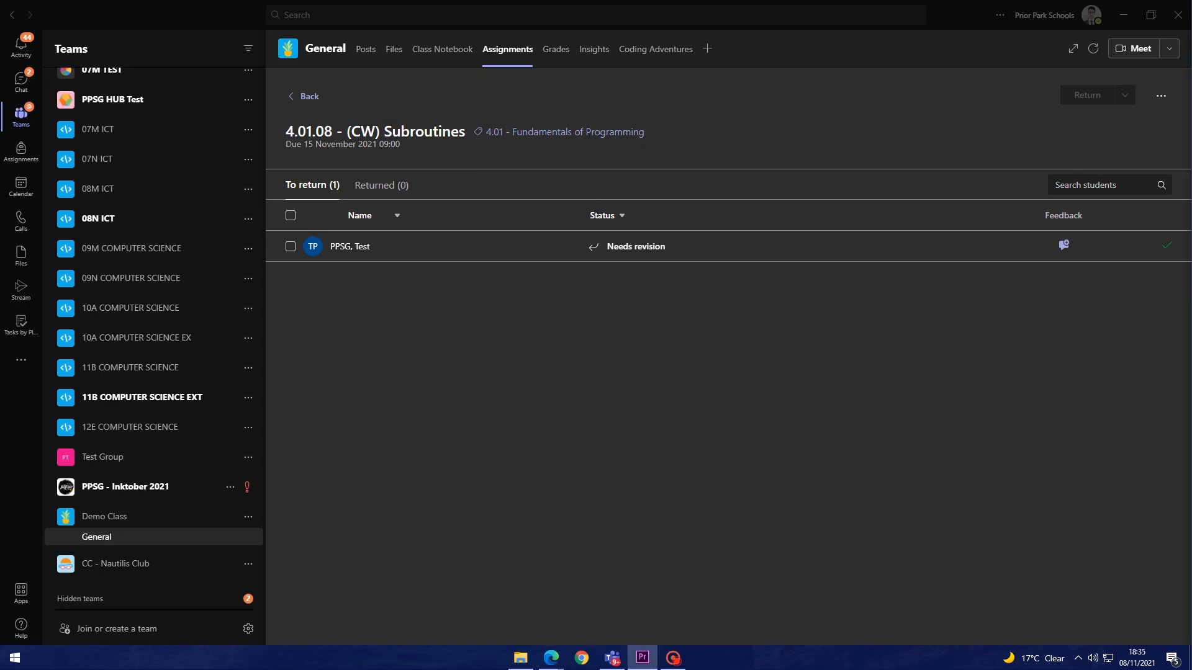
drag(1191, 37, 869, 1)
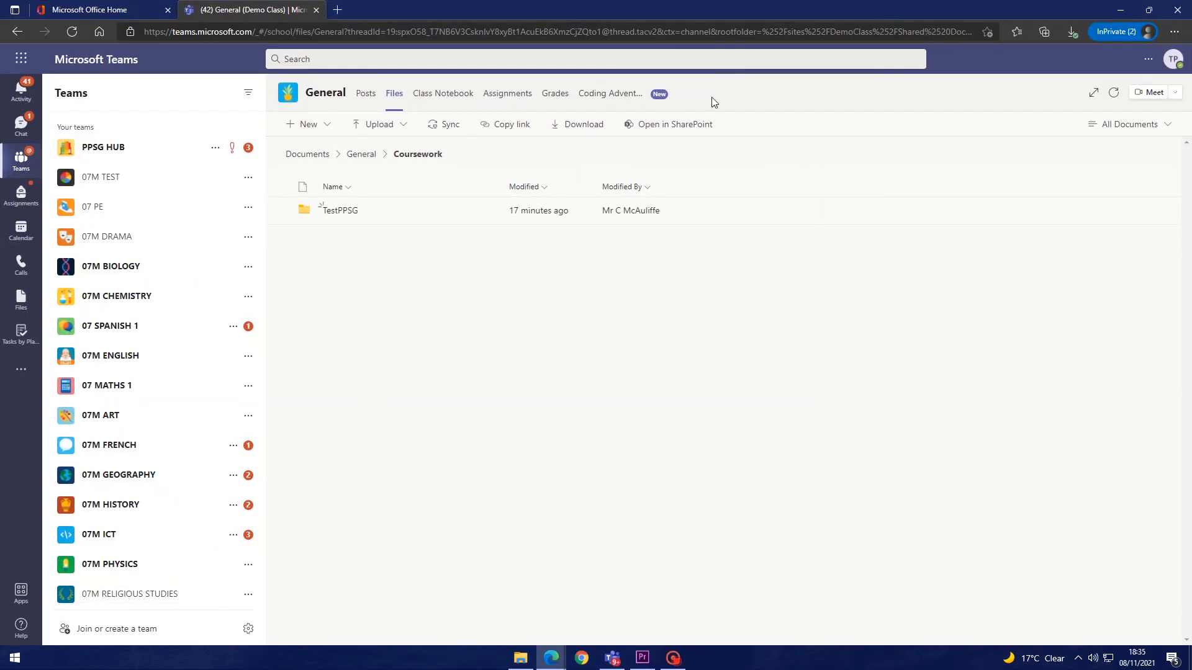
click(519, 100)
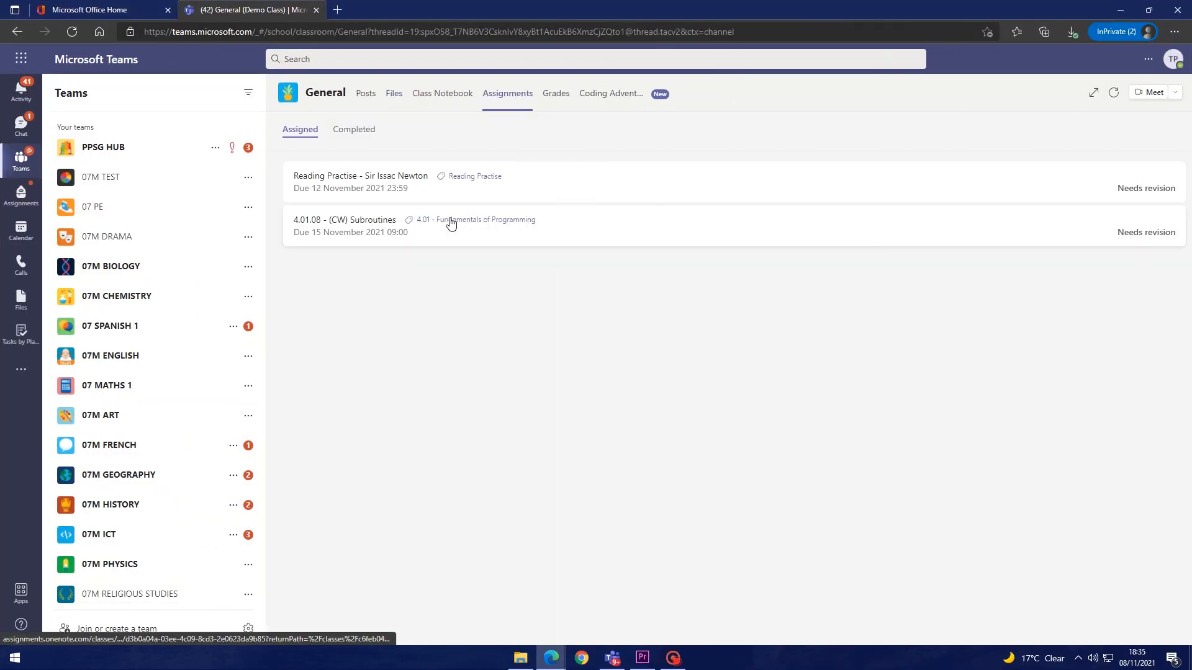
click(340, 230)
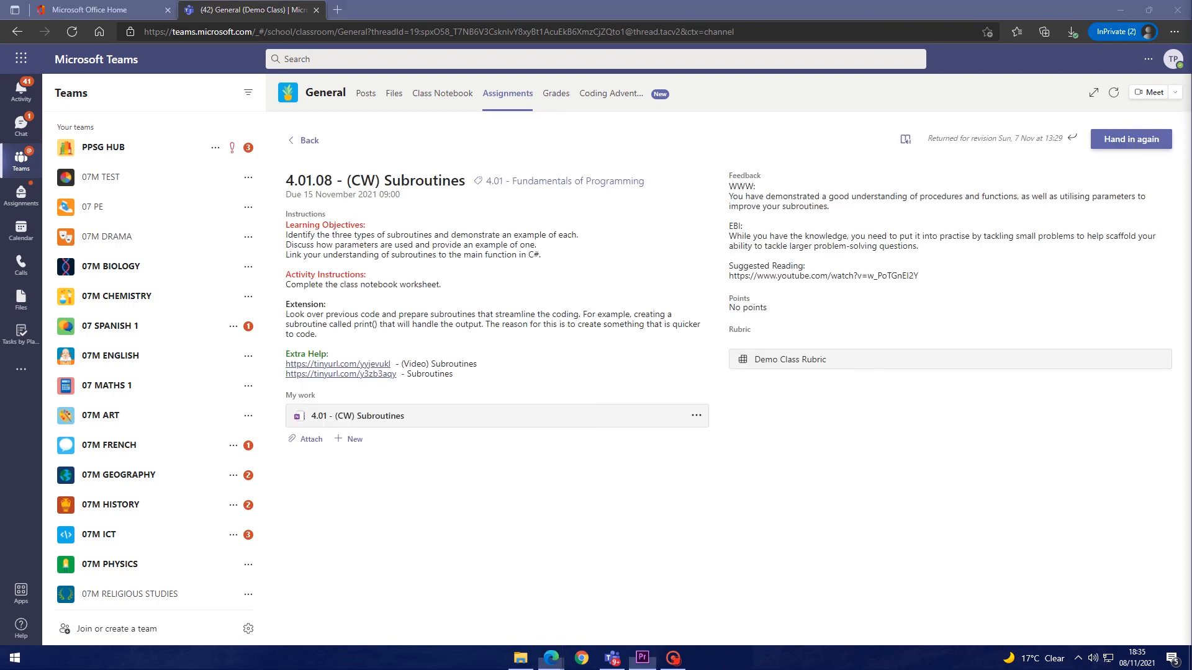
Highlight the assignment's written feedback, clear the highlight, and open the Demo Class Rubric to view the student's result before closing it.
drag(726, 185, 808, 288)
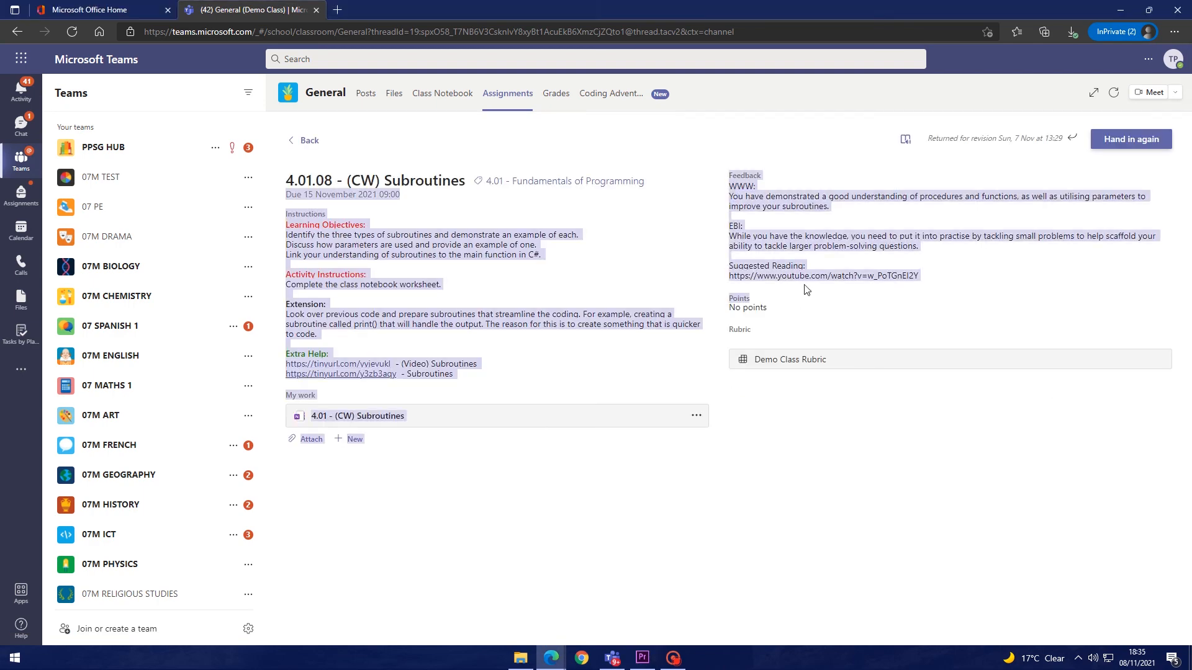
click(925, 277)
click(770, 367)
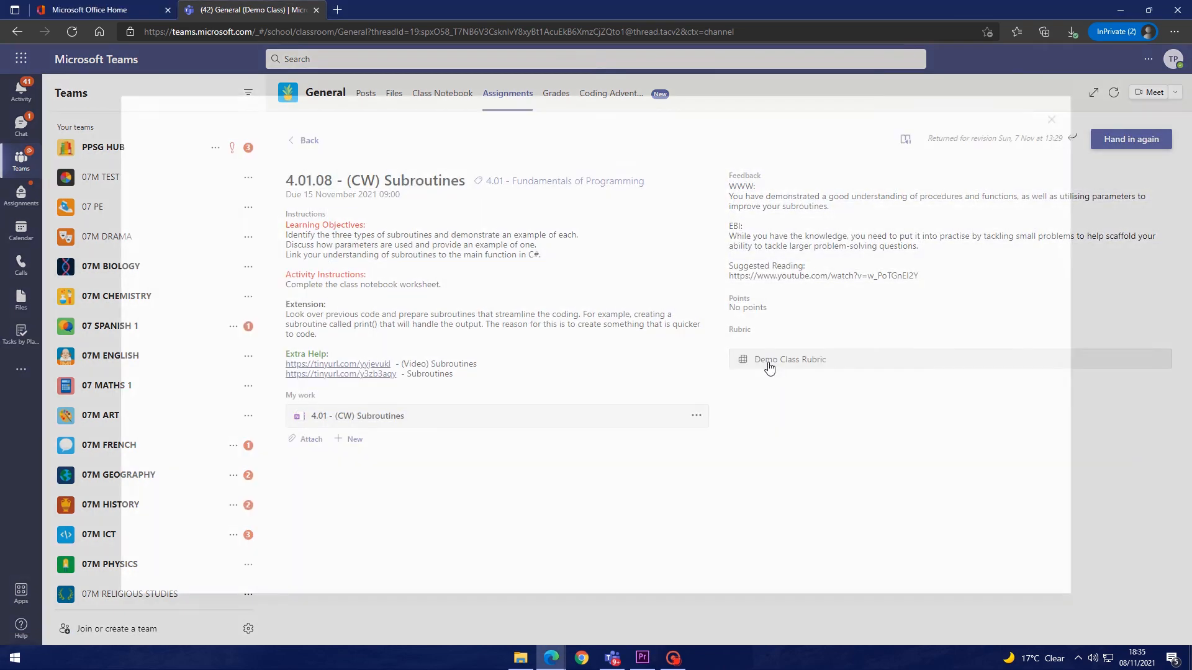
click(996, 567)
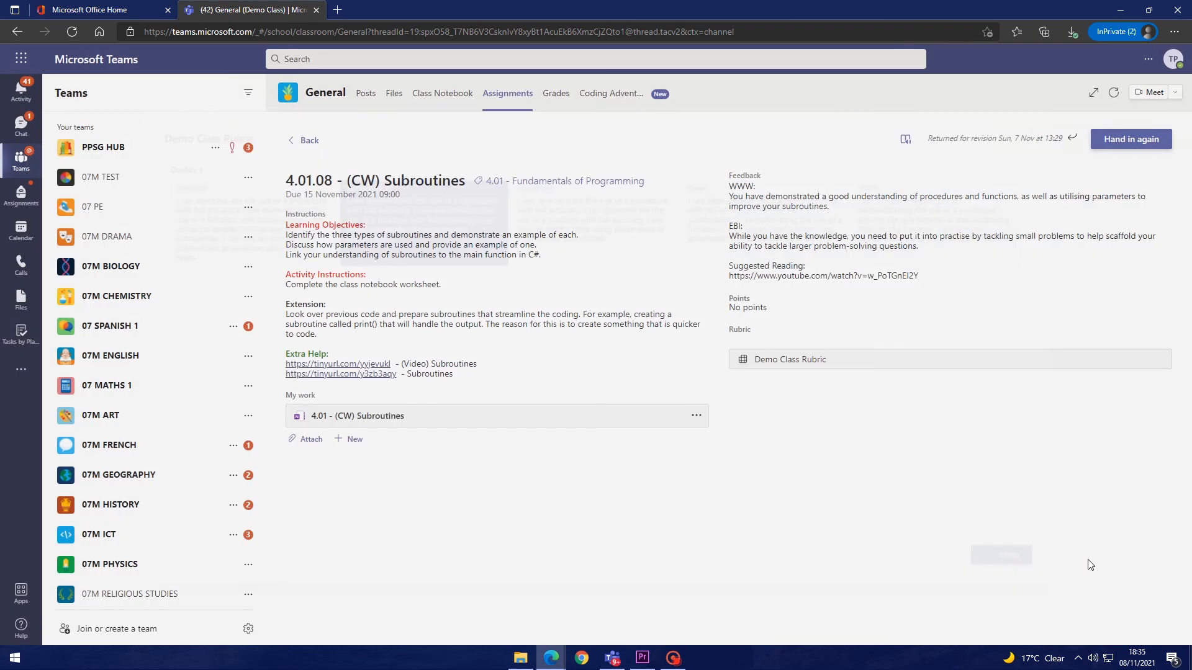
Open the attached 4.01 - (CW) Subroutines work, look over the stickers, ticks and audio feedback, and close it.
click(379, 416)
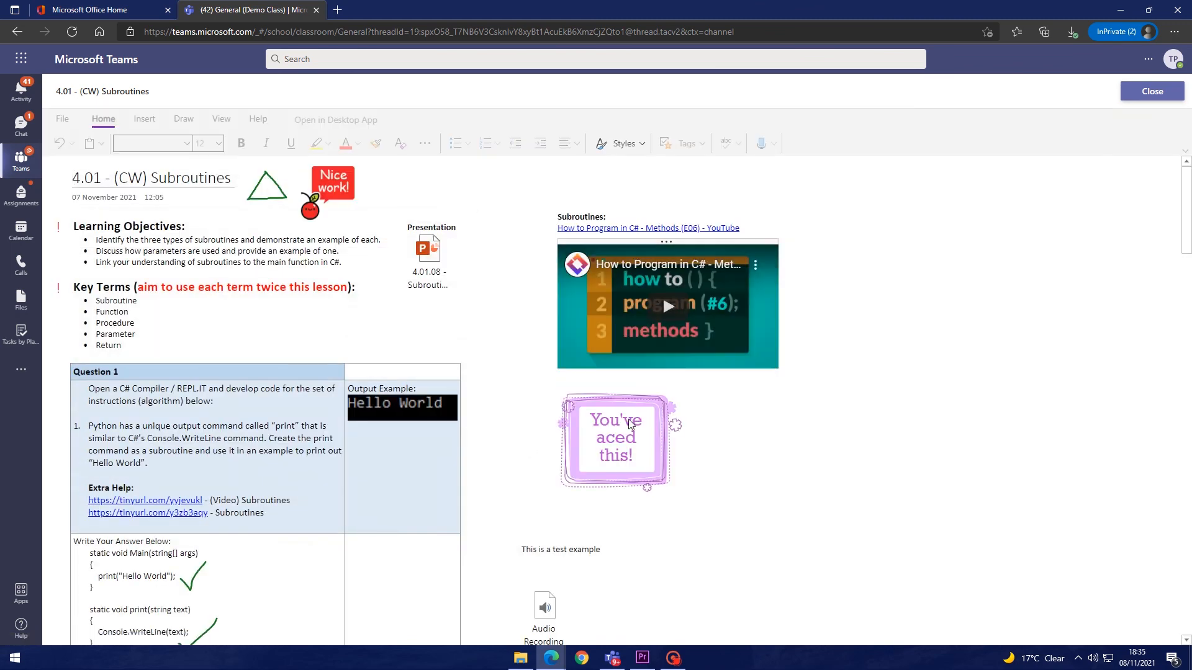
scroll(745, 438, down, 1)
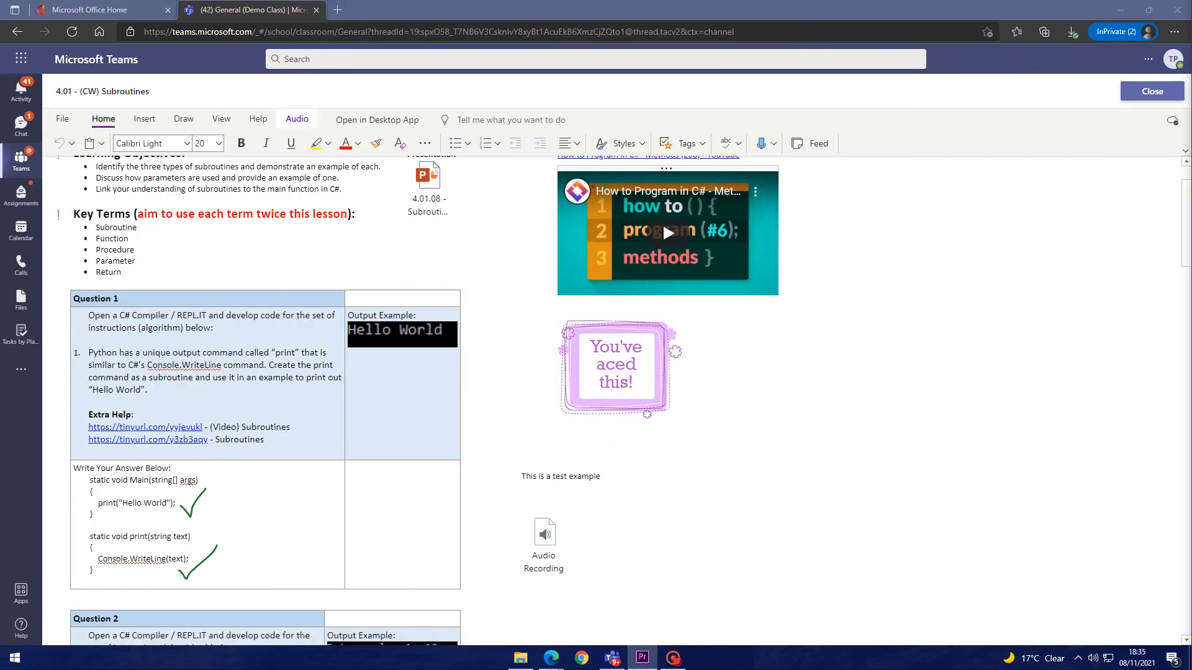
click(1149, 94)
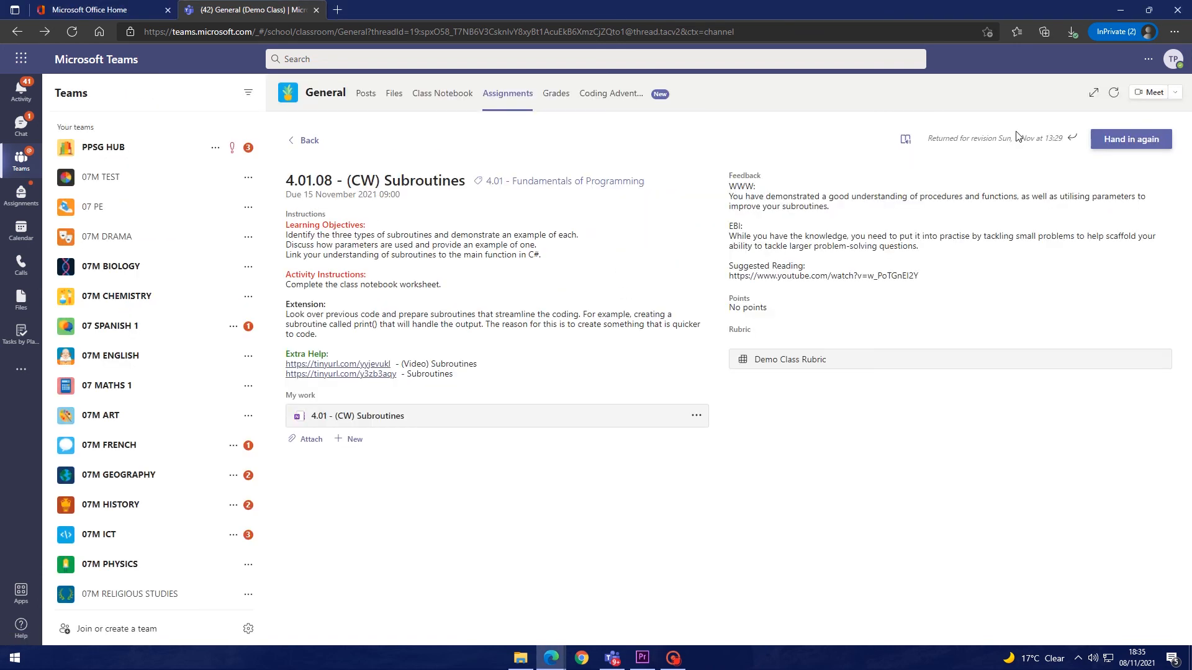
View the marked Subroutines page in the Class Notebook, select its "You've aced this!" sticker and show the notebook's section list.
click(439, 94)
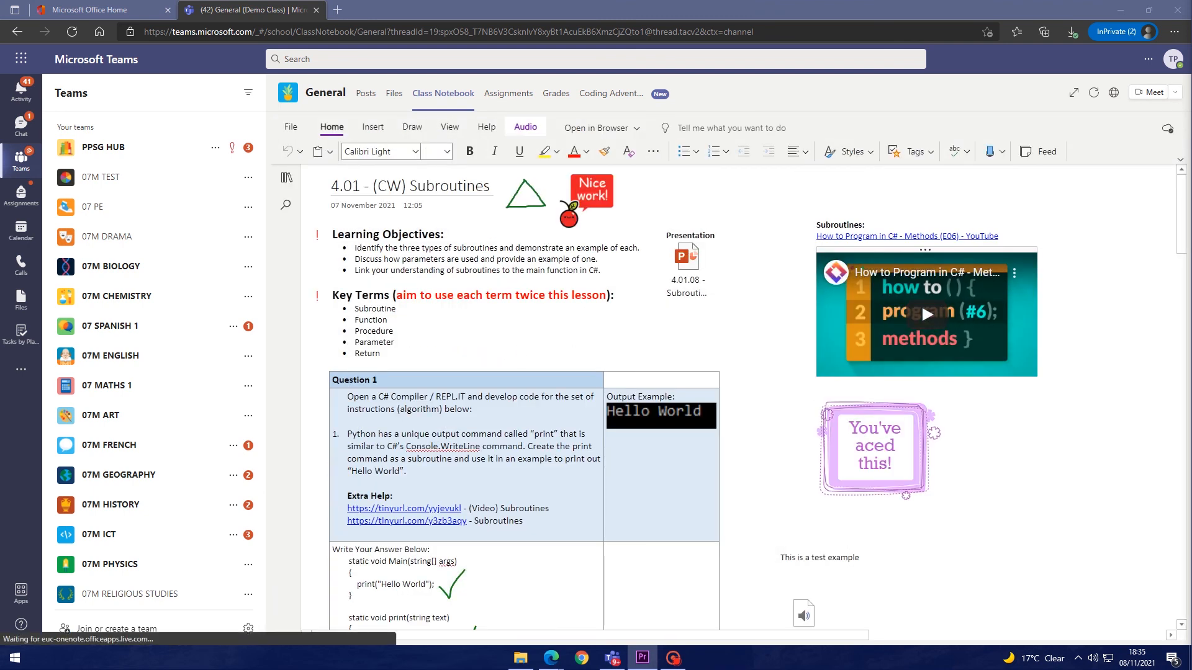
click(889, 439)
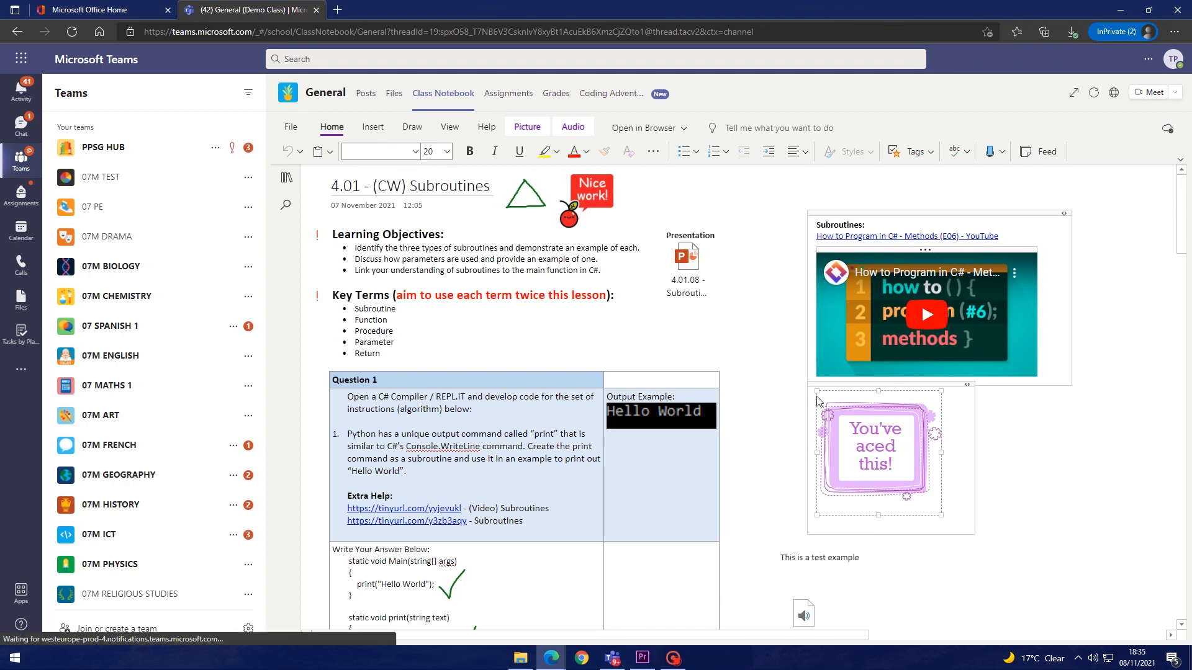
click(286, 178)
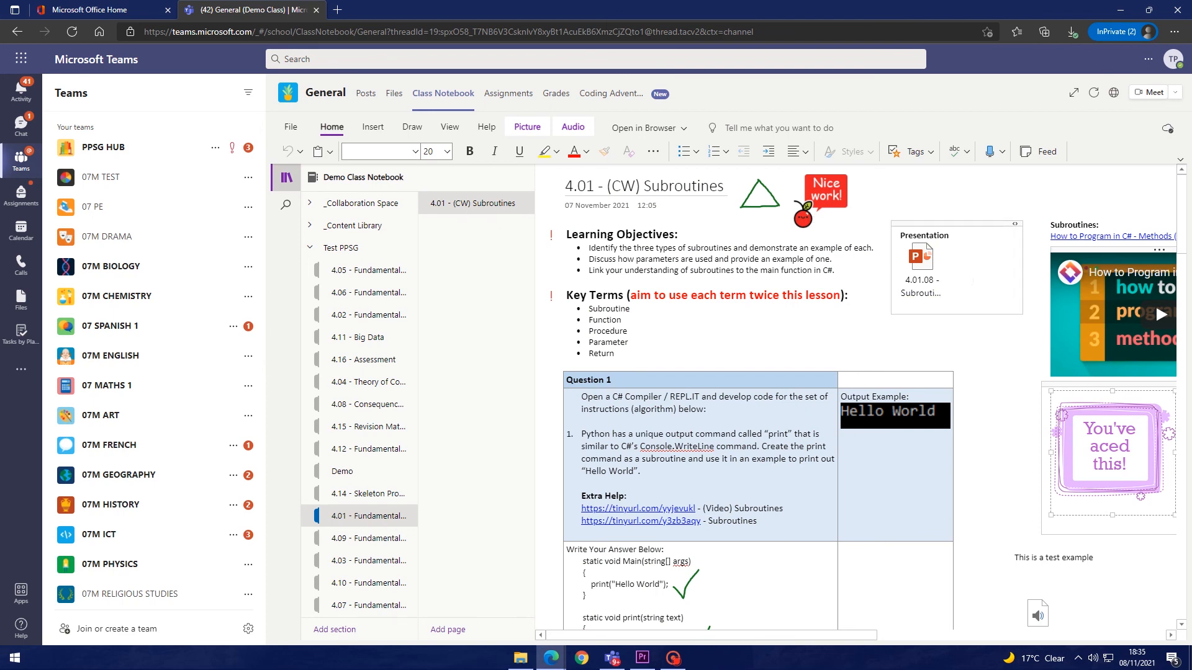
click(982, 374)
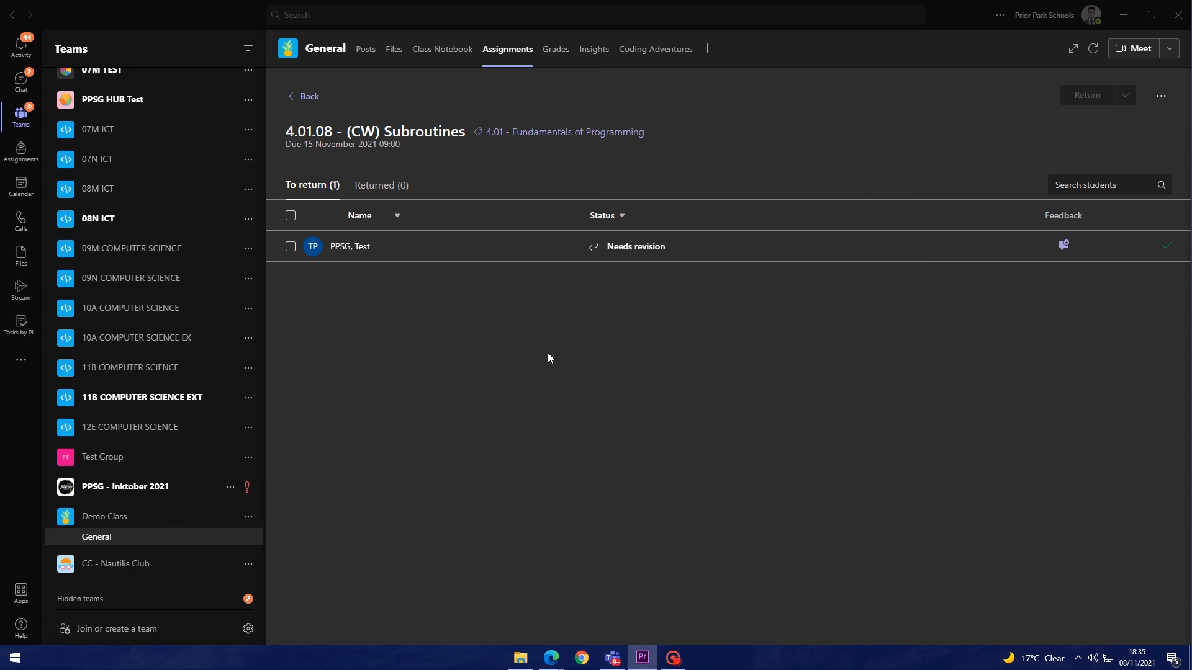
In the teacher's Teams session, view the class Grades and the Coding Adventures playlist of the General channel.
click(560, 62)
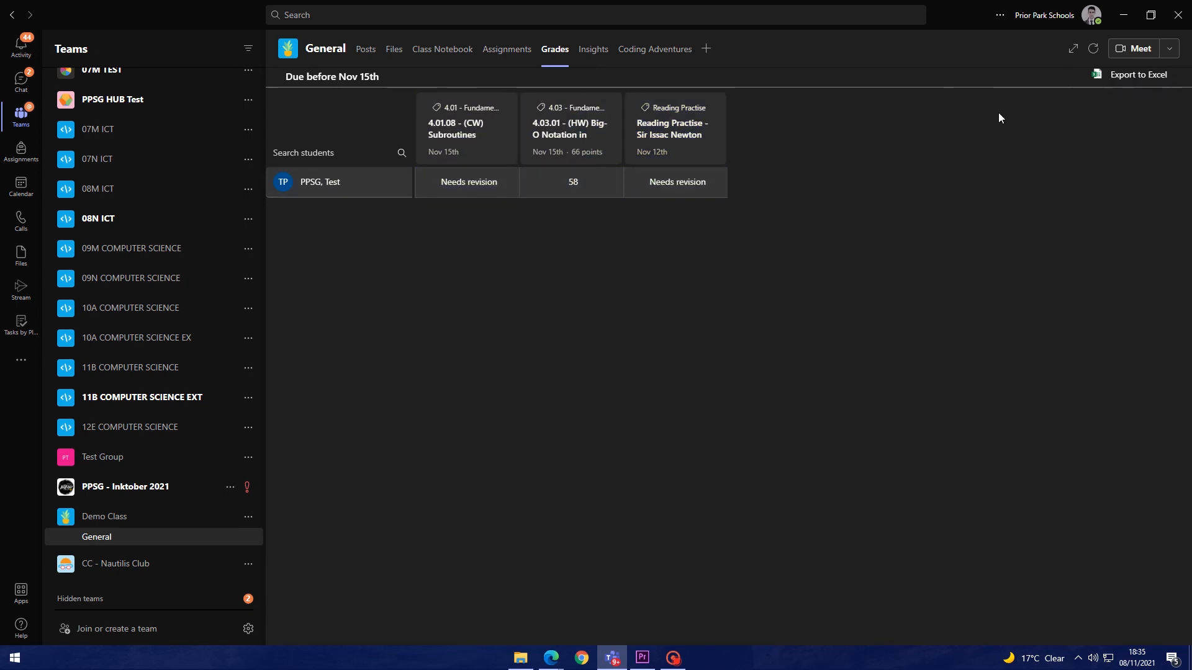
click(629, 60)
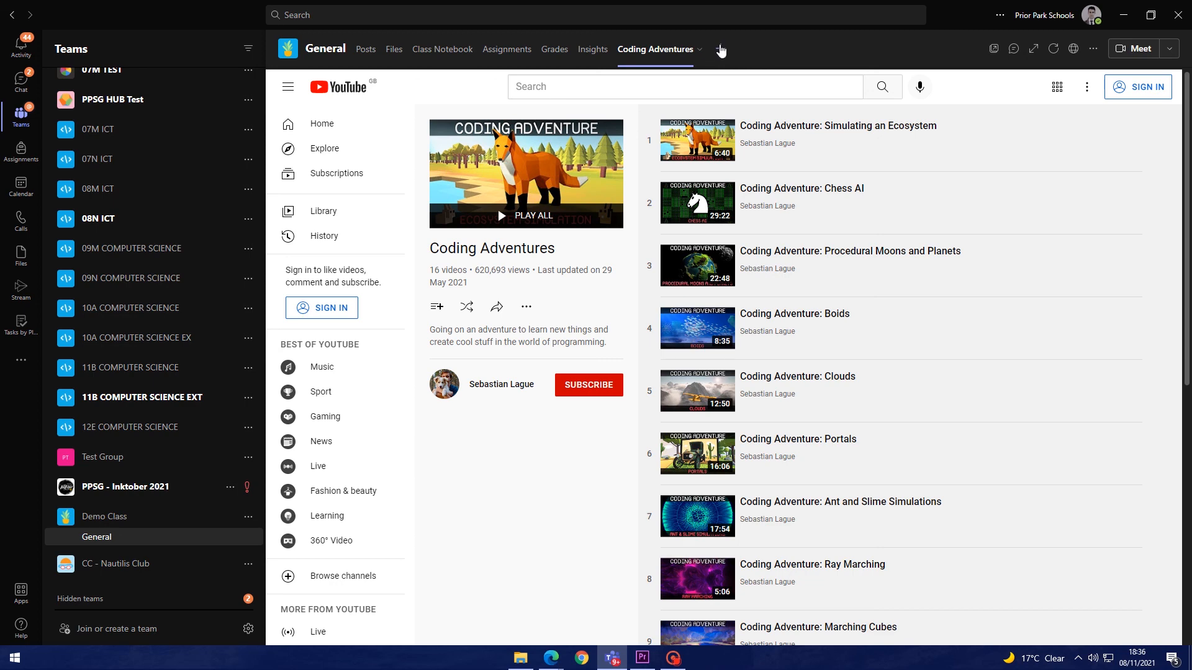
click(720, 50)
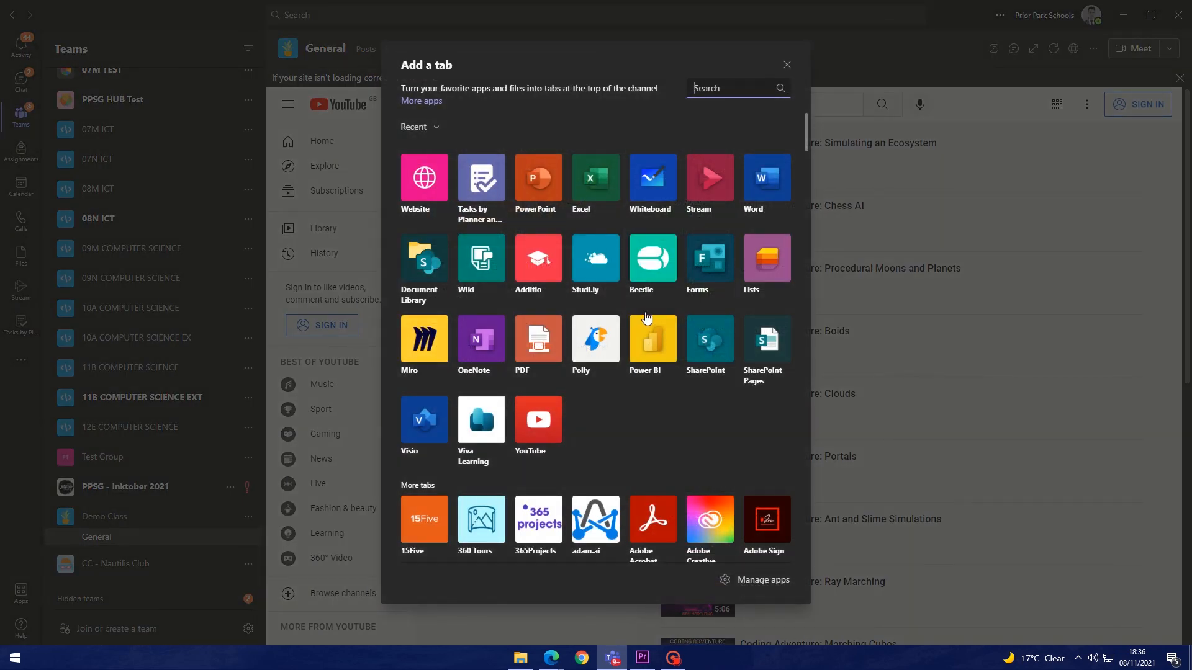
click(439, 175)
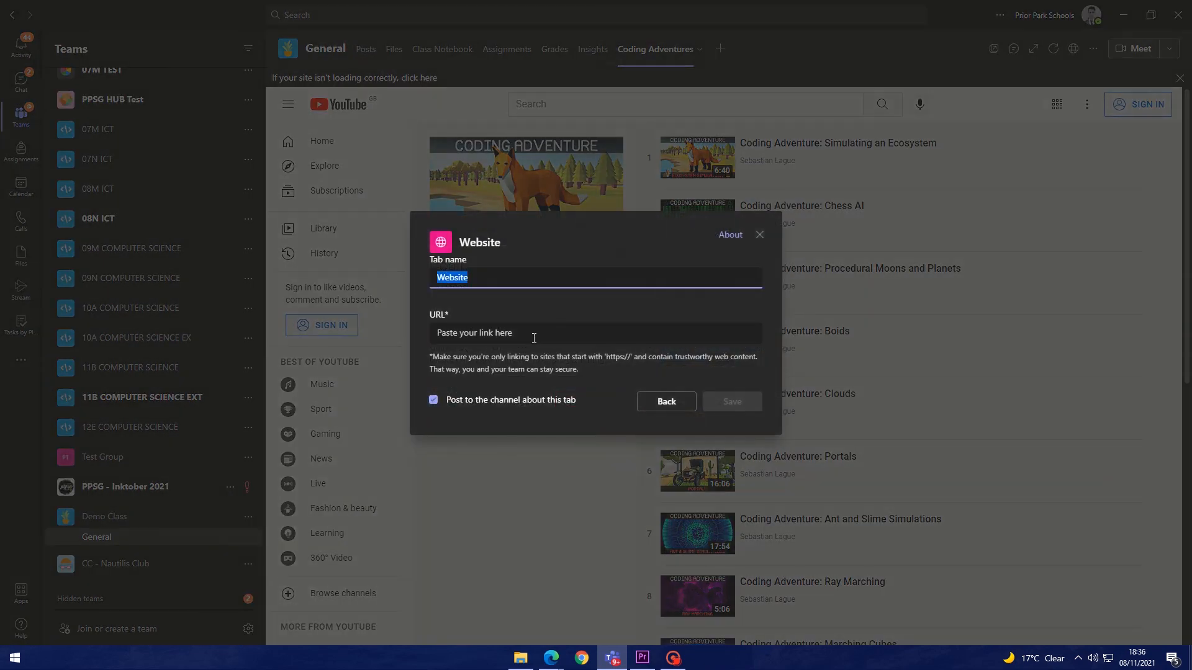
click(509, 333)
text(https://www.youtube.com/watch?v=4GPdGsB3OSc)
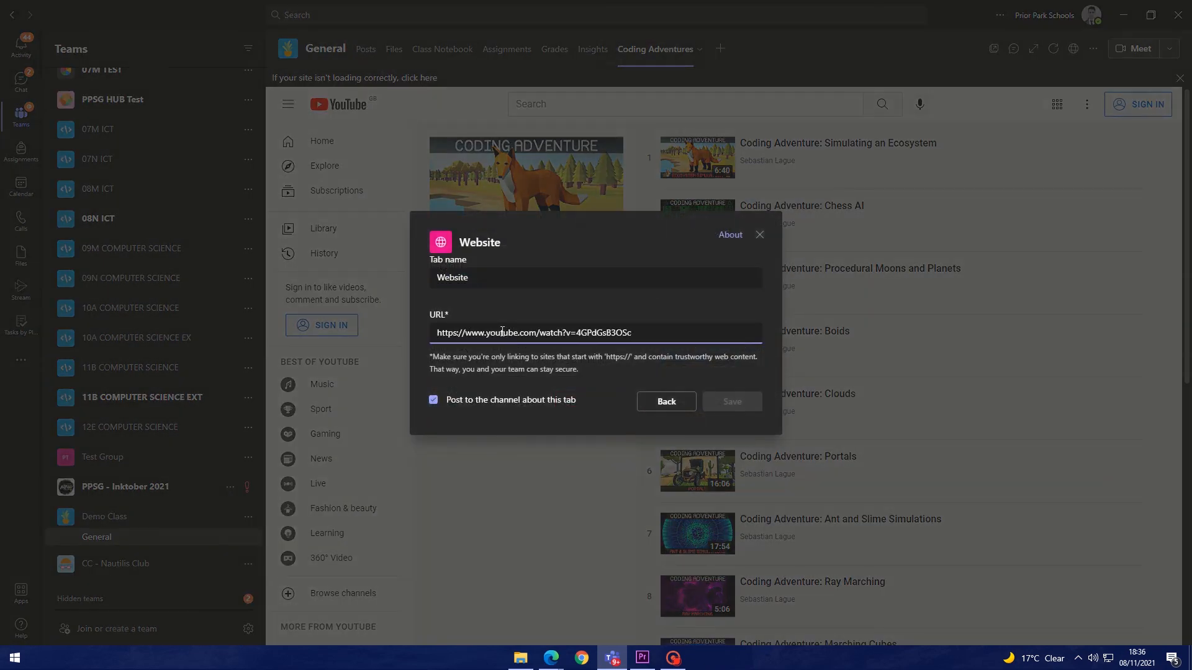
click(759, 235)
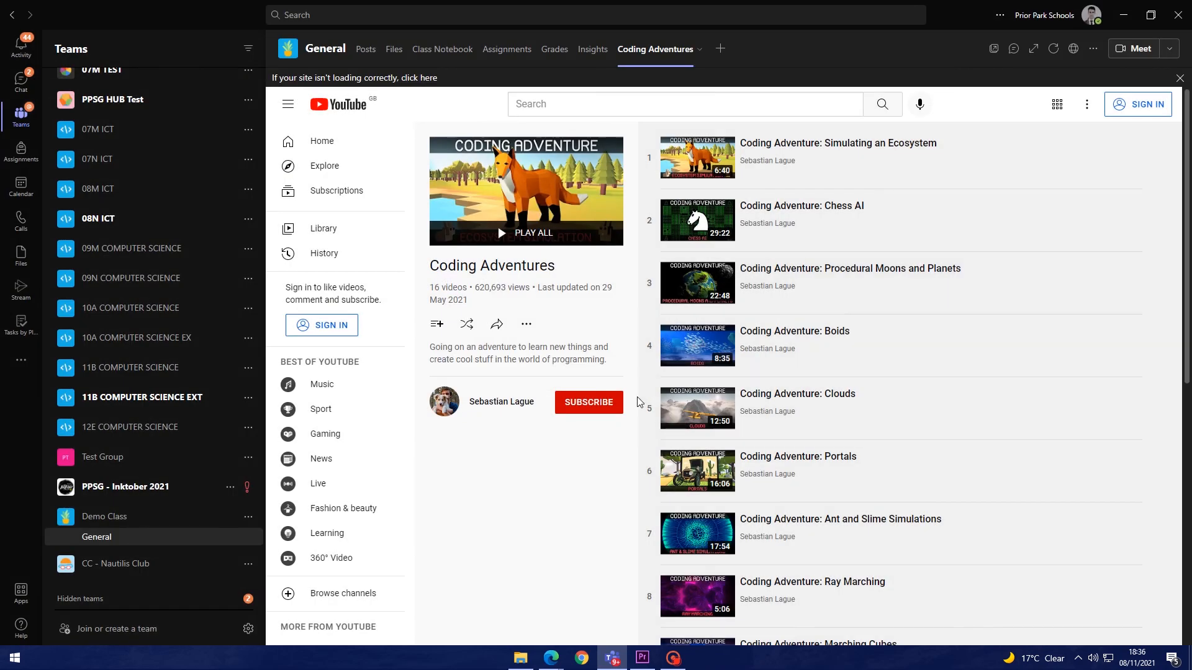
Return to the General channel's Posts.
click(366, 49)
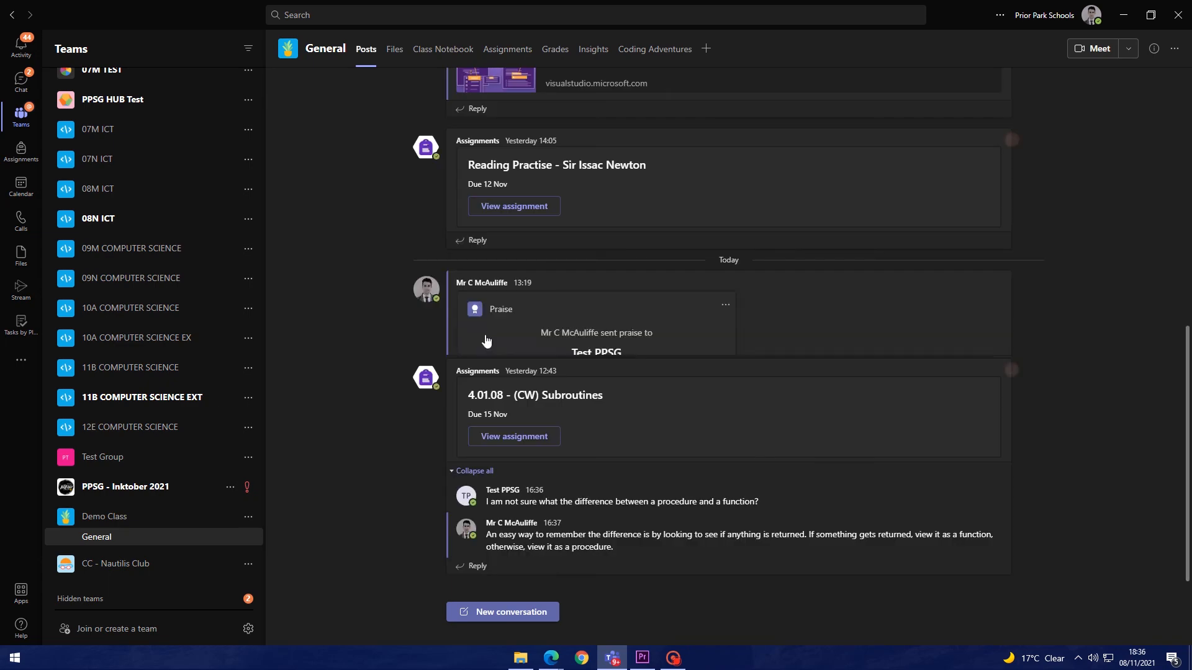